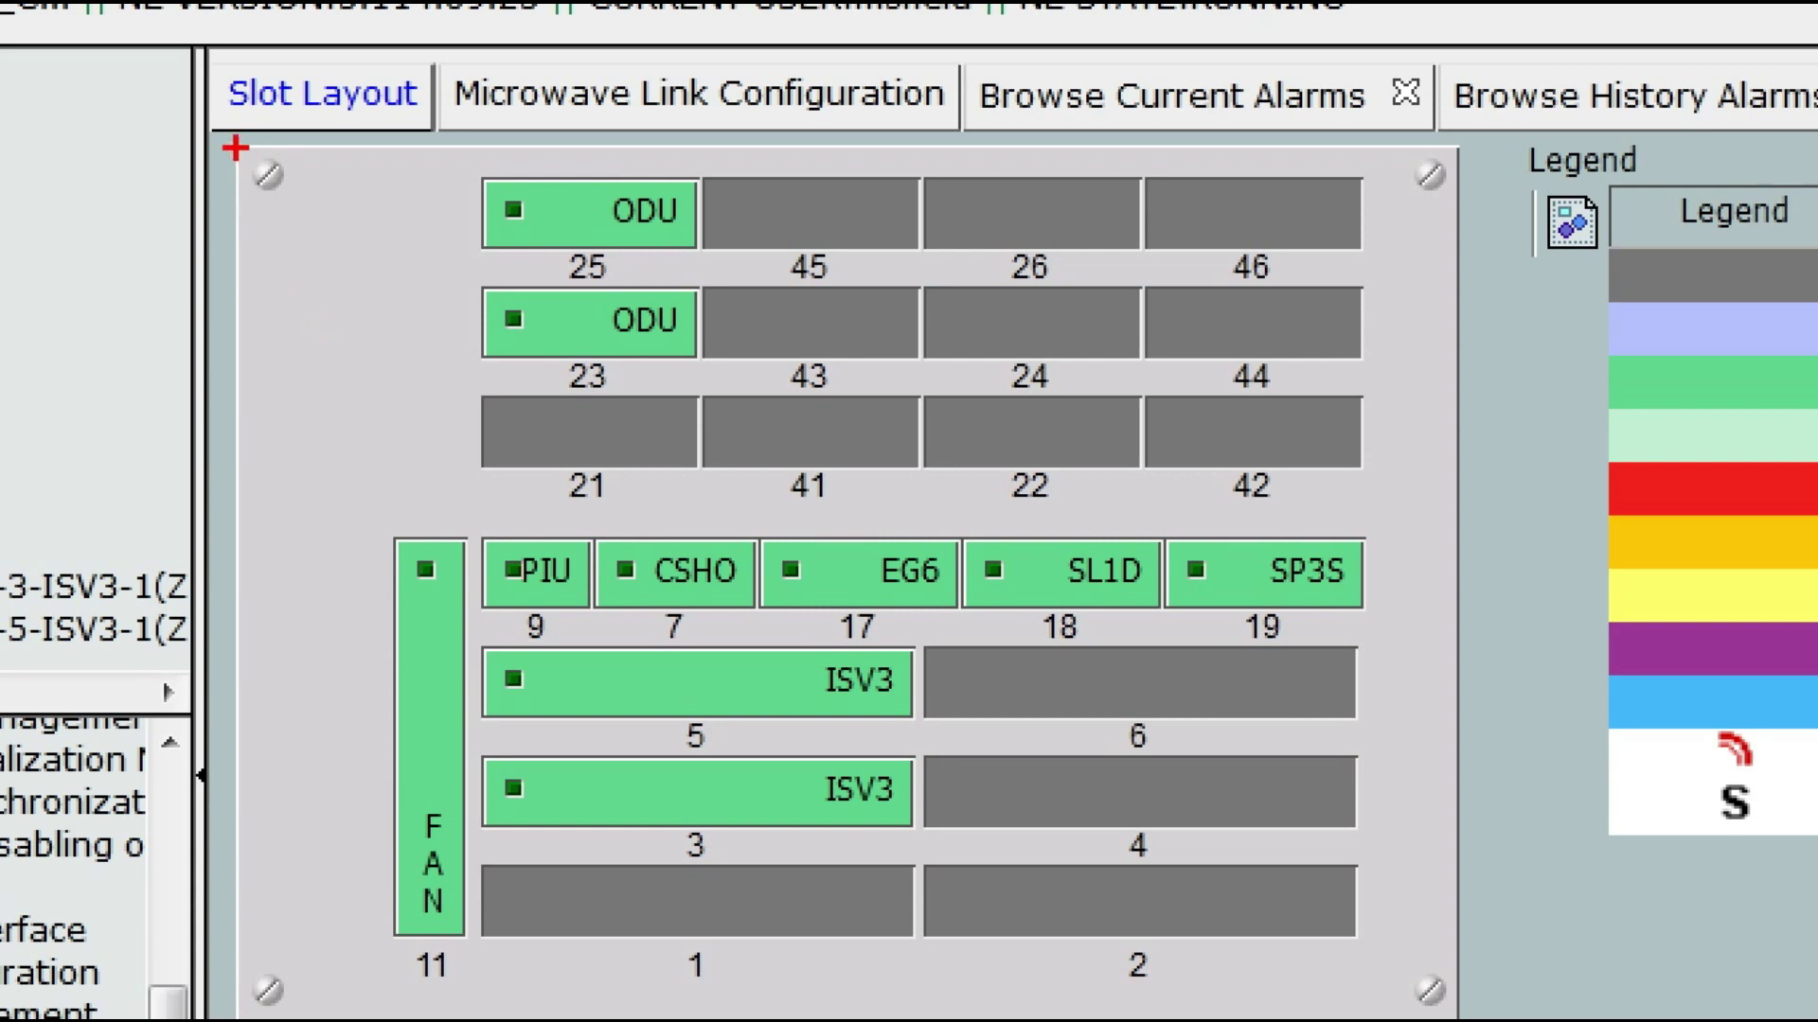
- Examine the slot layout, focusing on the ISV3 boards in slots 3 and 5 and the EG6 board in slot 17
left_click_drag(234, 147, 1458, 1010)
key("Escape")
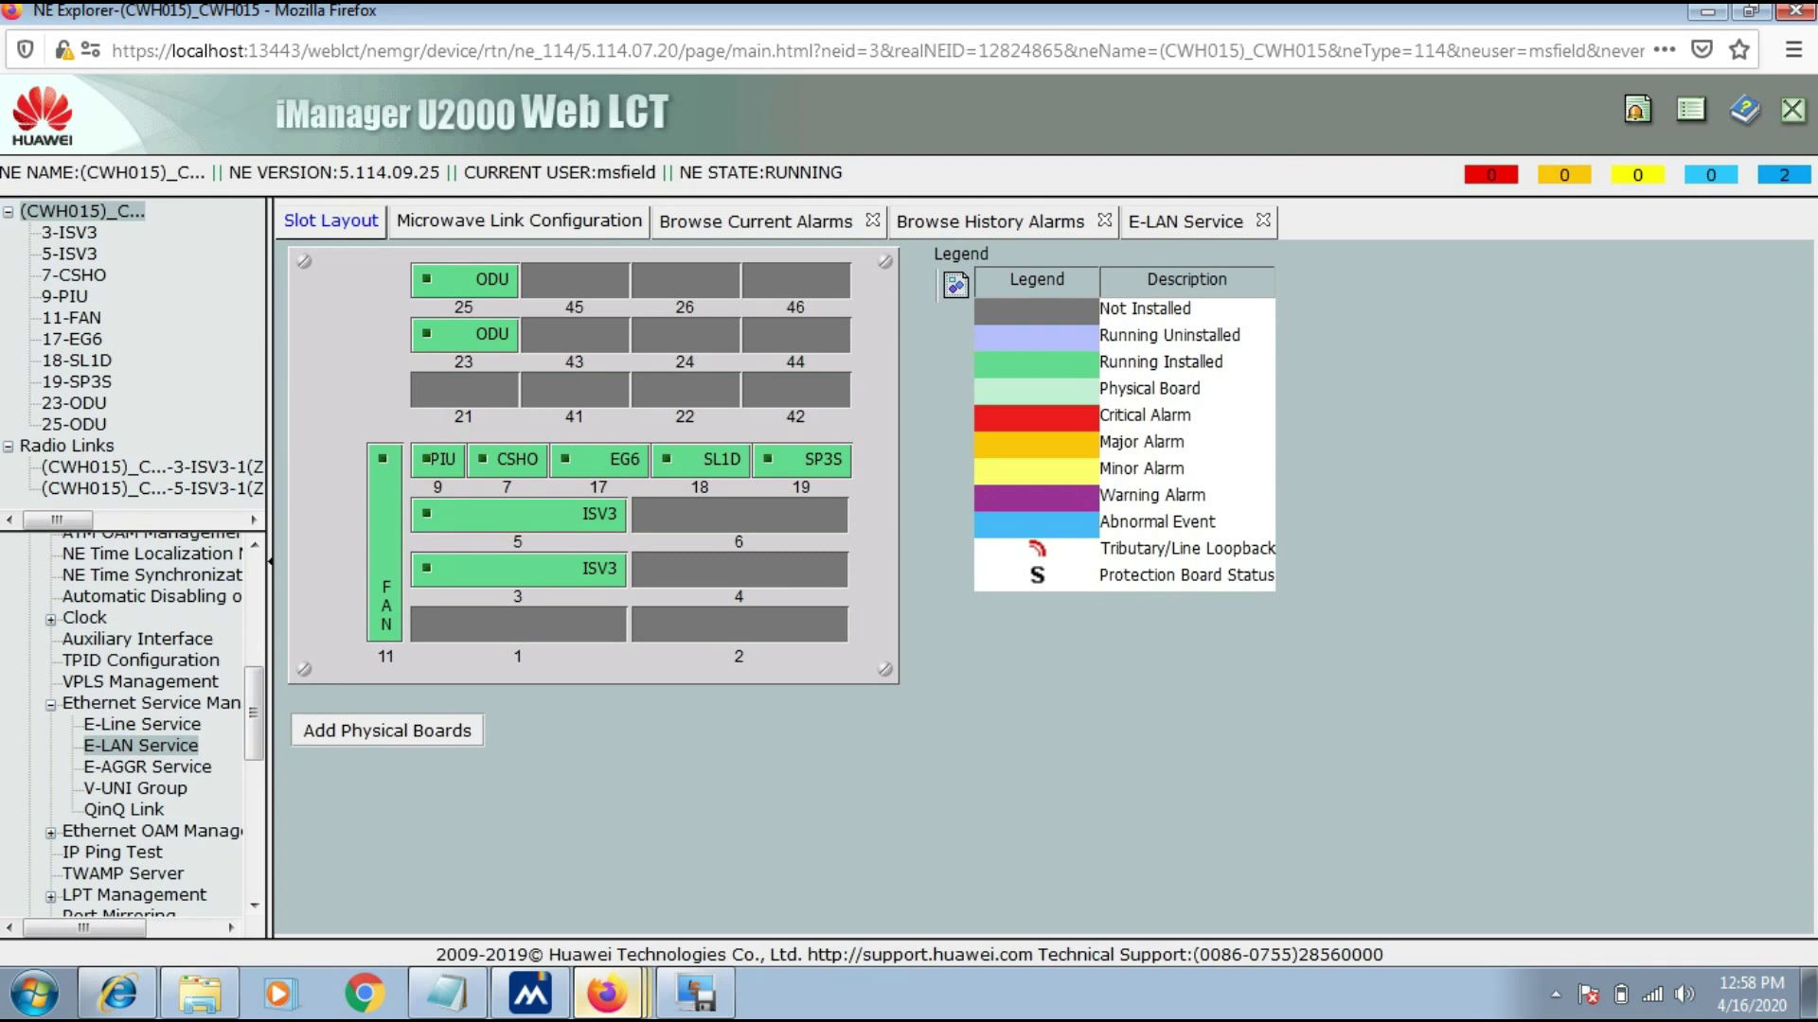
left_click(607, 459)
key("ctrl+1")
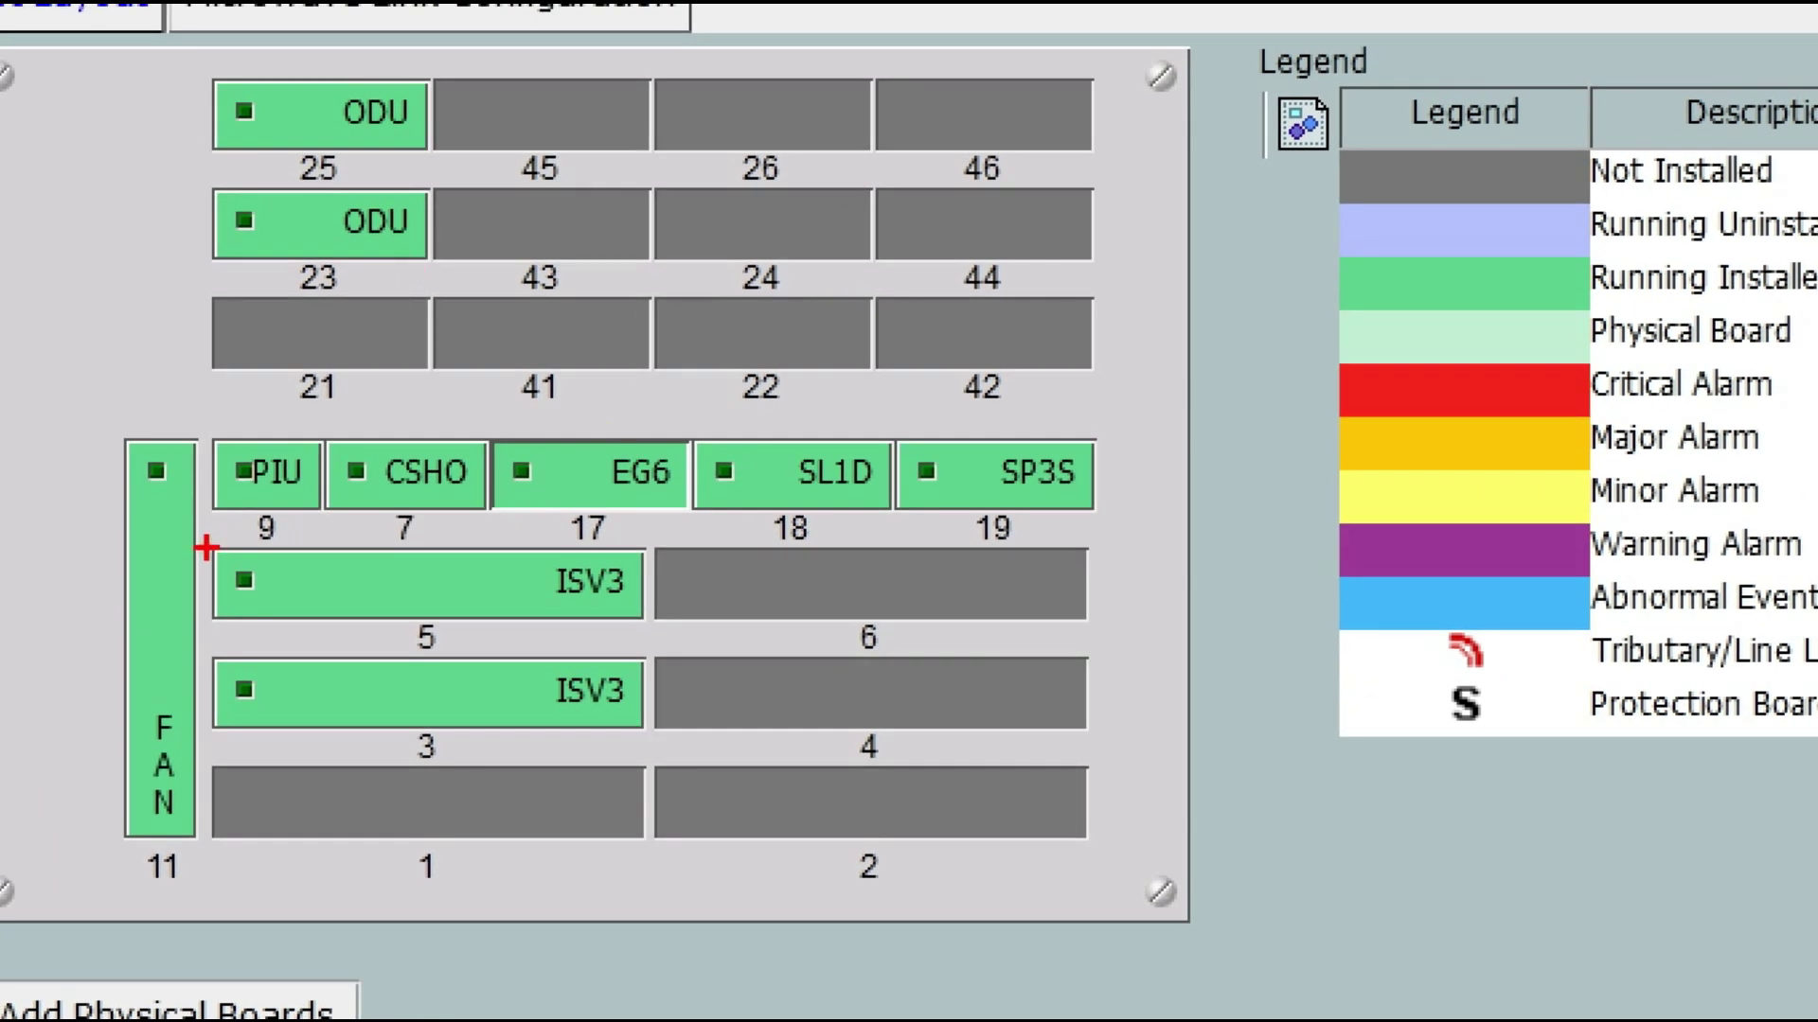
mouse_move(207, 547)
left_mouse_down()
mouse_move(283, 588)
mouse_move(579, 615)
mouse_move(625, 644)
mouse_move(649, 625)
left_mouse_up()
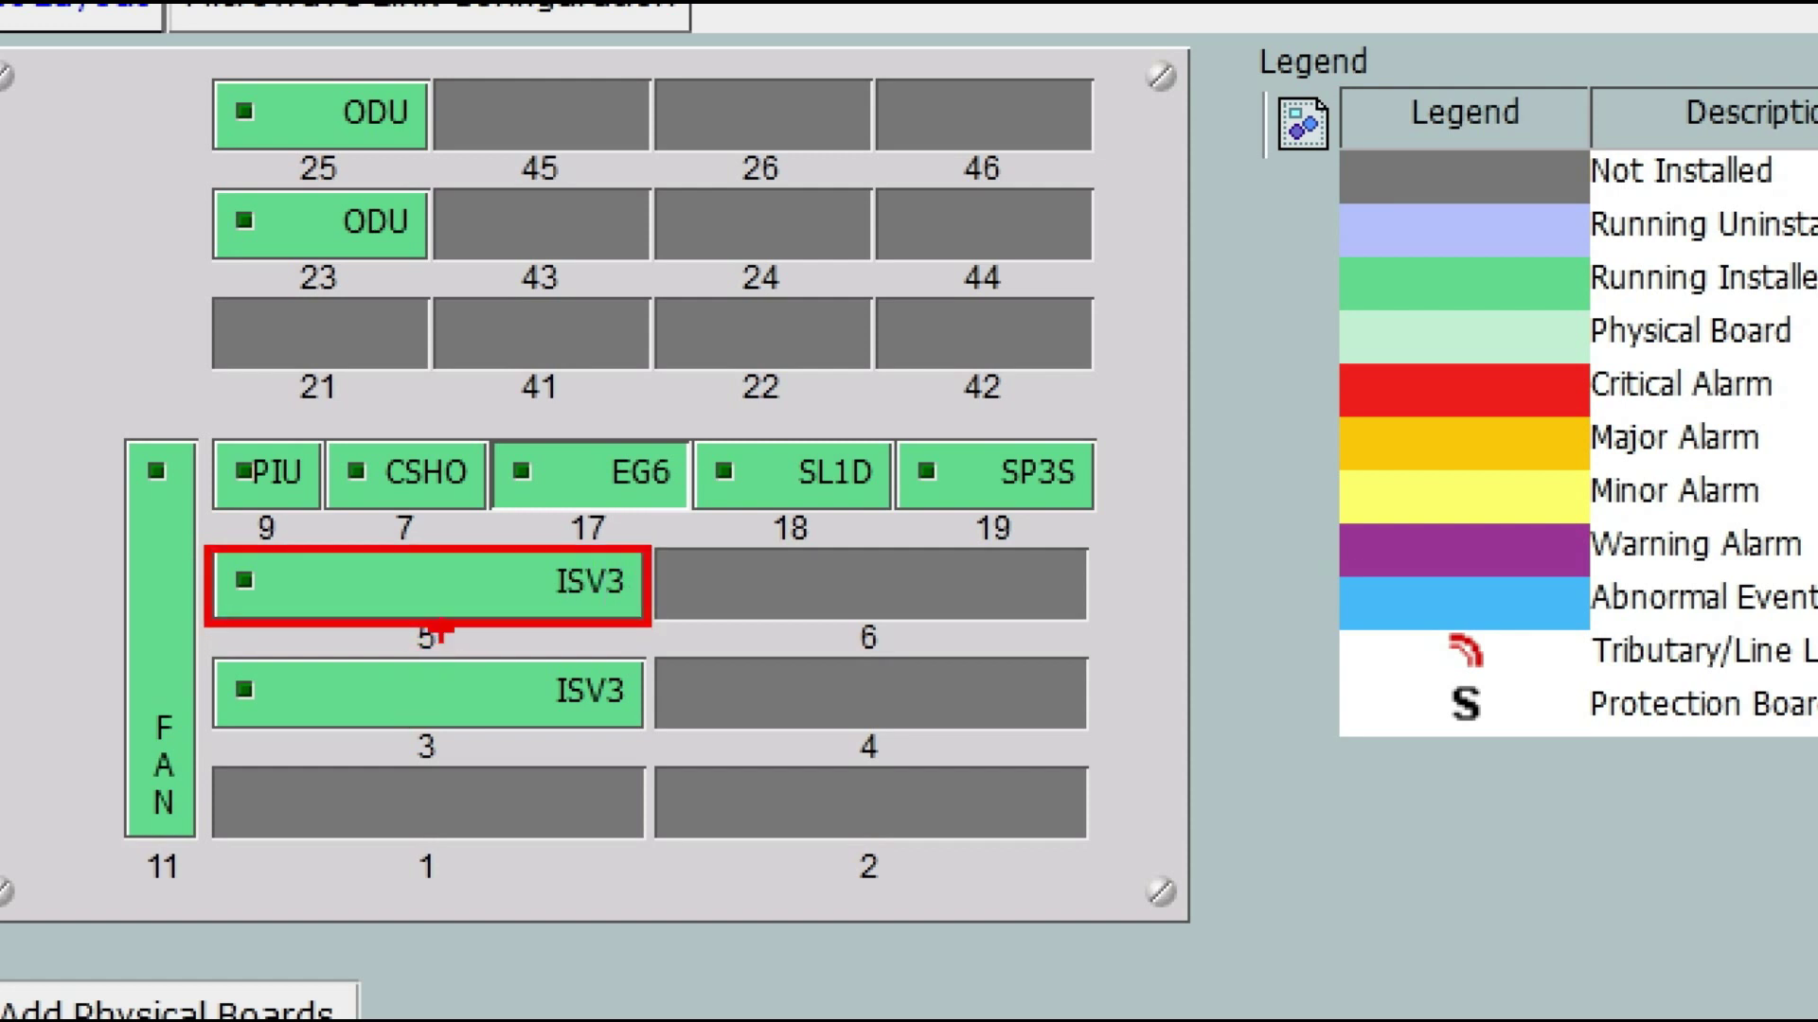
mouse_move(394, 627)
left_mouse_down()
mouse_move(407, 674)
mouse_move(460, 662)
left_mouse_up()
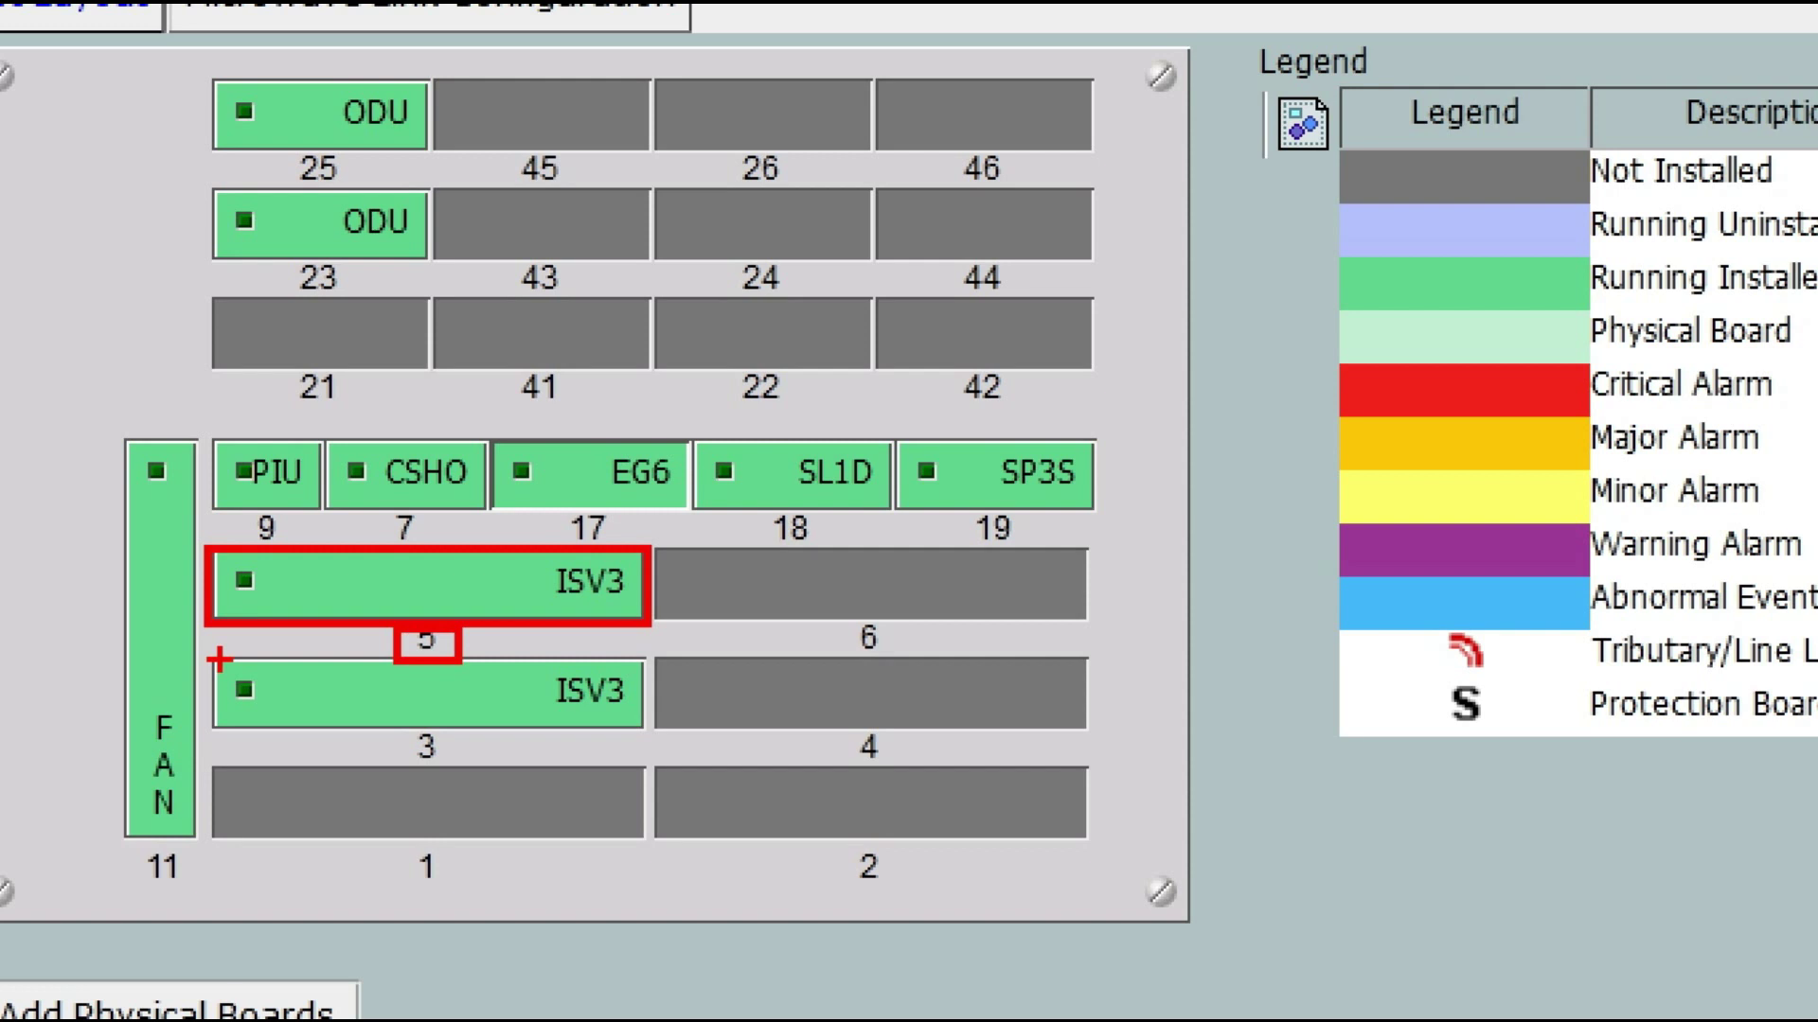
left_click_drag(219, 660, 659, 769)
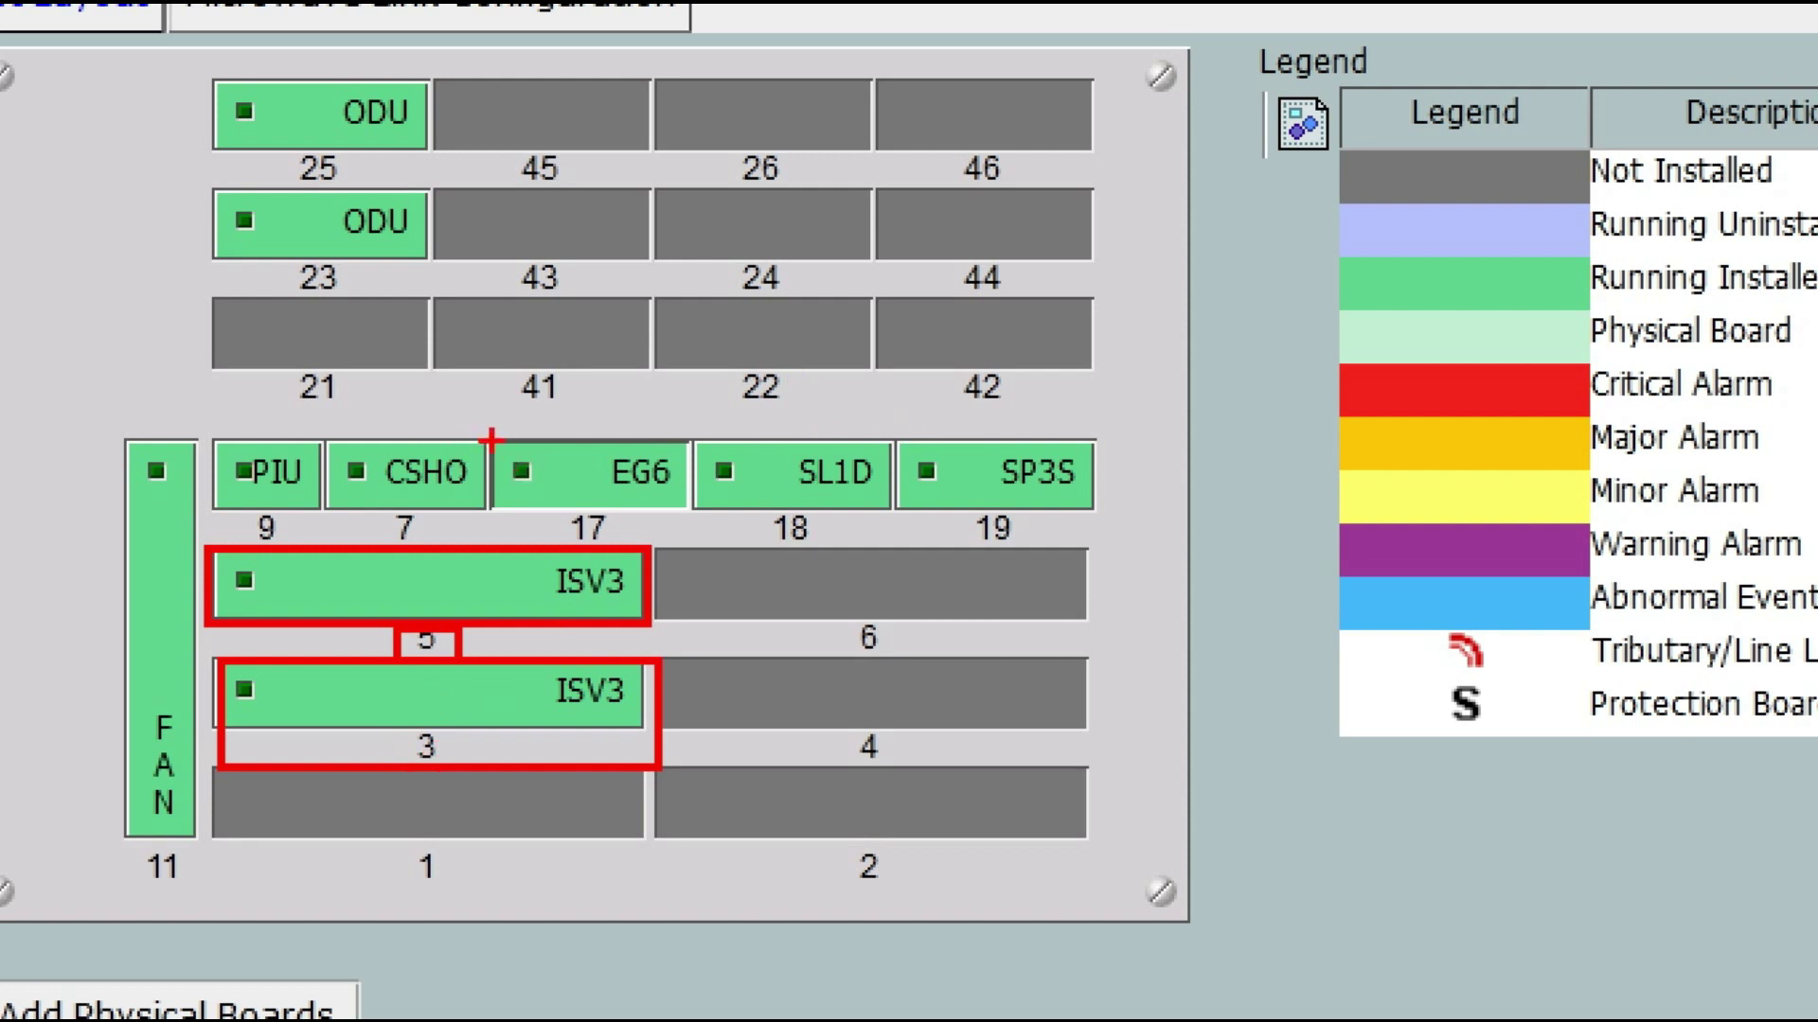
mouse_move(491, 439)
left_mouse_down()
mouse_move(609, 512)
mouse_move(695, 514)
left_mouse_up()
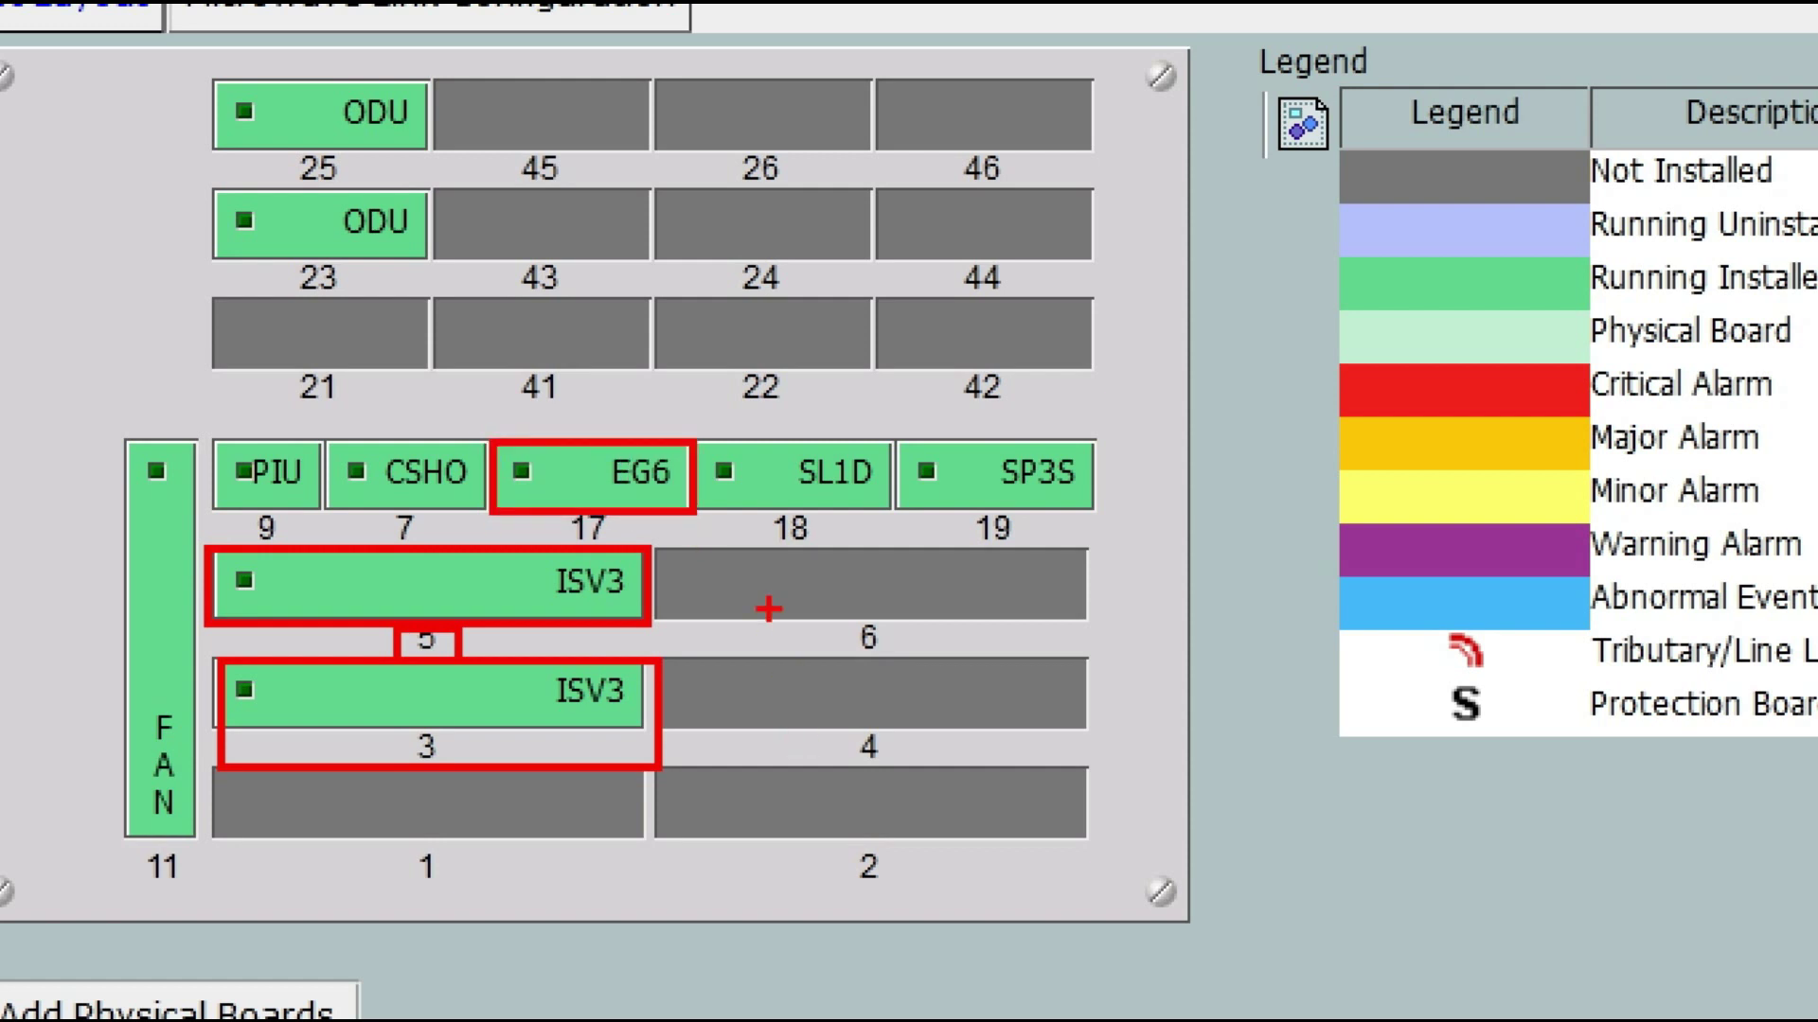
key("Escape")
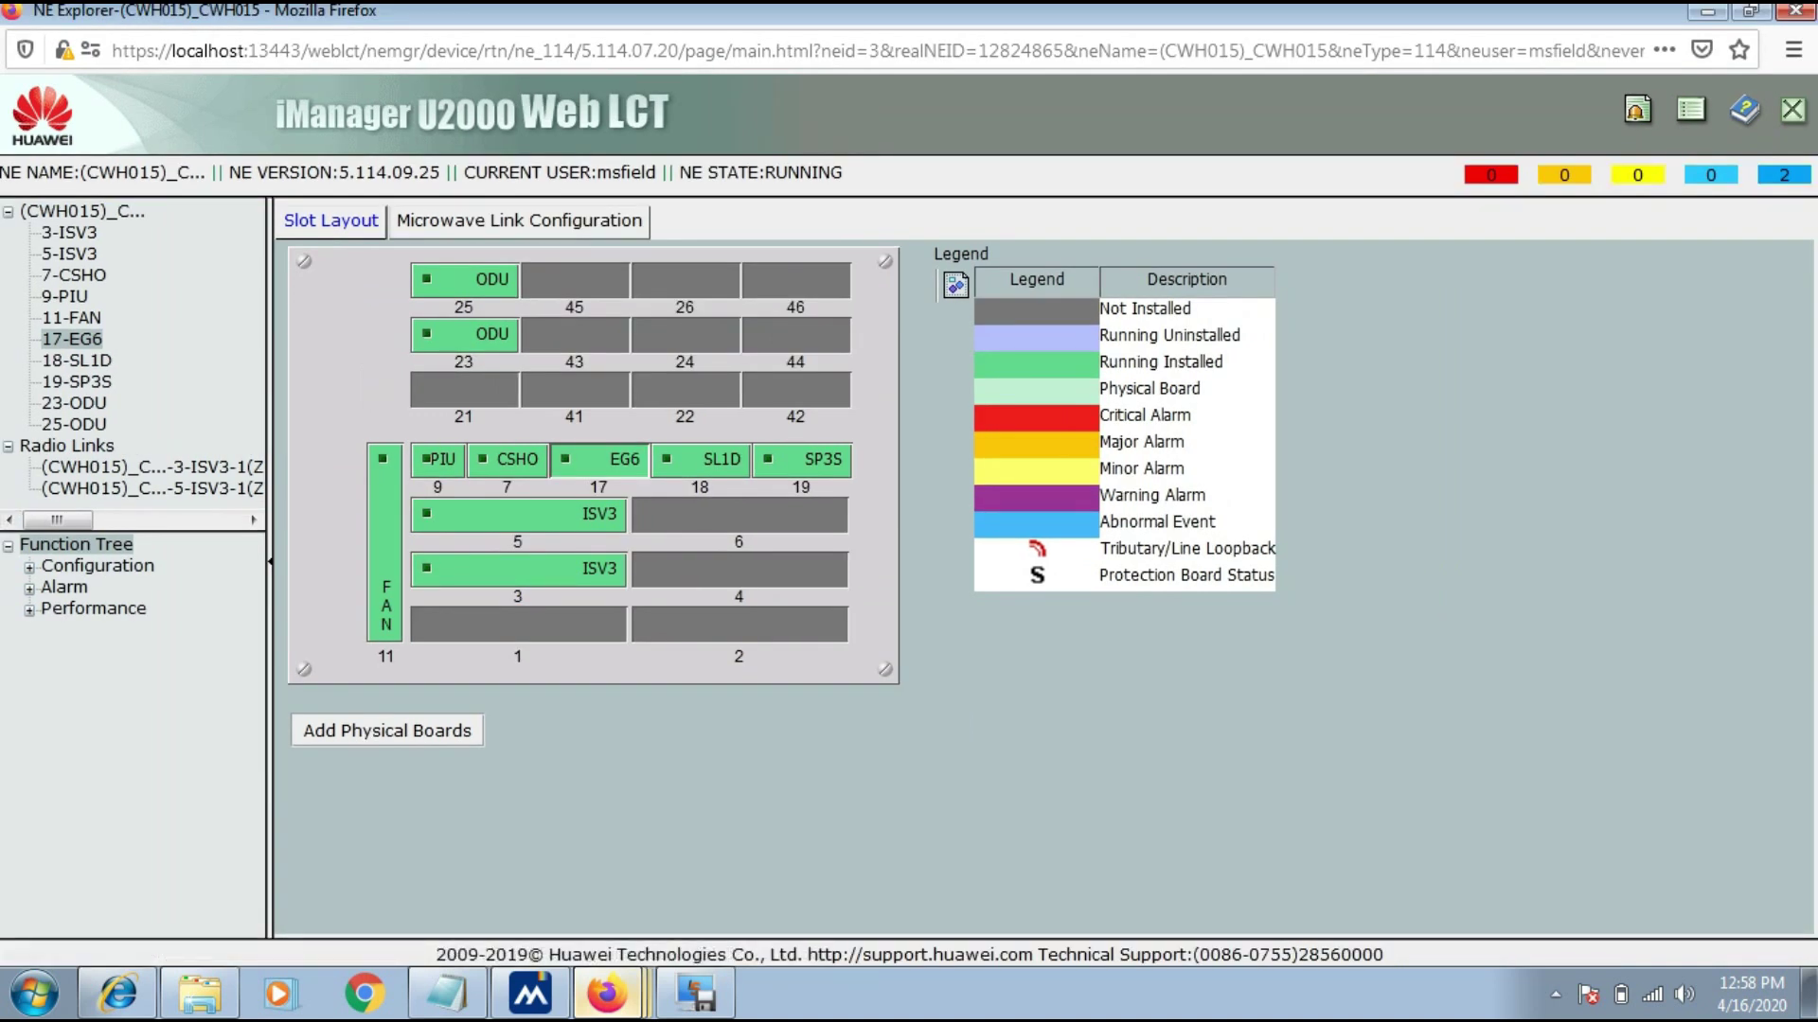
- Select the CWH015 network element and expand its Configuration functions
left_click(98, 566)
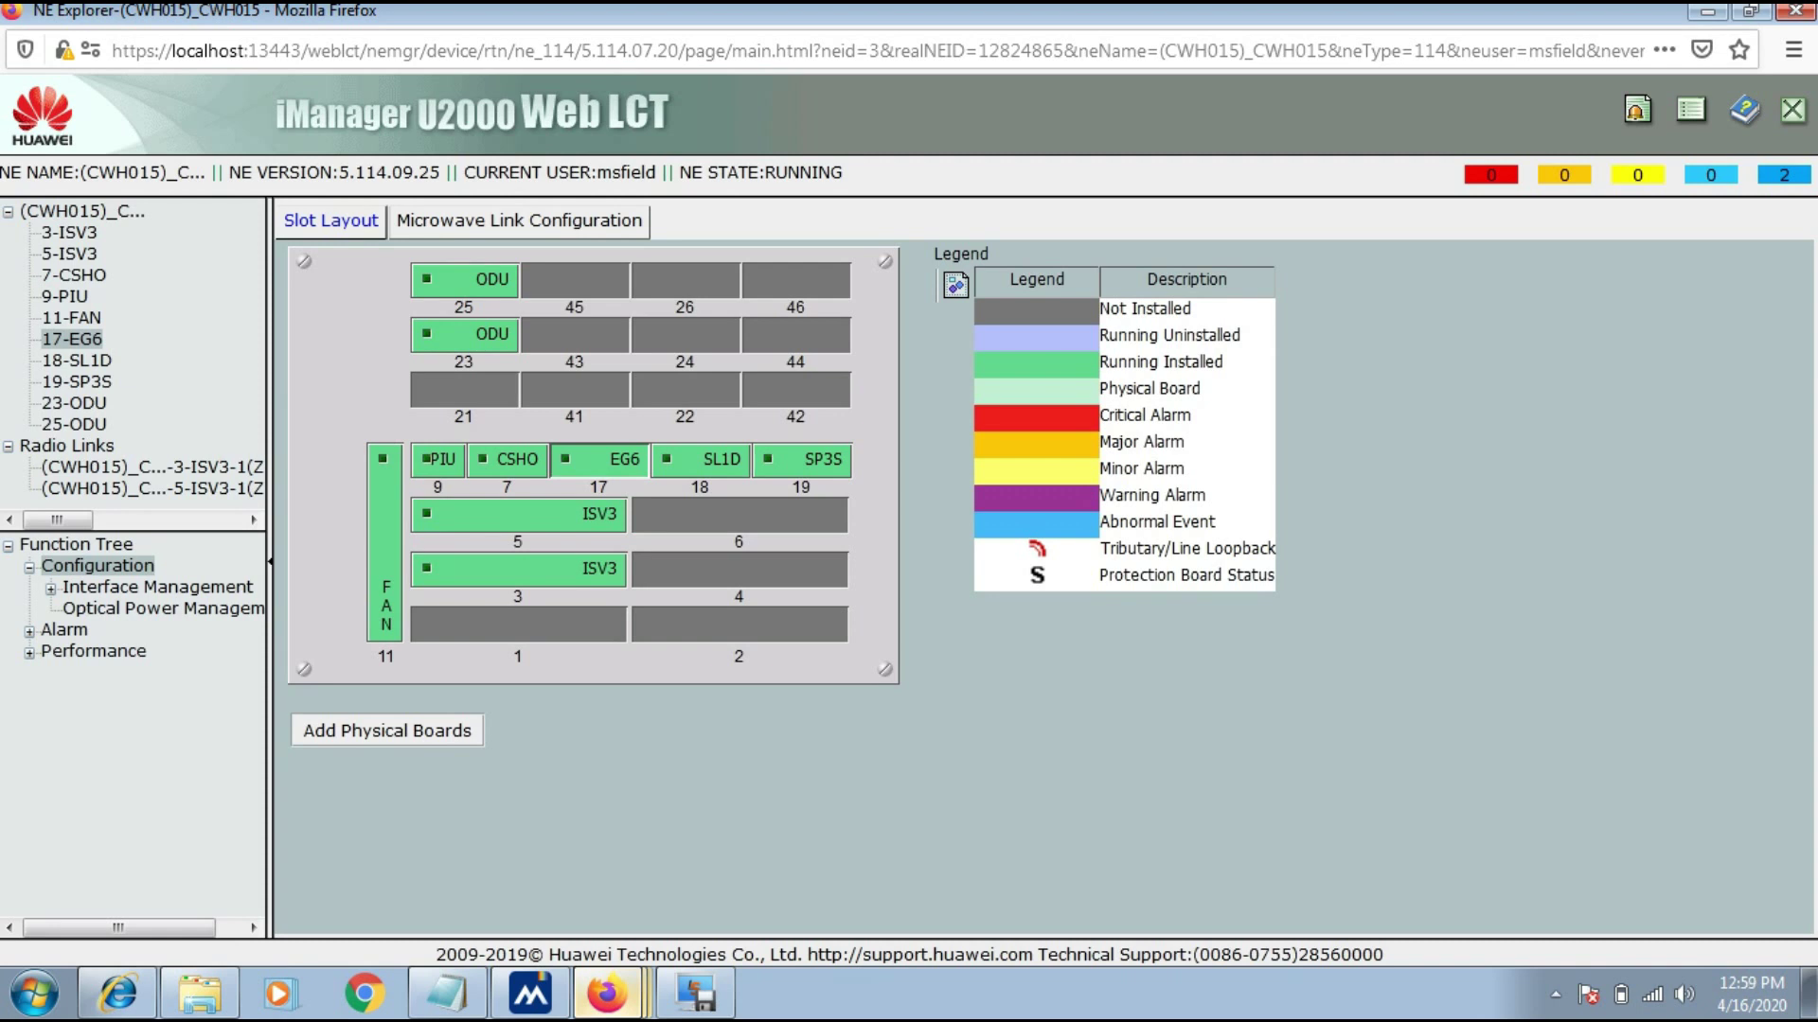
left_click(83, 211)
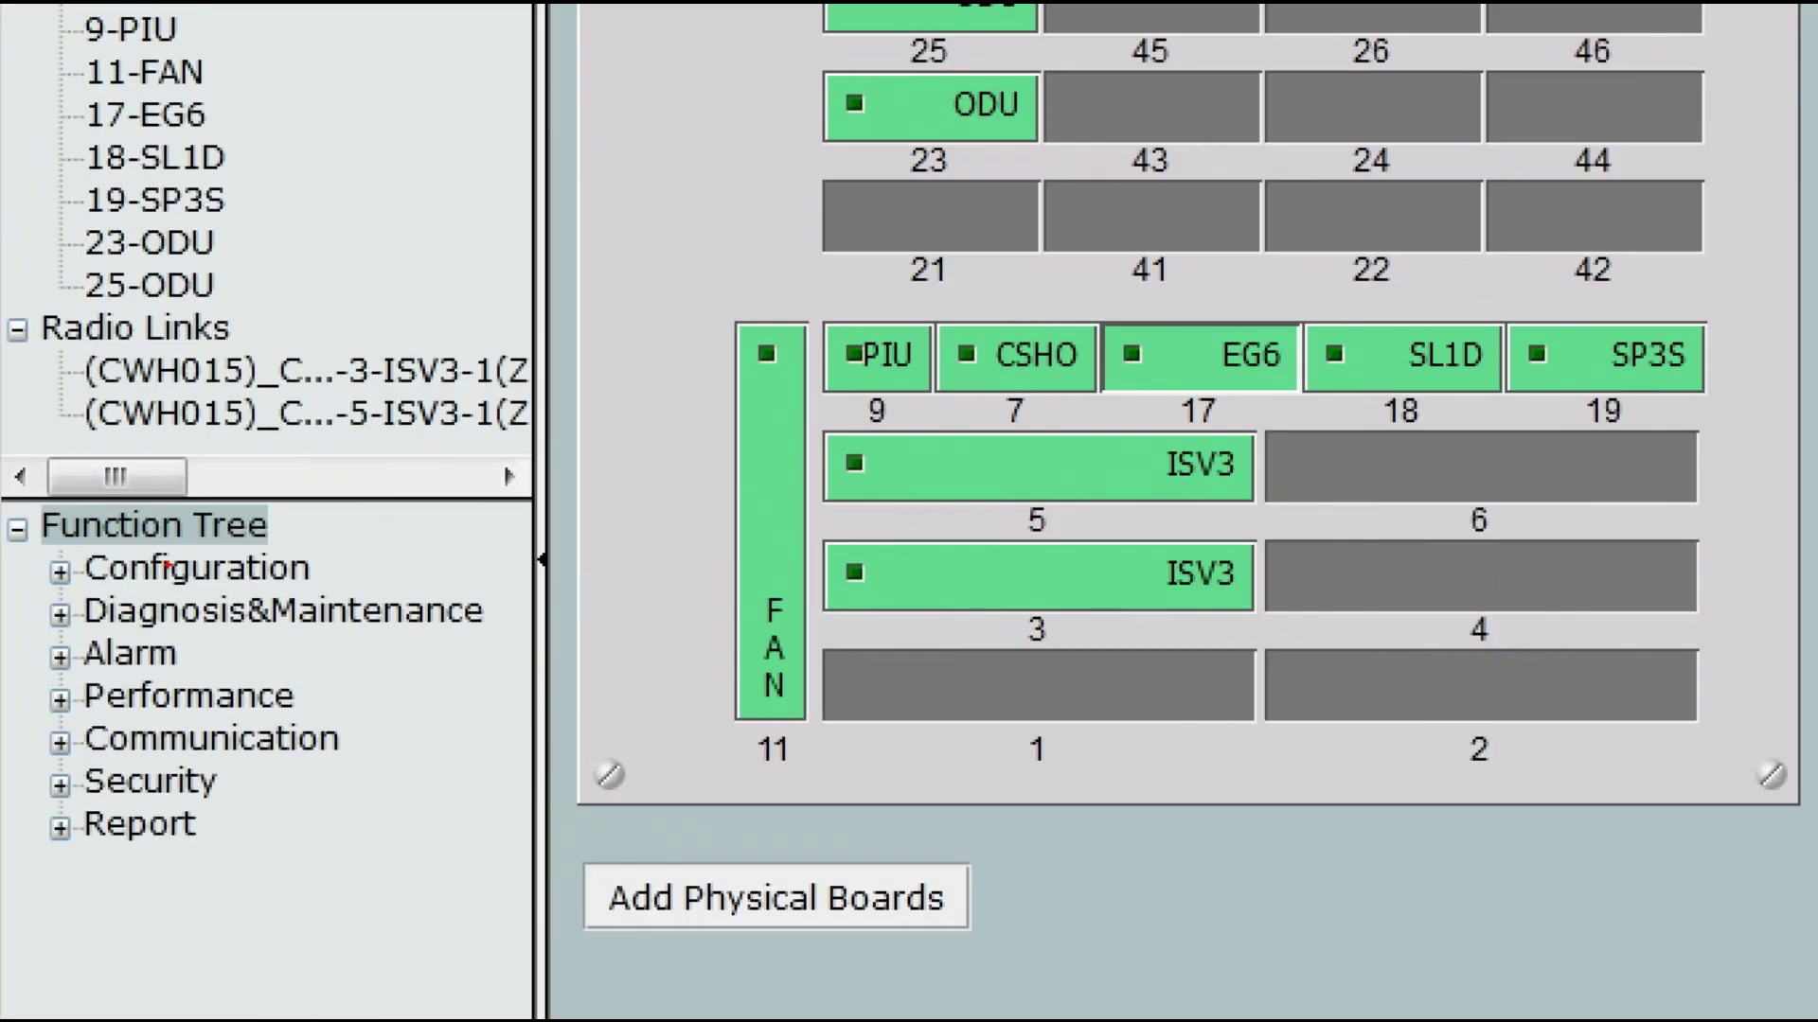
mouse_move(39, 552)
left_mouse_down()
mouse_move(82, 595)
mouse_move(337, 592)
left_mouse_up()
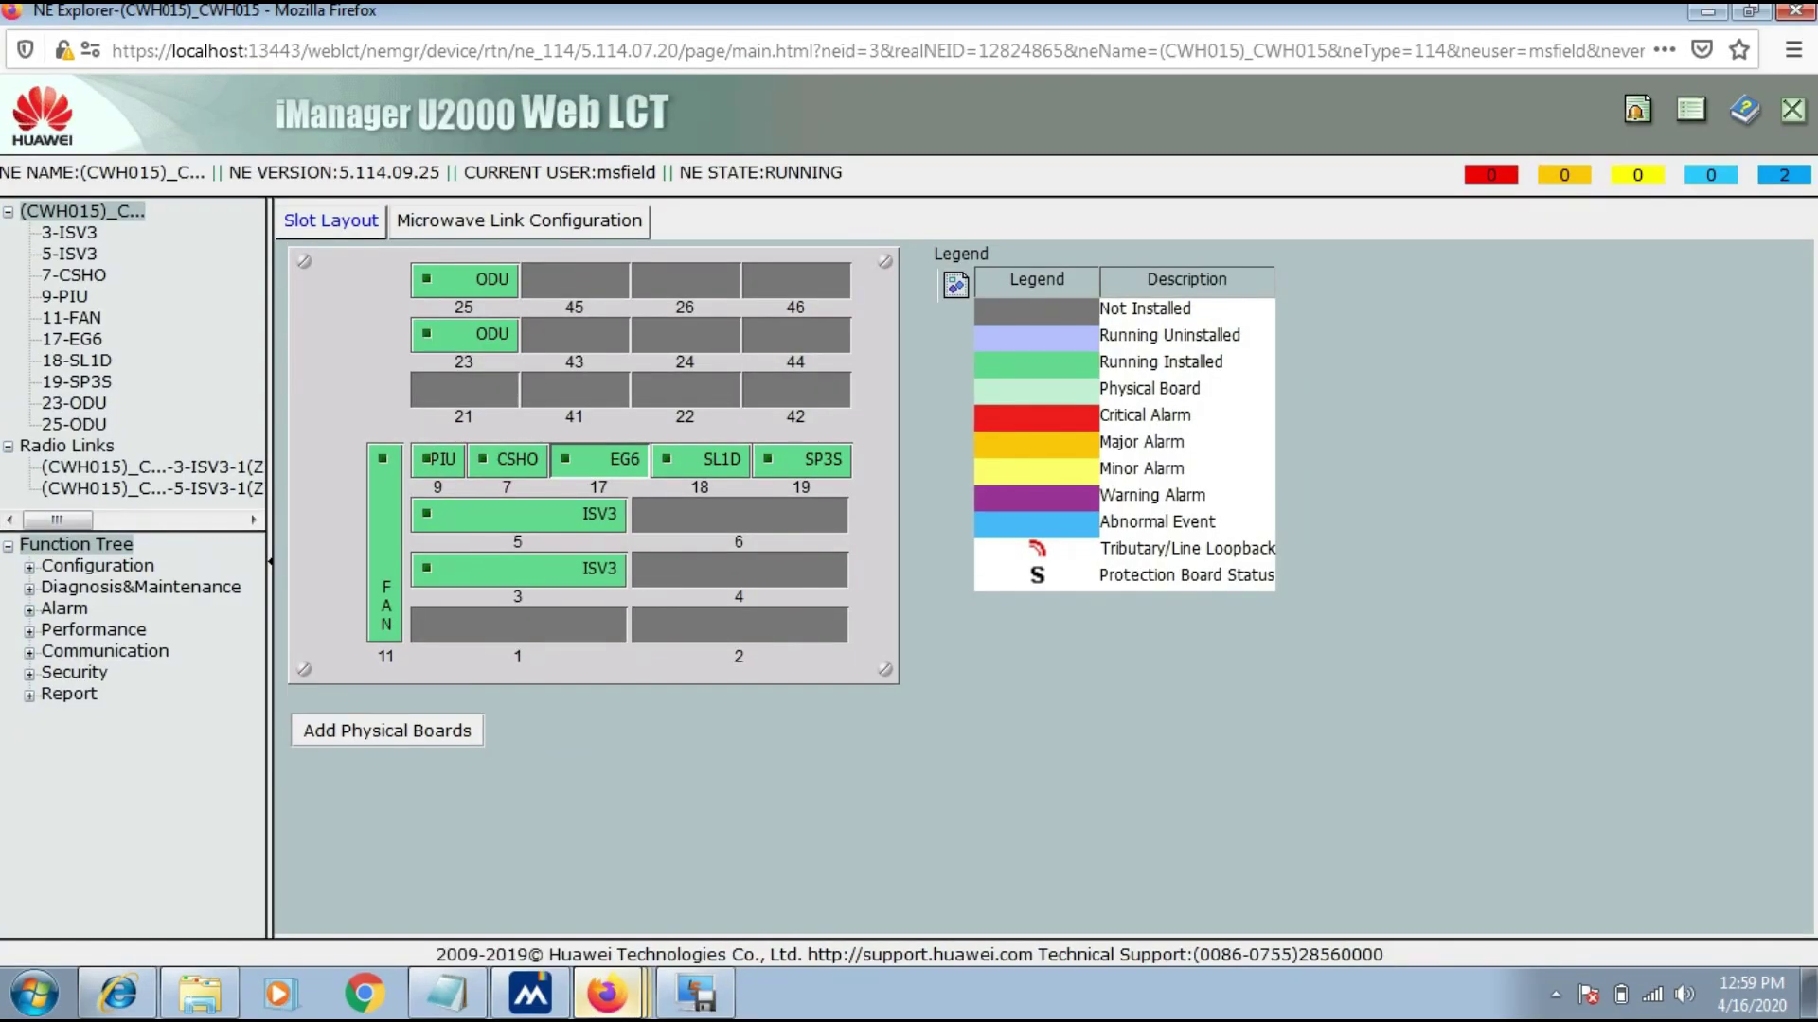
left_click(197, 568)
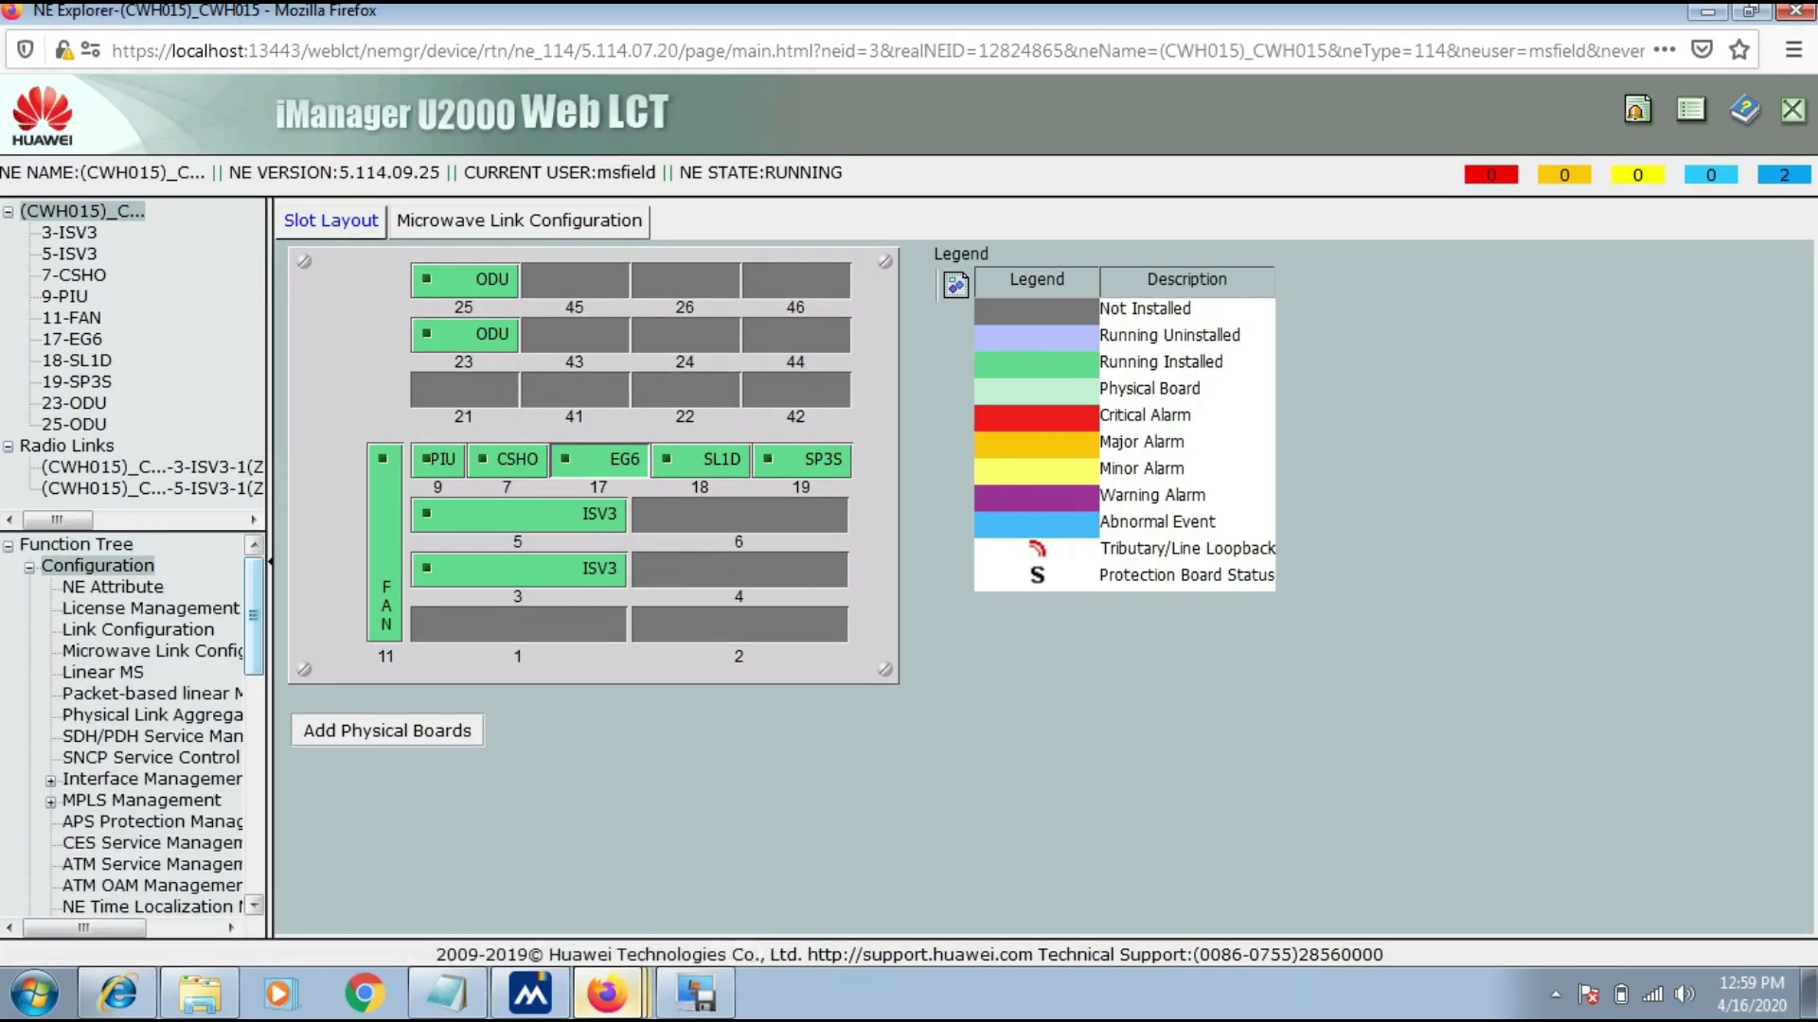
- Expand the Ethernet service management functions and open the network element's E-LAN Service page
scroll(133, 724, "down", 4)
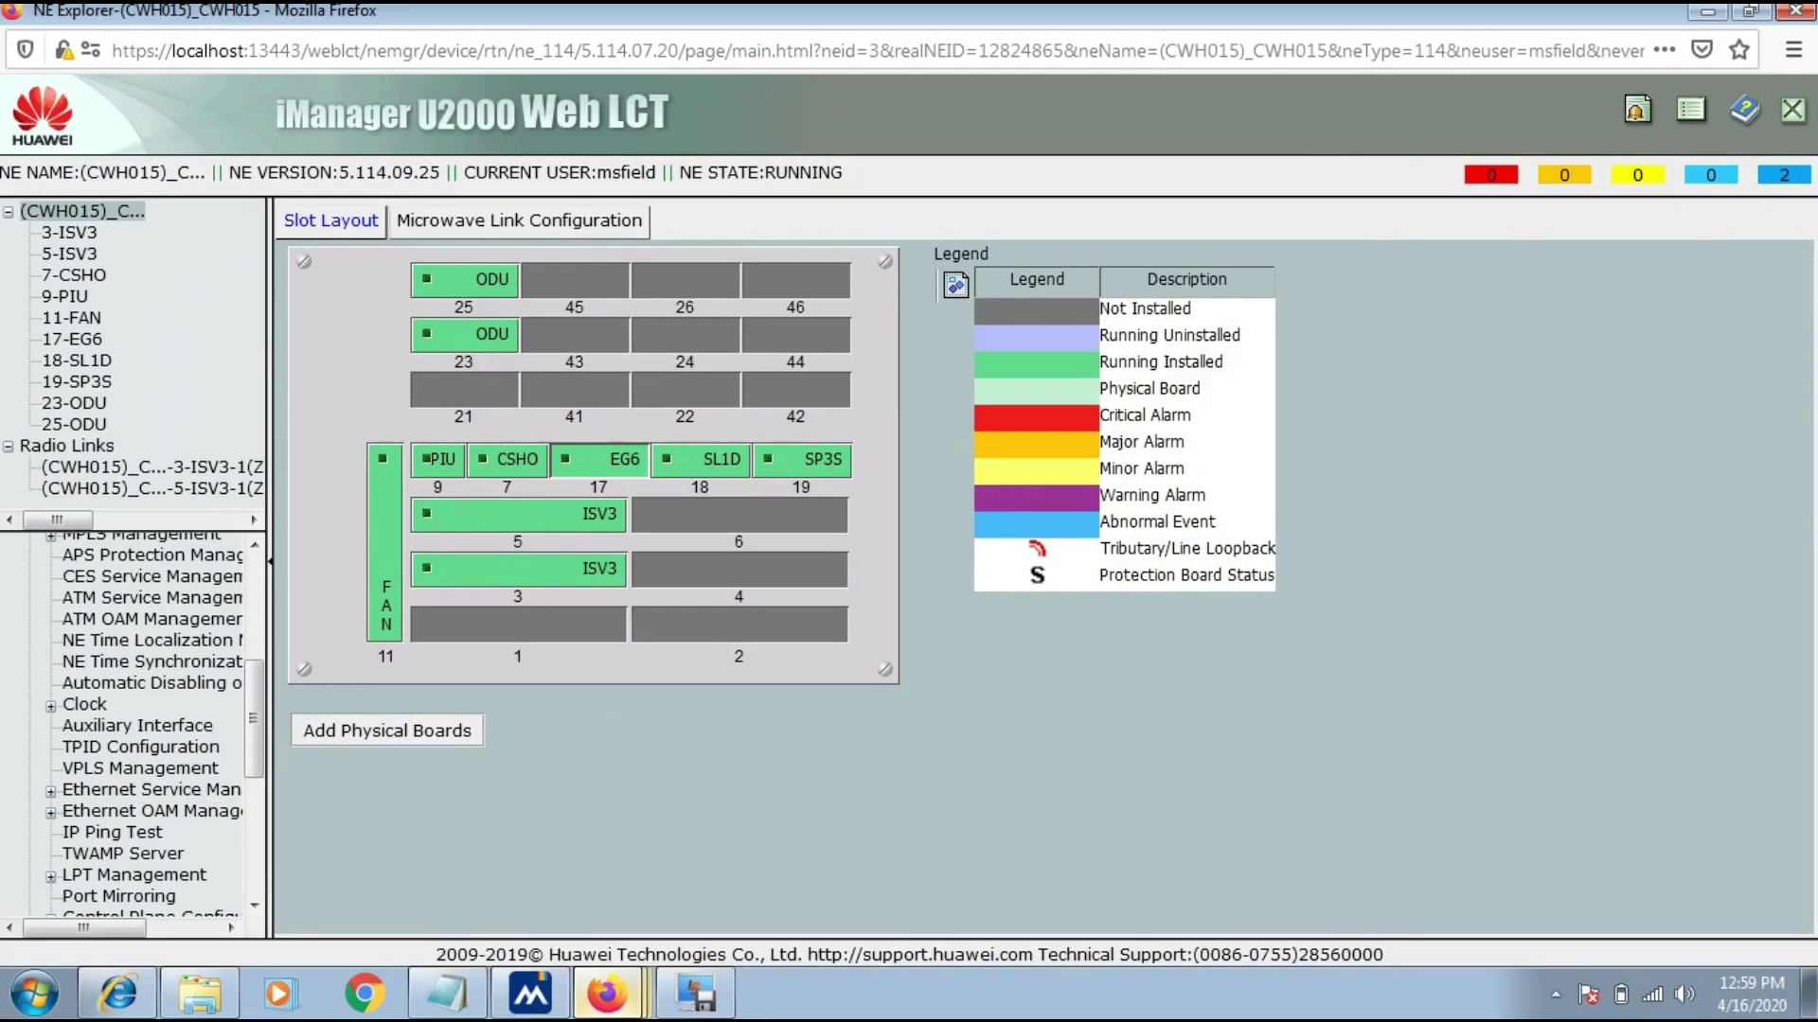
scroll(237, 648, "down", 2)
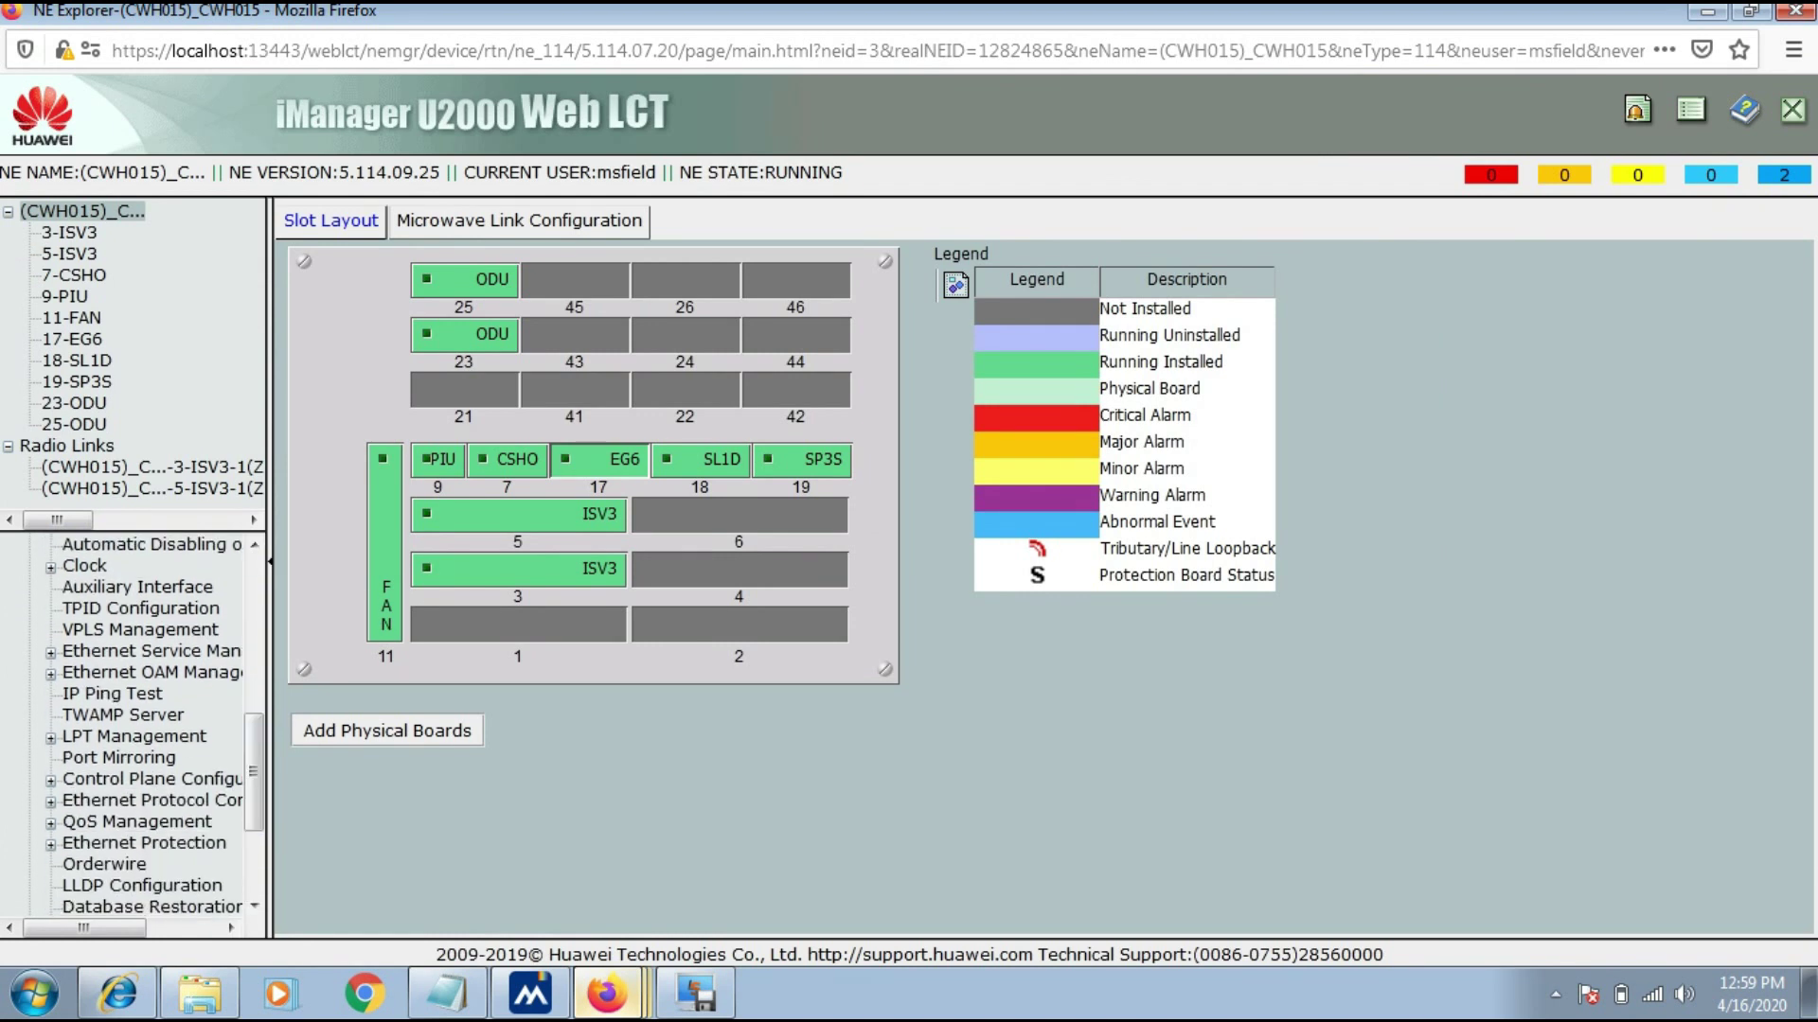
left_click(51, 653)
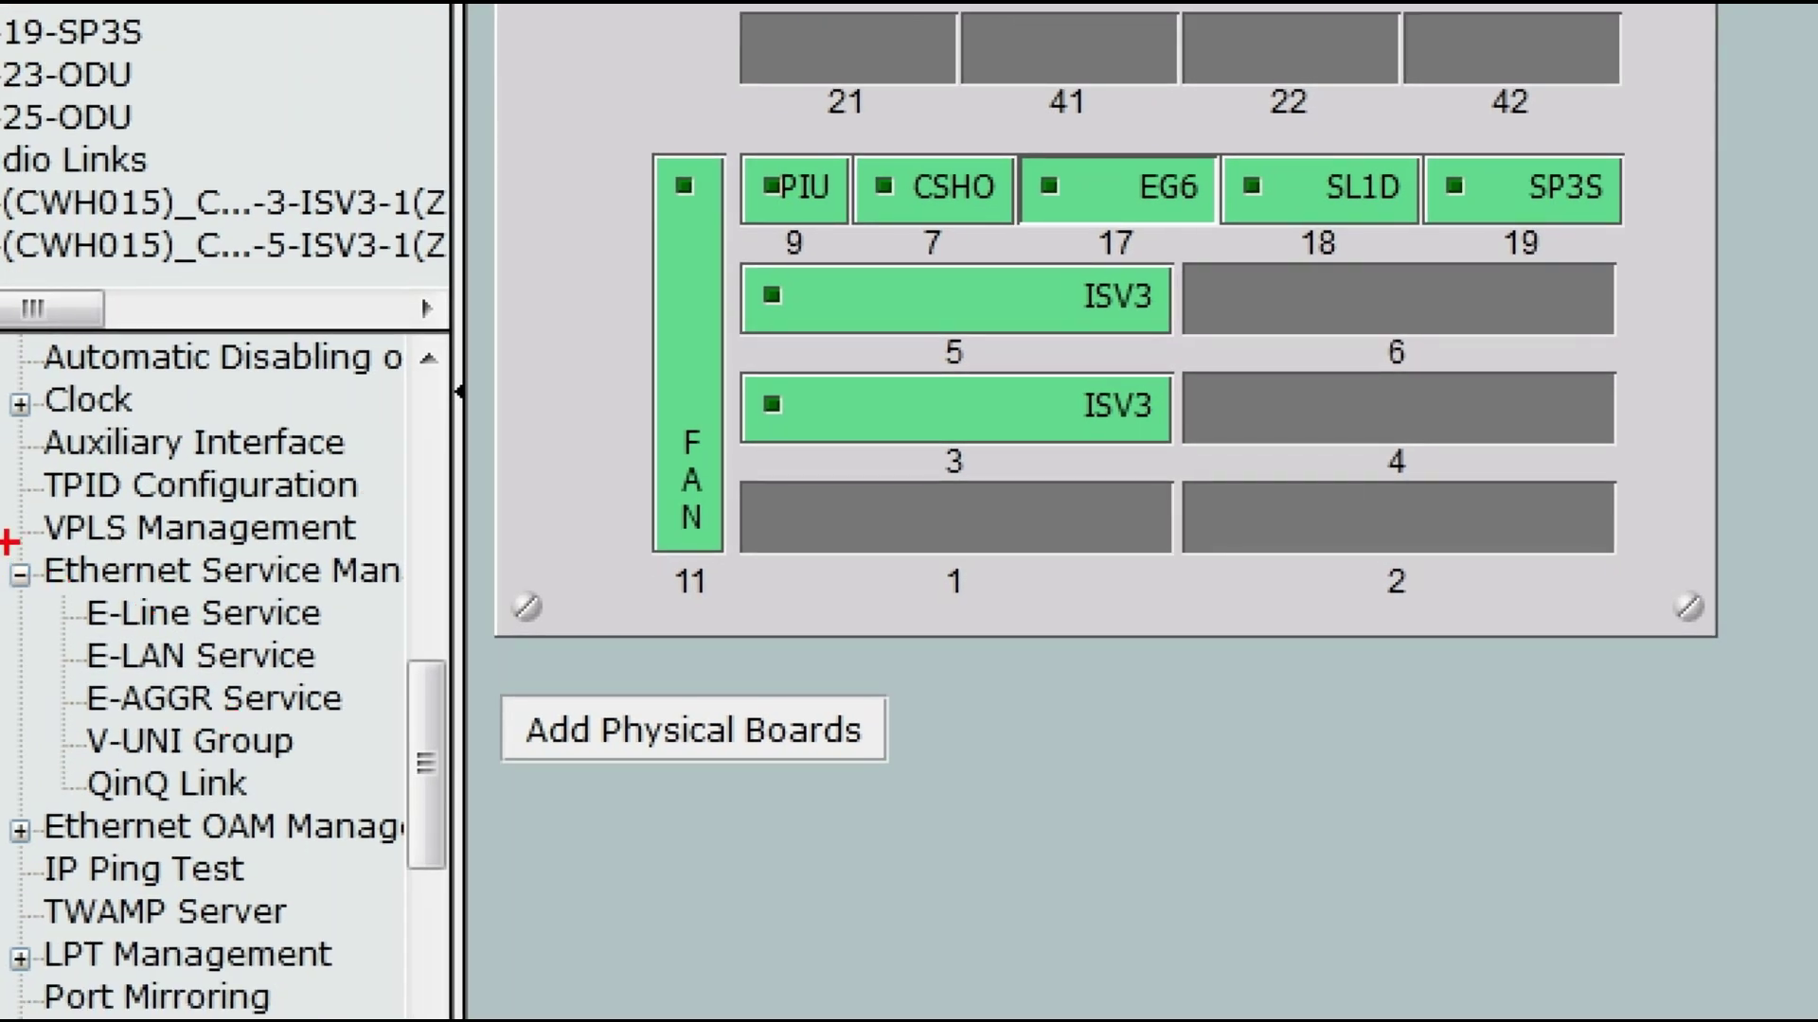
mouse_move(7, 542)
left_mouse_down()
mouse_move(191, 612)
mouse_move(337, 585)
mouse_move(408, 598)
left_mouse_up()
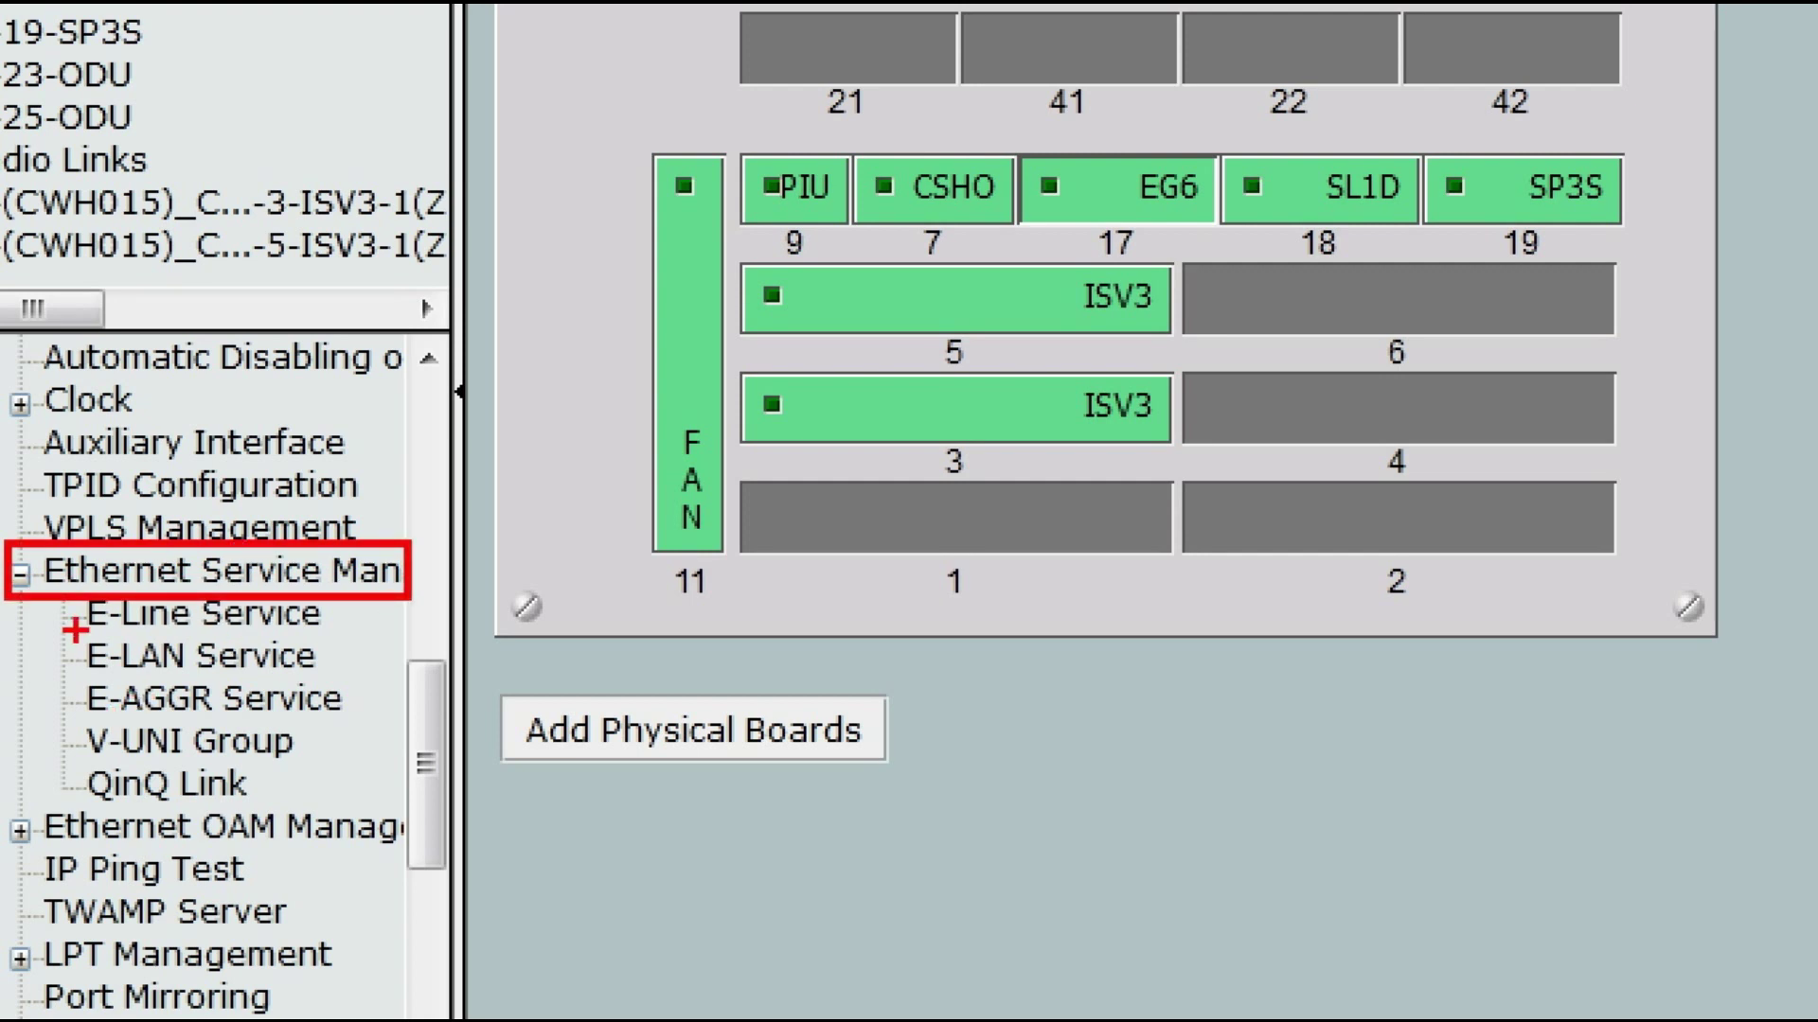
left_click_drag(48, 641, 331, 691)
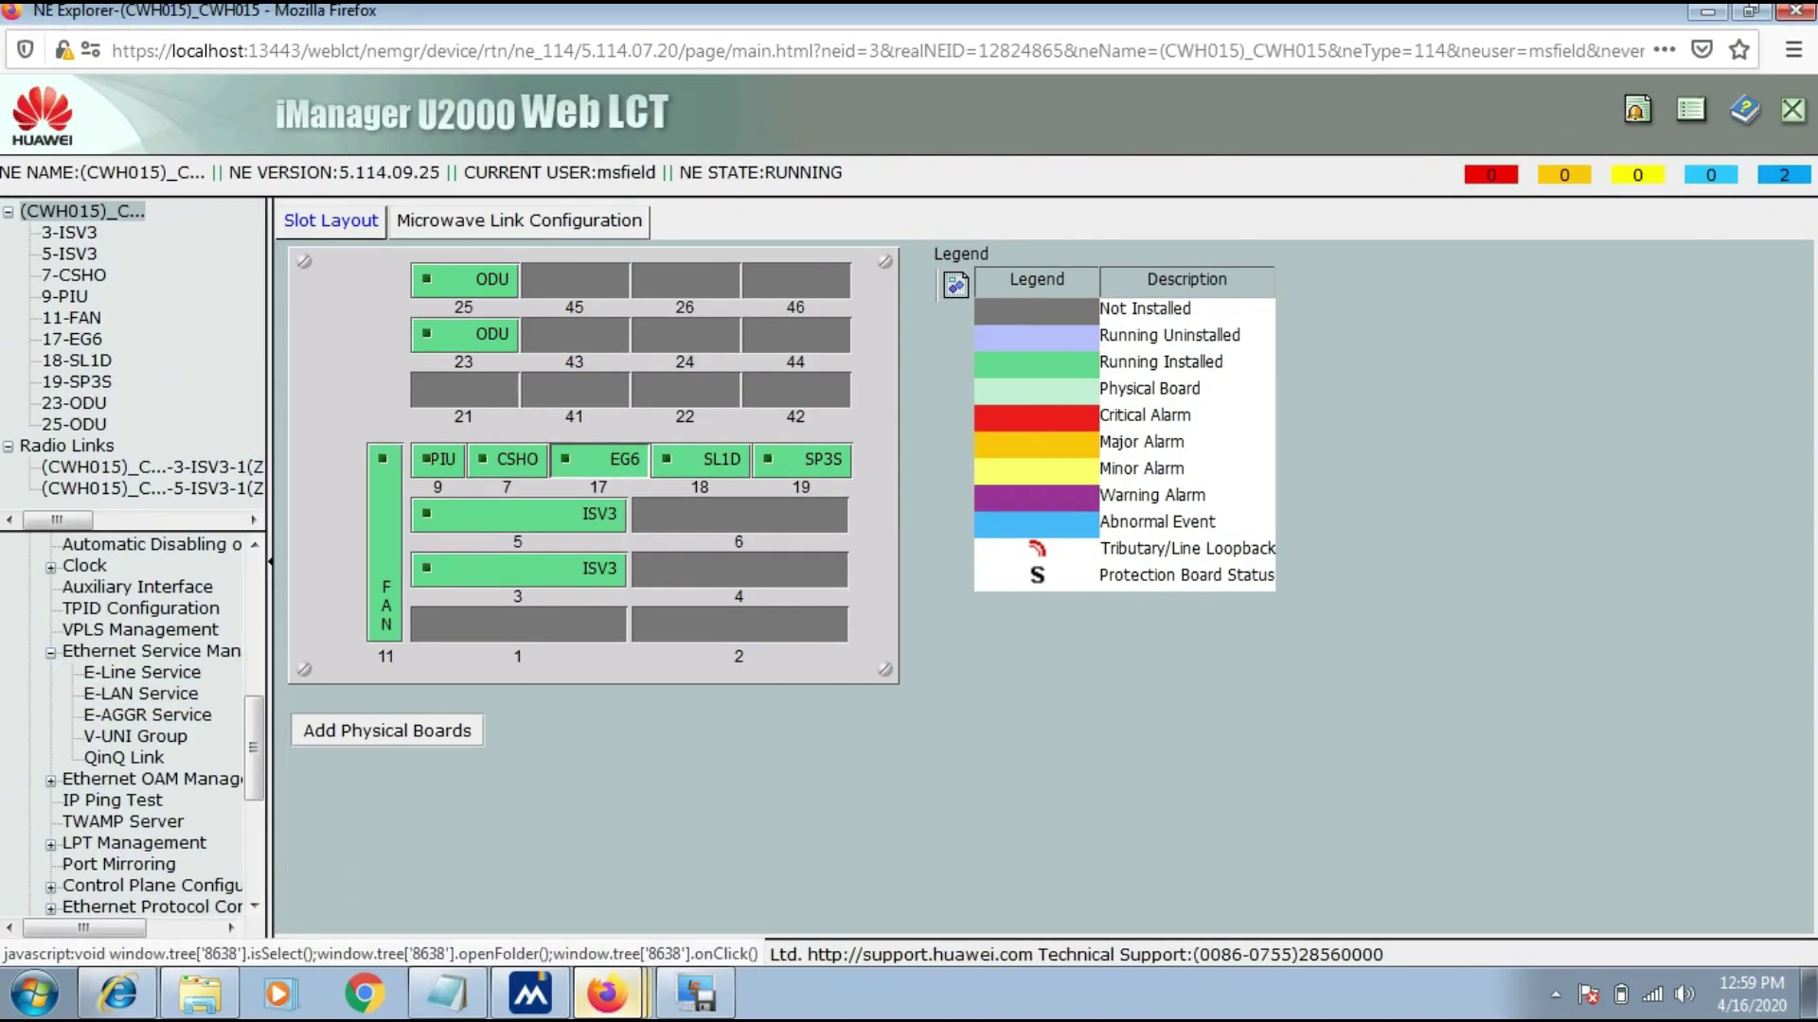
left_click(141, 694)
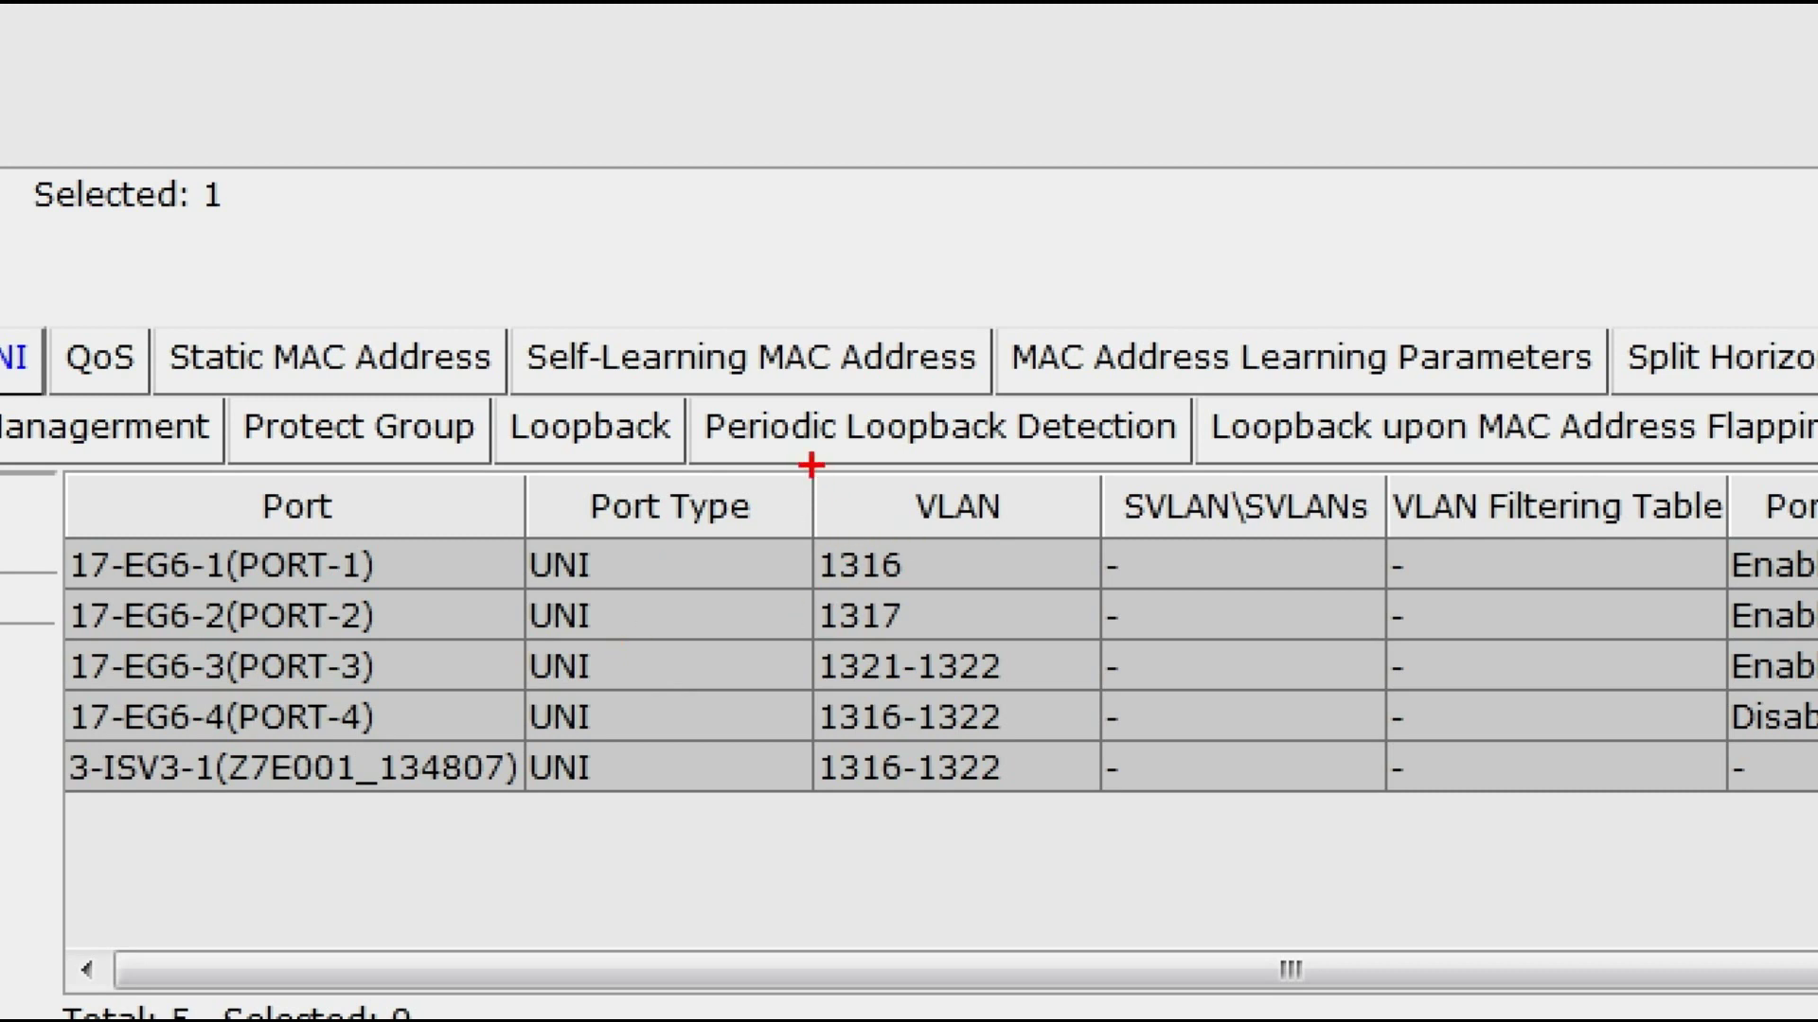
- Review the VLANs assigned to each EG6 and ISV3 port of the E-LAN service, and widen the Port column
mouse_move(812, 467)
left_mouse_down()
mouse_move(973, 580)
mouse_move(1115, 751)
mouse_move(1095, 833)
mouse_move(1109, 802)
left_mouse_up()
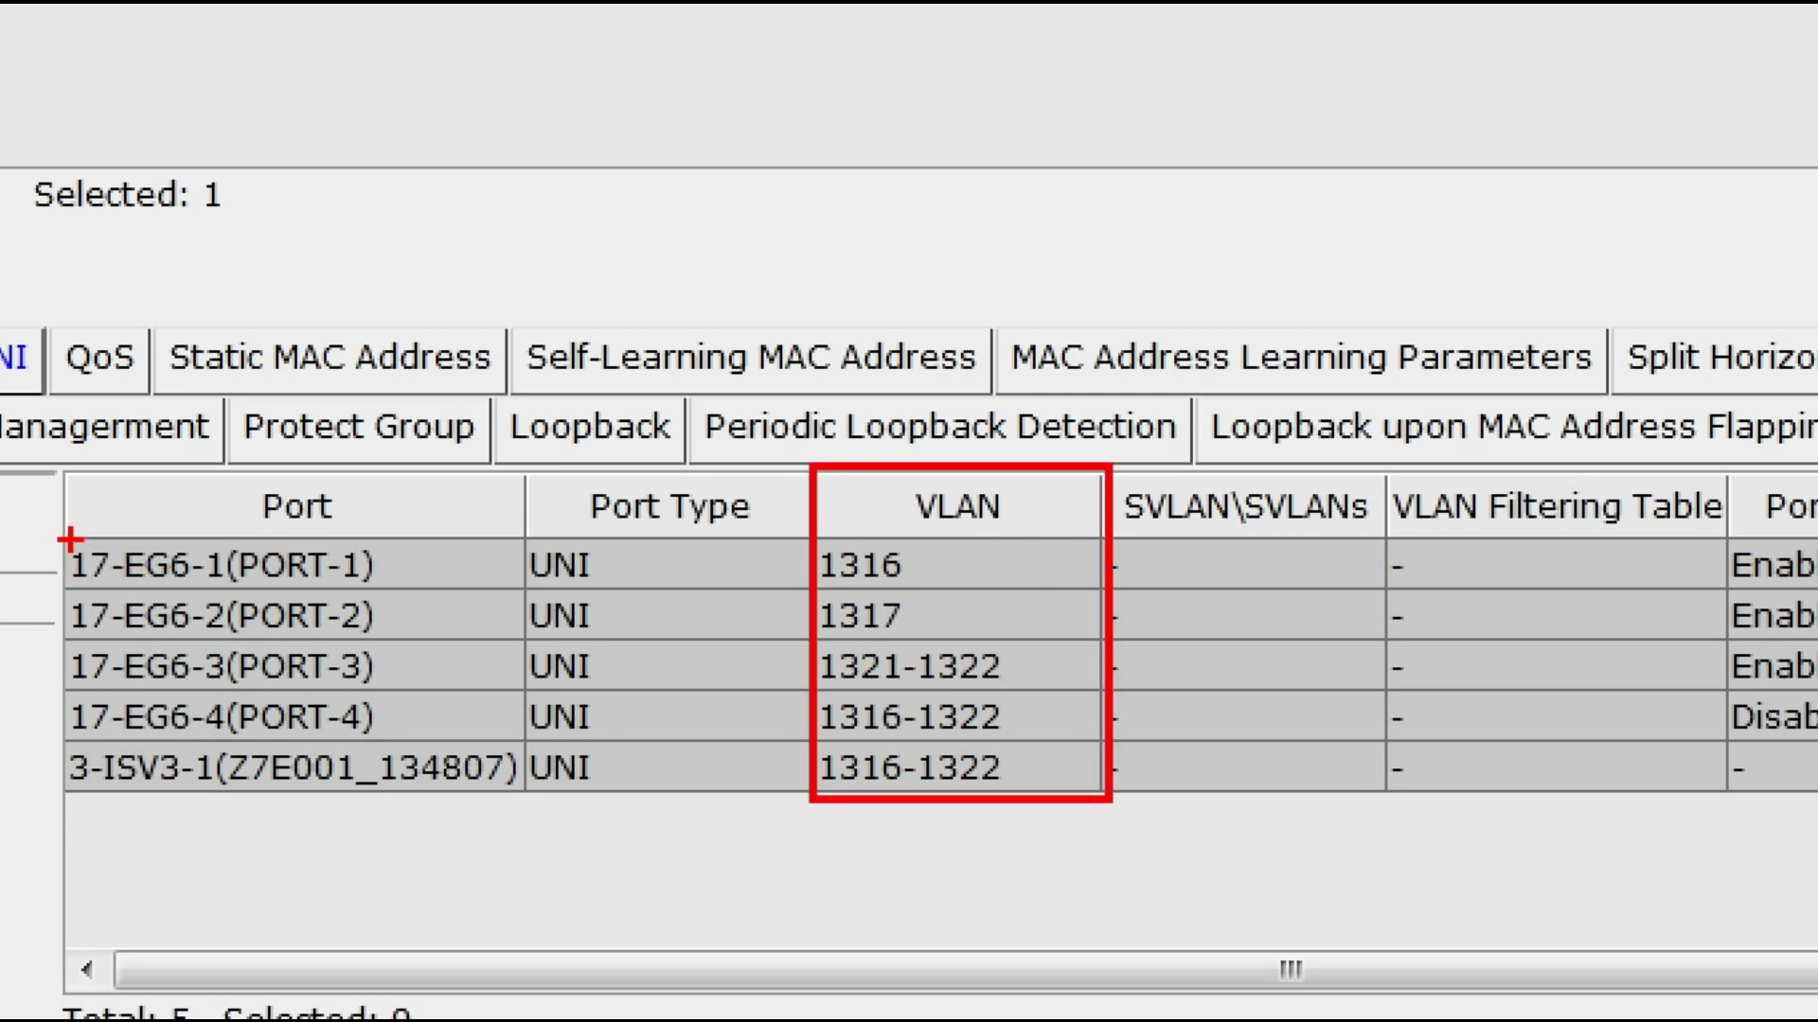
mouse_move(70, 539)
left_mouse_down()
mouse_move(138, 588)
mouse_move(434, 593)
mouse_move(812, 549)
mouse_move(1110, 610)
mouse_move(1108, 592)
left_mouse_up()
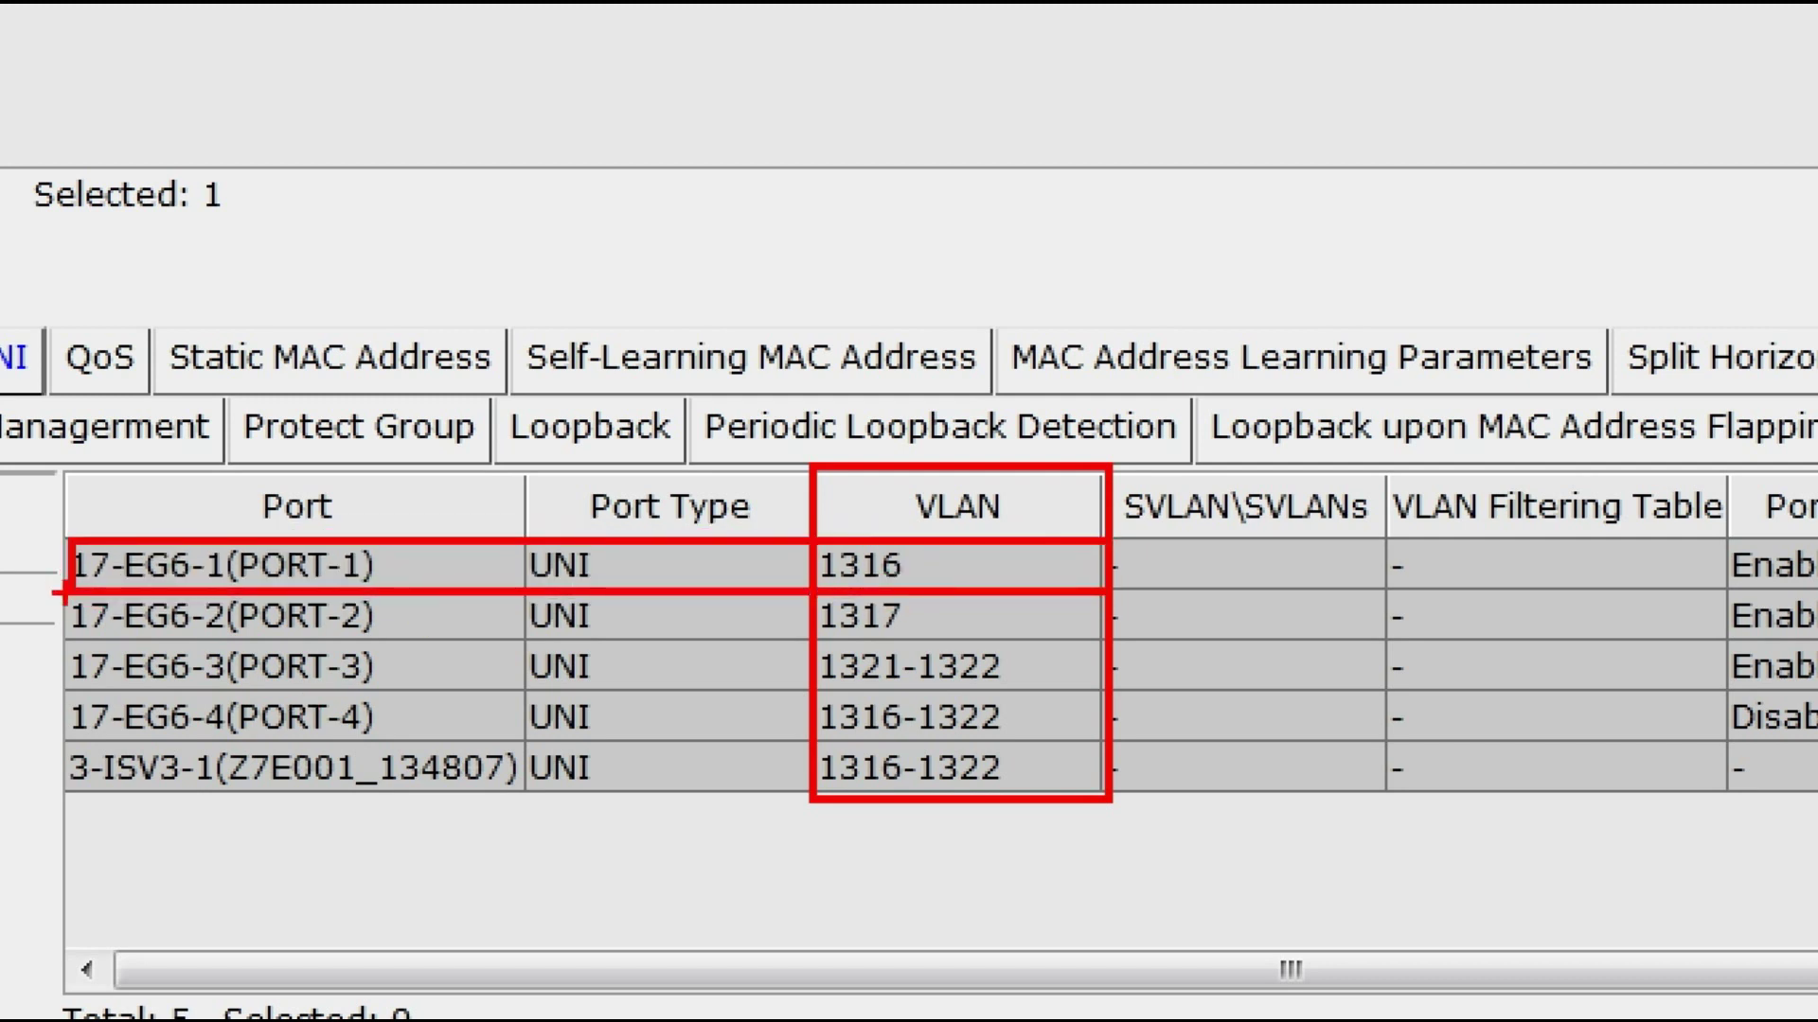
mouse_move(66, 593)
left_mouse_down()
mouse_move(274, 633)
mouse_move(904, 627)
mouse_move(1106, 647)
left_mouse_up()
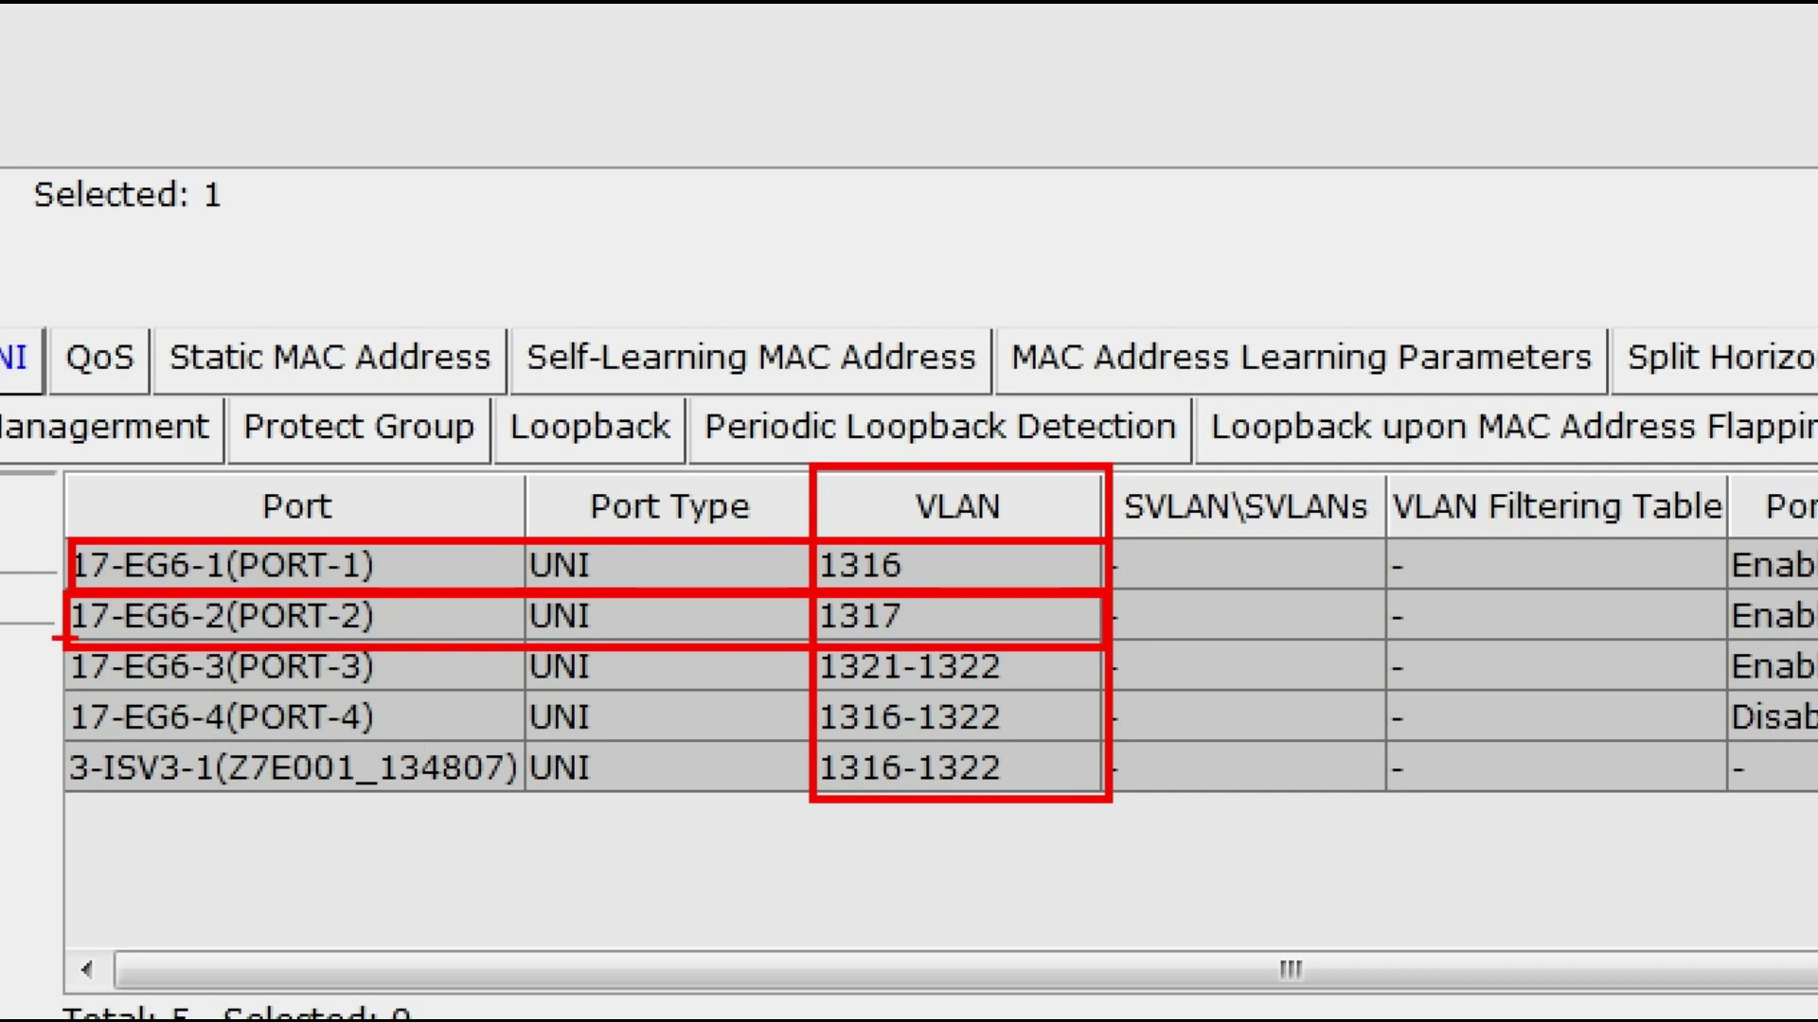
mouse_move(67, 648)
left_mouse_down()
mouse_move(230, 699)
mouse_move(1106, 696)
left_mouse_up()
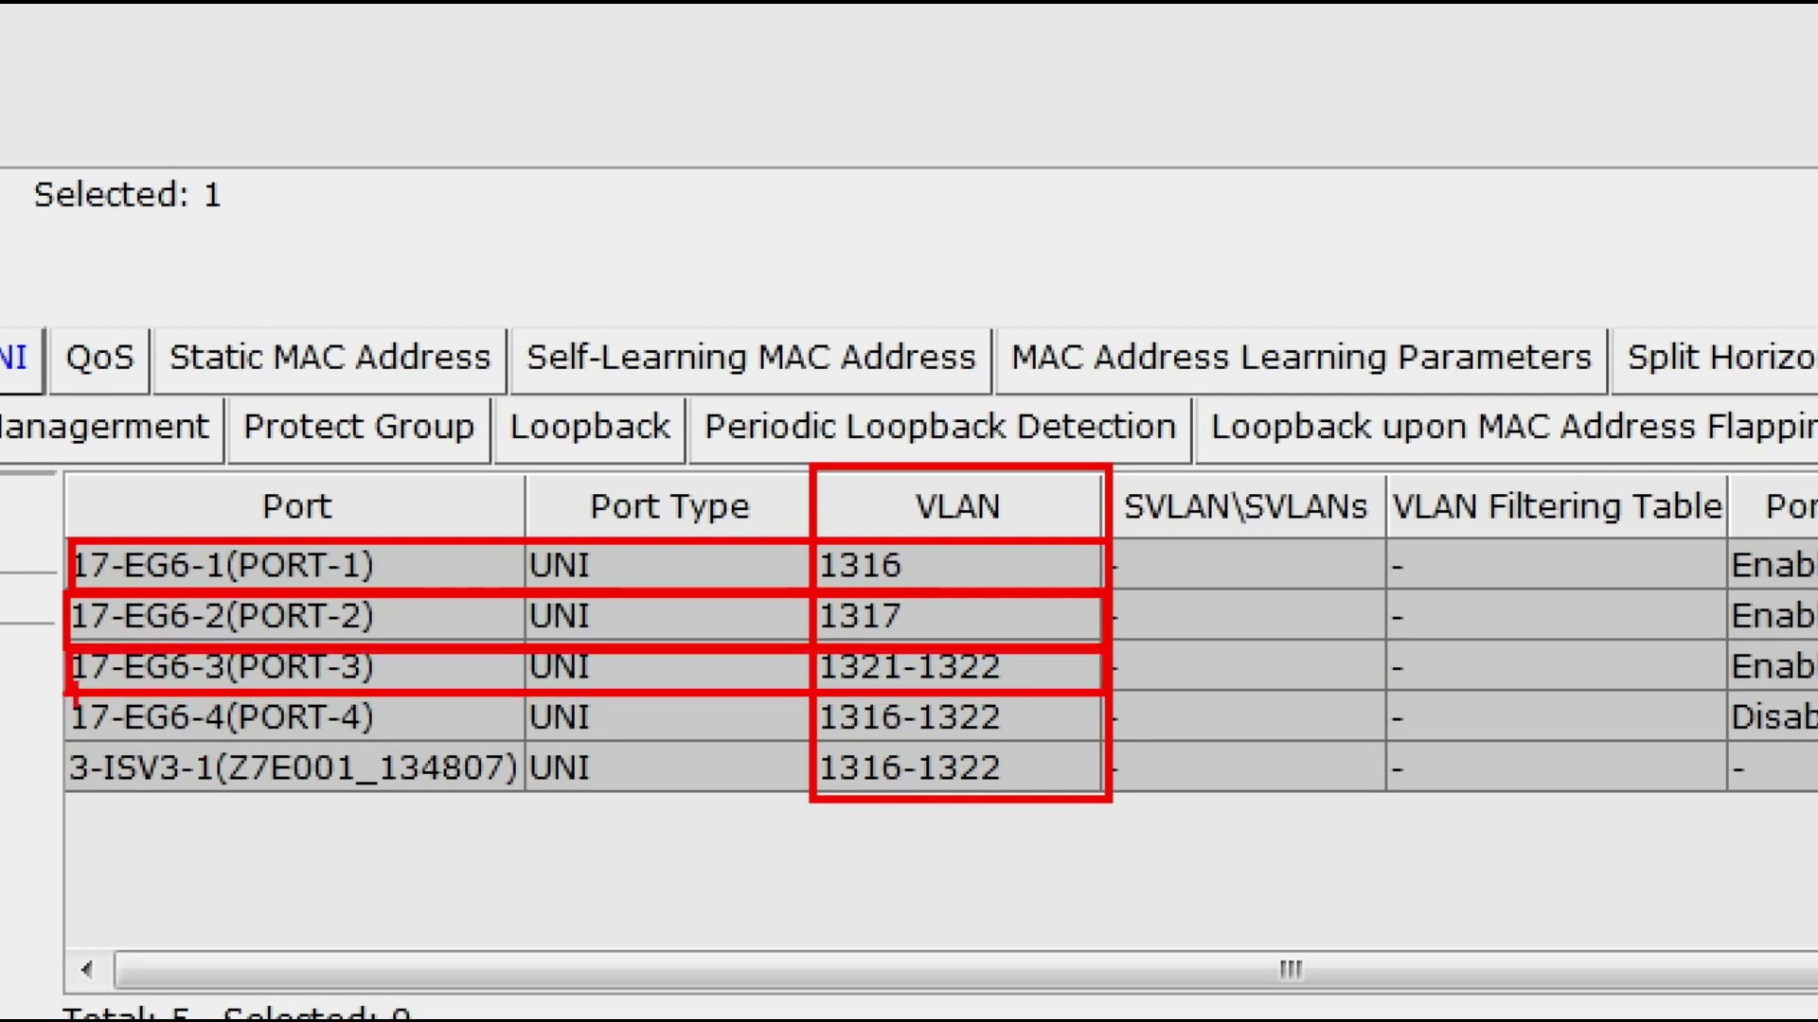
mouse_move(65, 701)
left_mouse_down()
mouse_move(698, 772)
mouse_move(1041, 736)
mouse_move(1103, 748)
left_mouse_up()
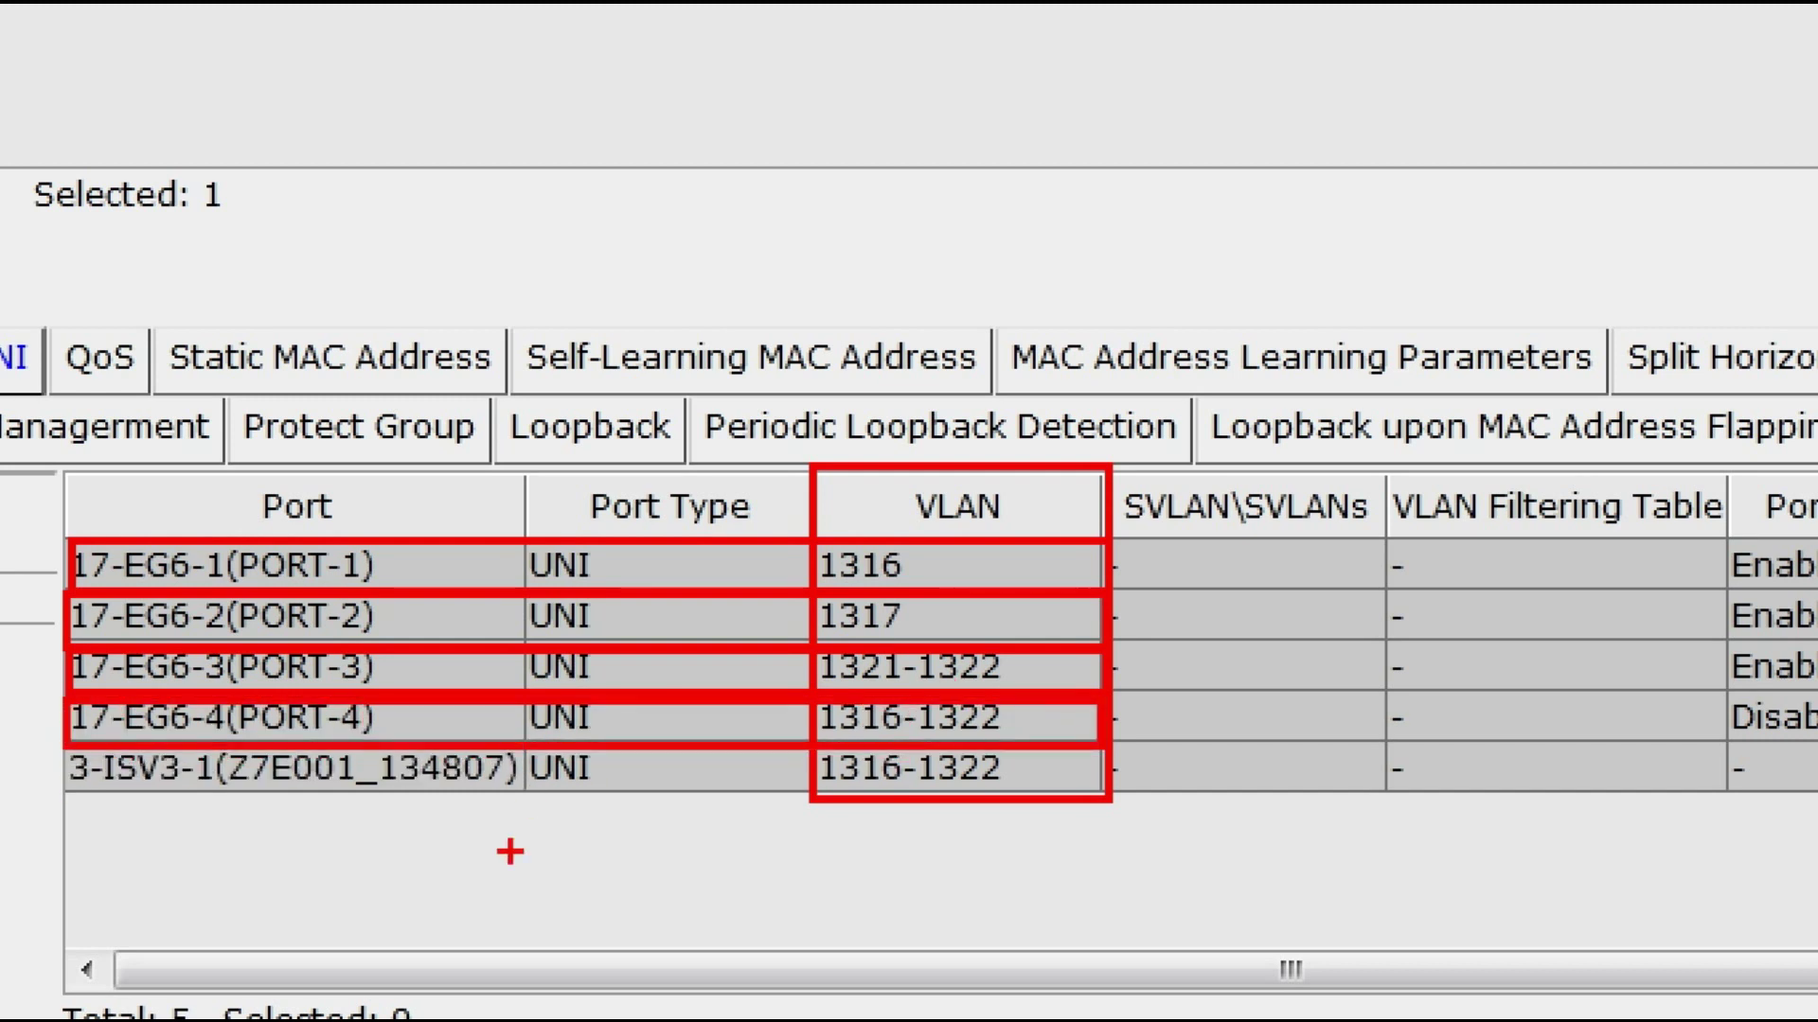
mouse_move(59, 750)
left_mouse_down()
mouse_move(236, 791)
mouse_move(1115, 802)
left_mouse_up()
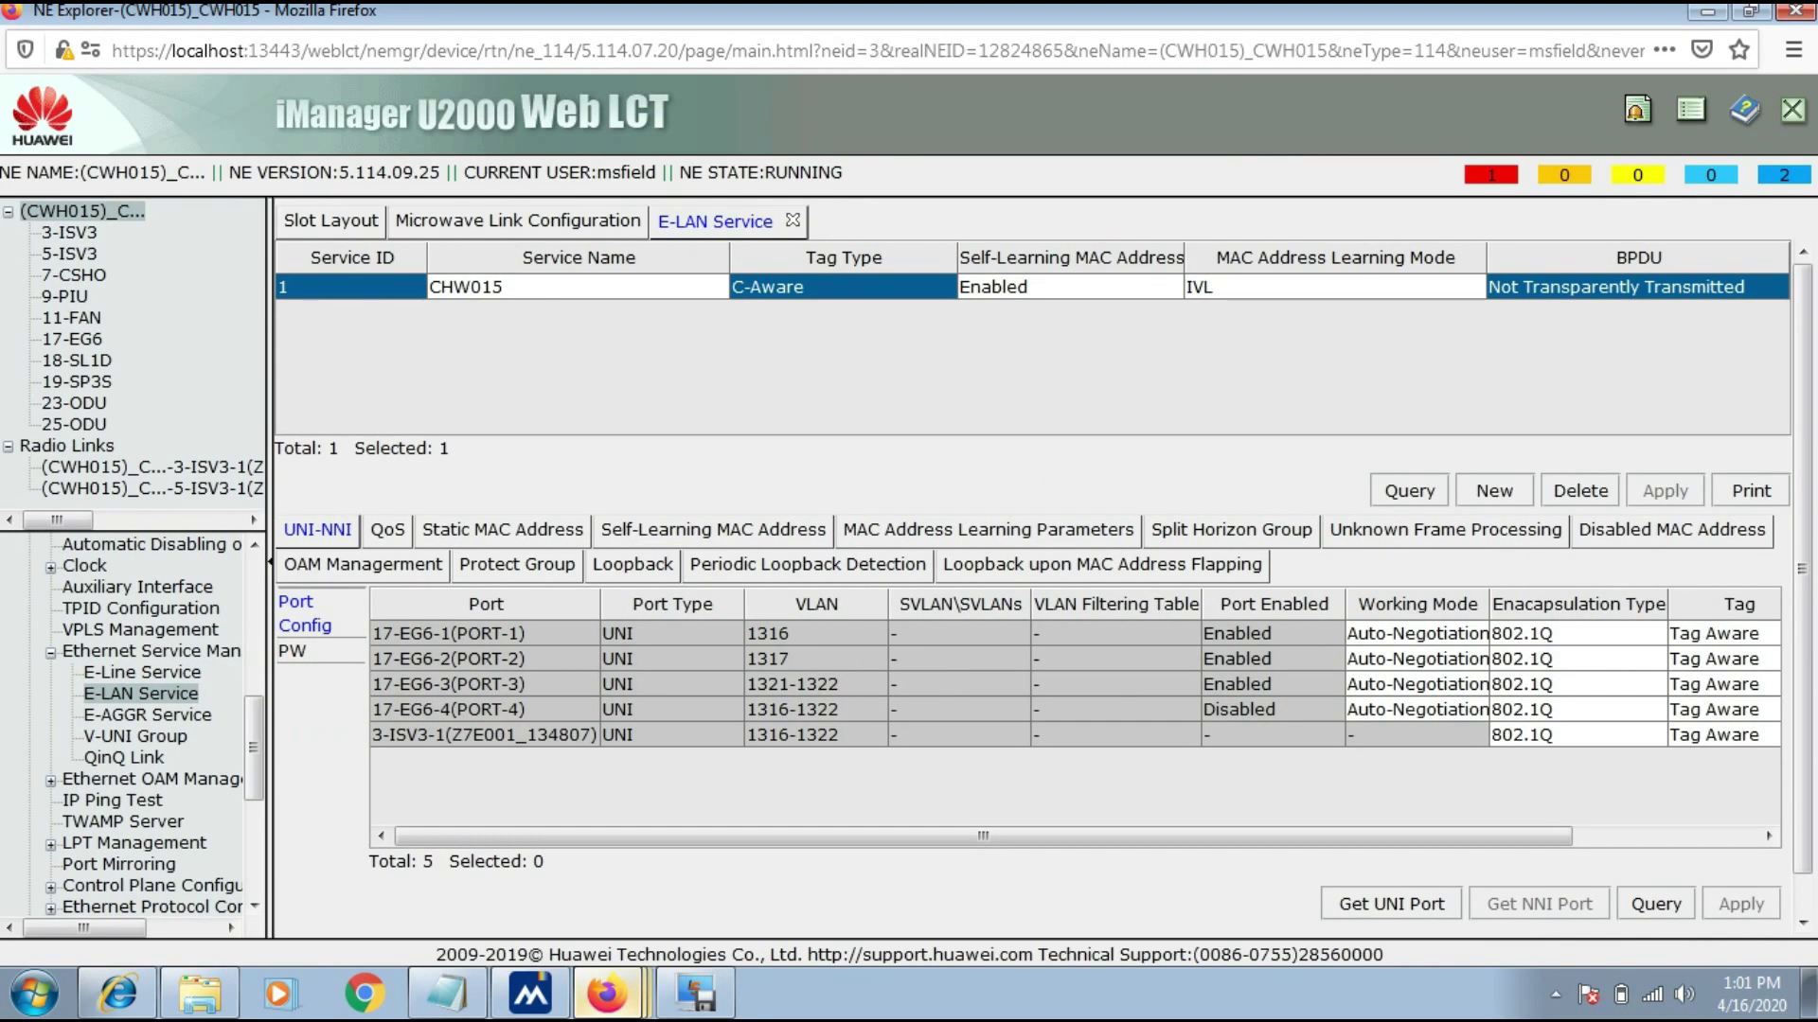
left_click_drag(600, 604, 646, 604)
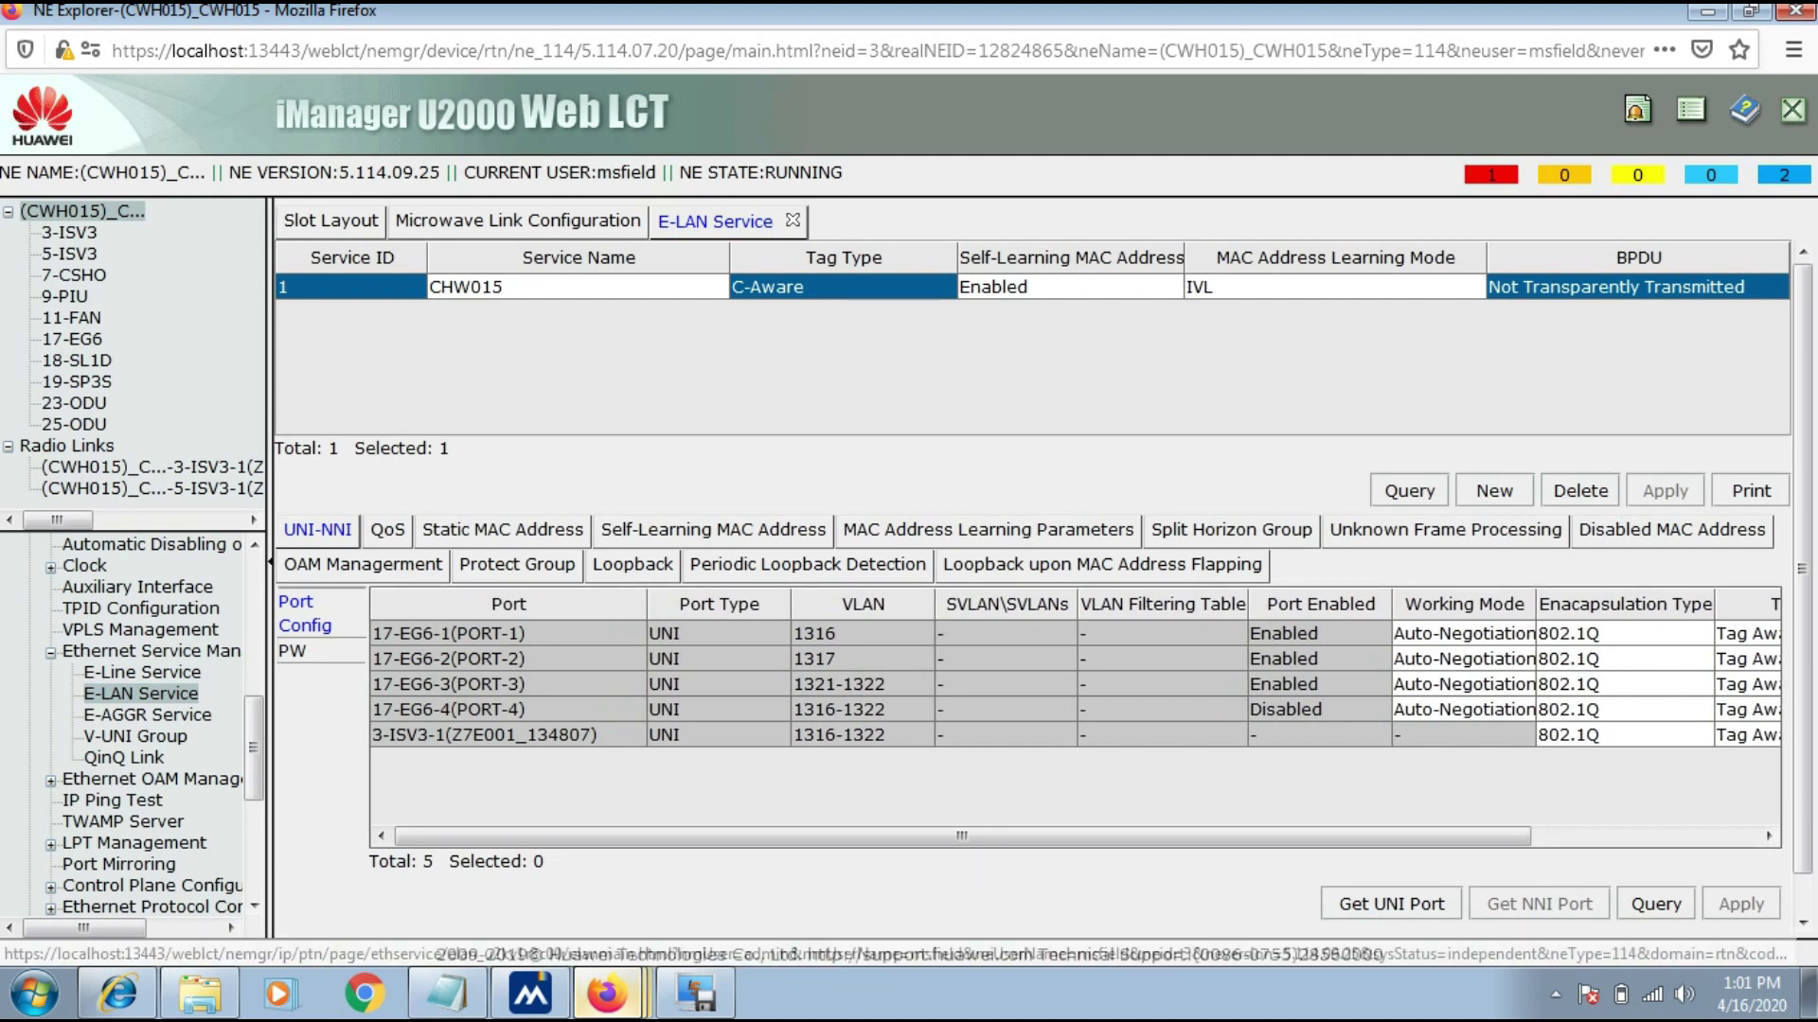
- Check the E-LAN service's self-learned MAC addresses for board 3-ISV3 and for board 5-ISV3
left_click(713, 530)
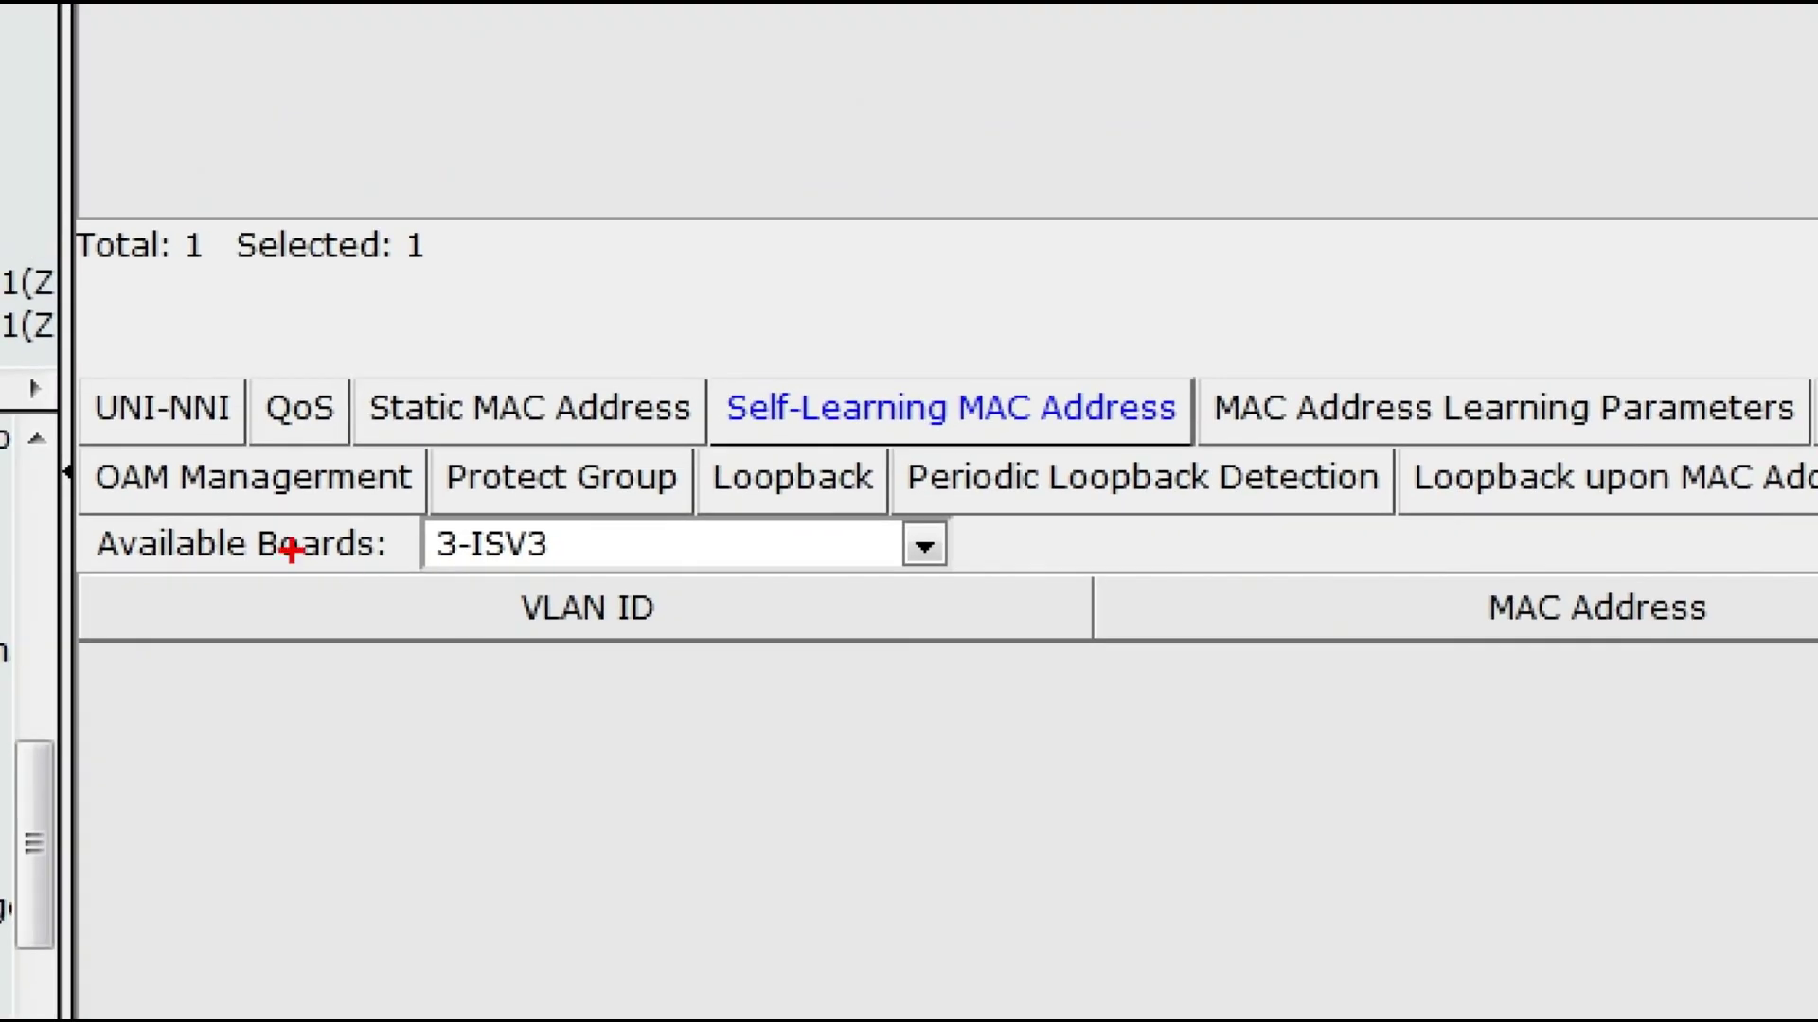
mouse_move(87, 513)
left_mouse_down()
mouse_move(312, 588)
mouse_move(958, 573)
left_mouse_up()
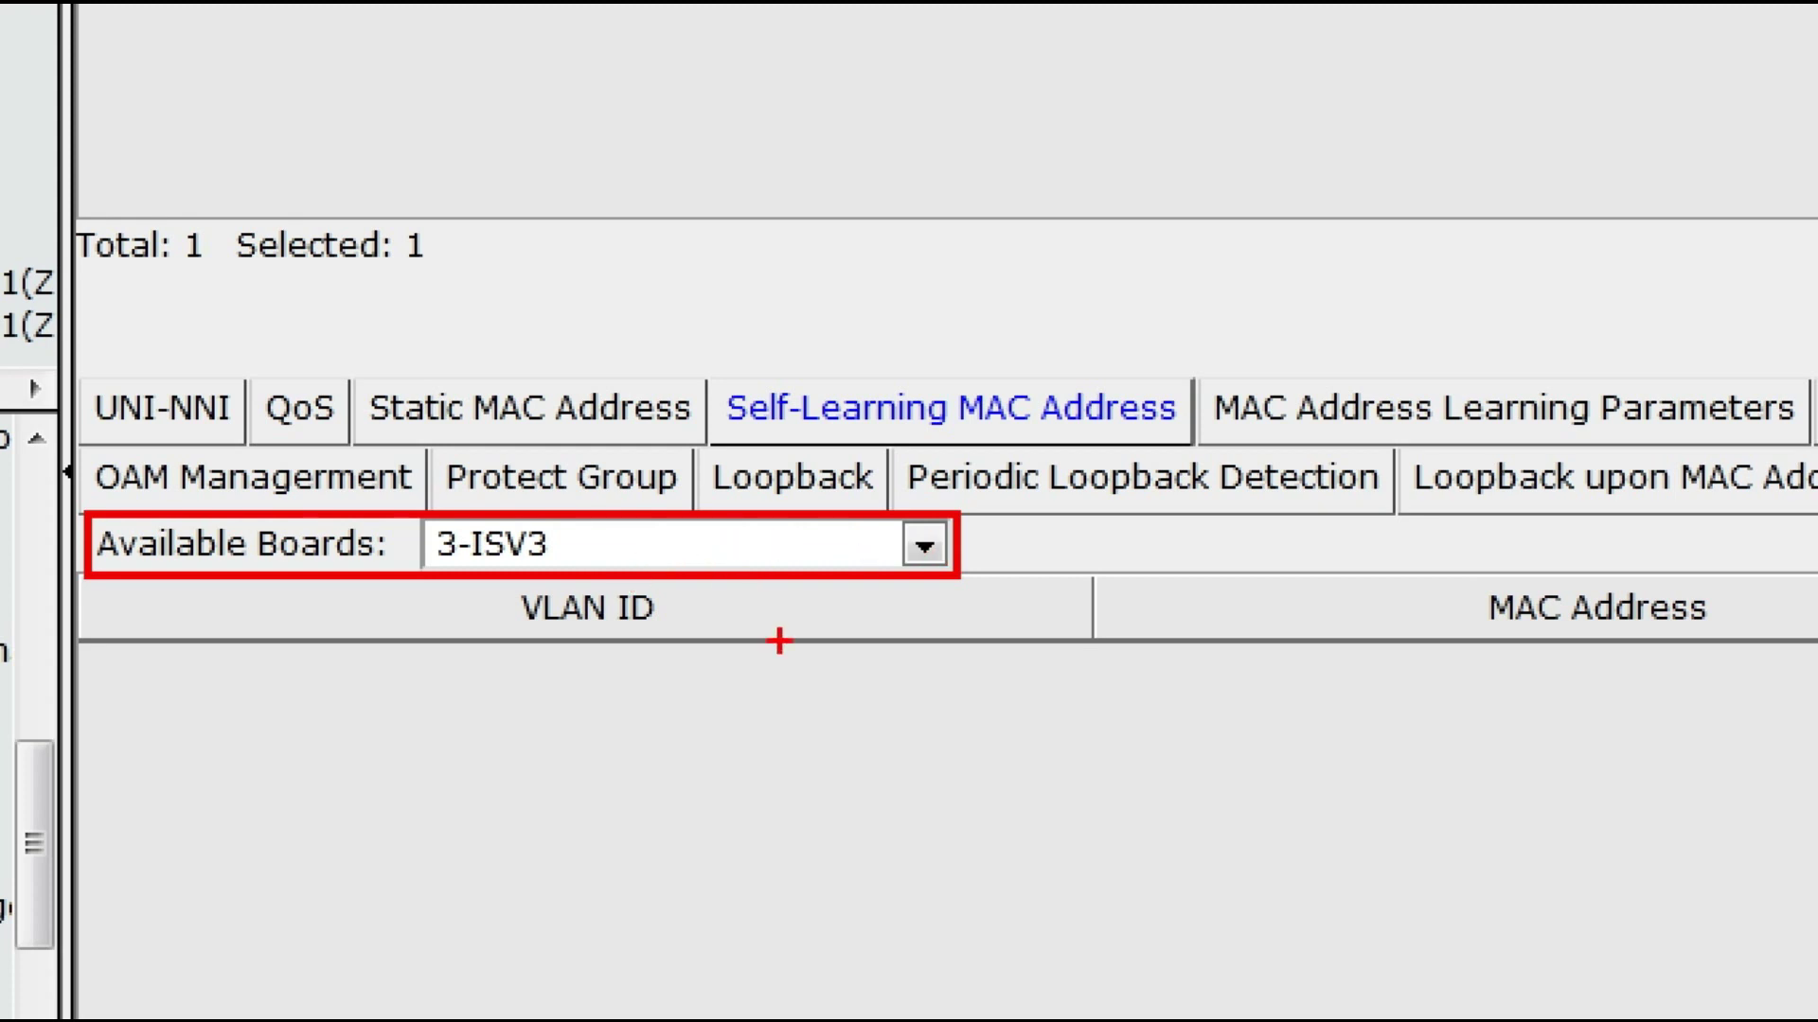
key("Escape")
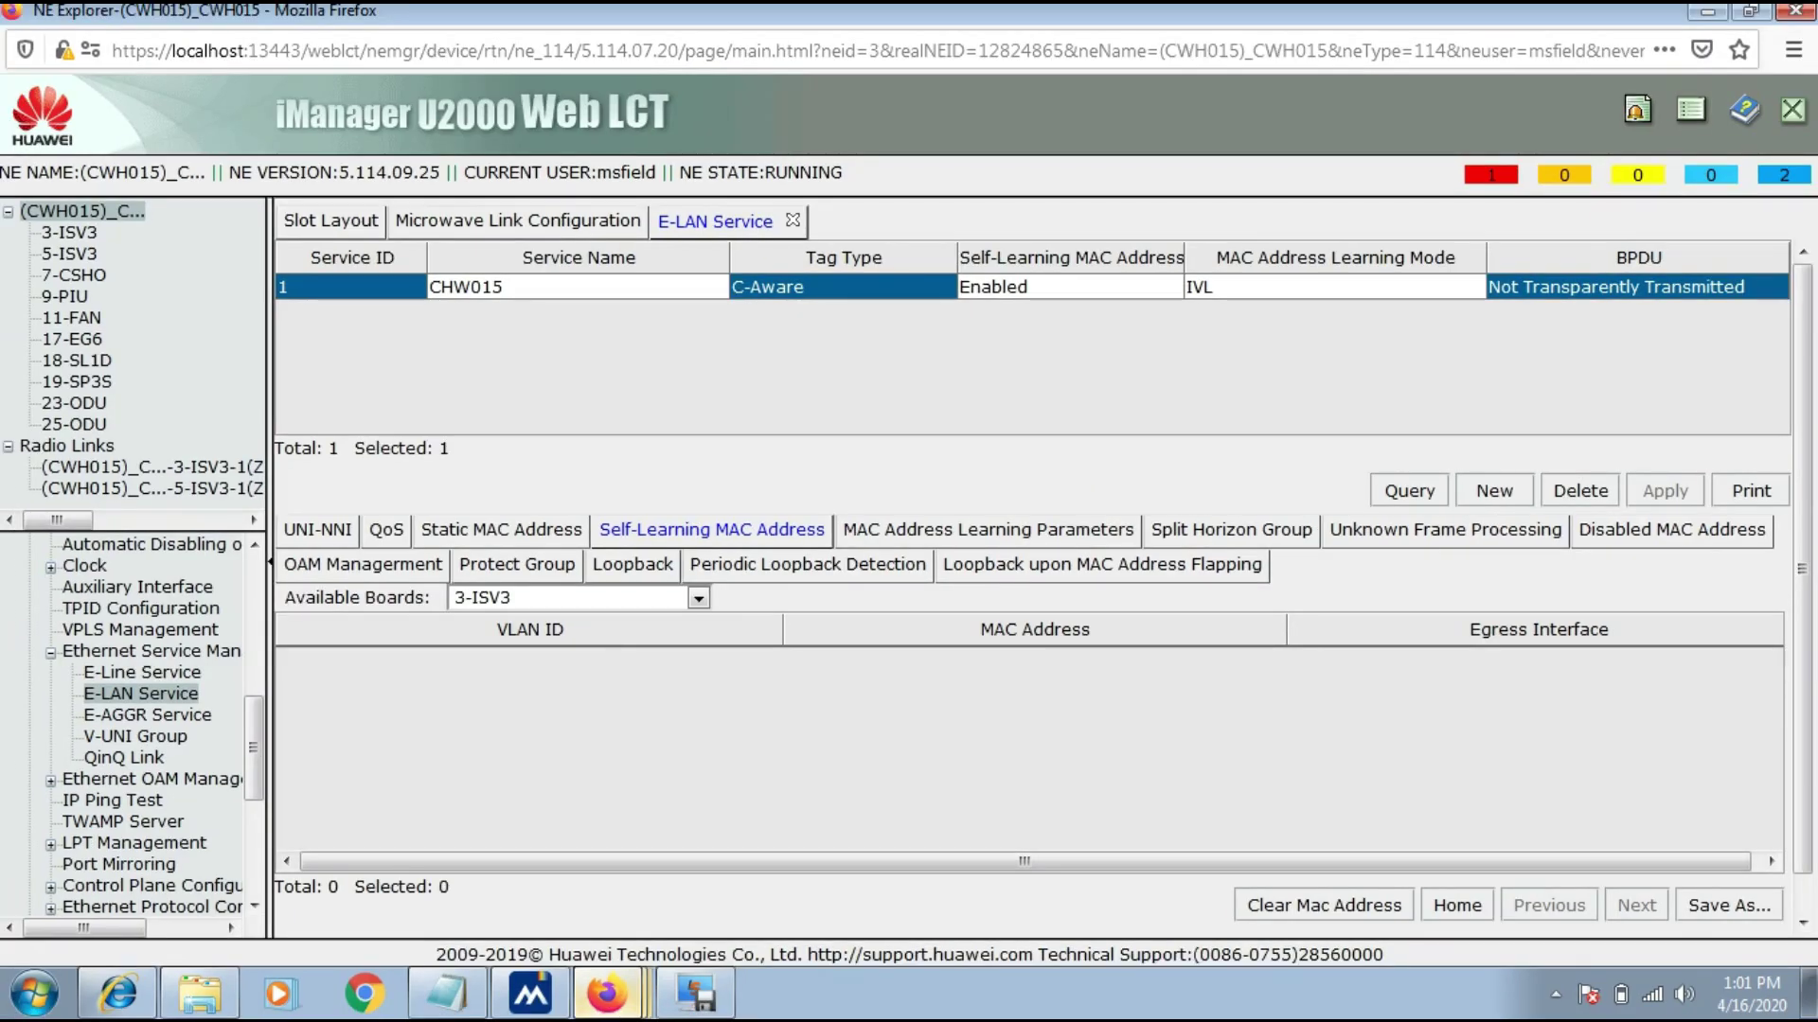
left_click(698, 598)
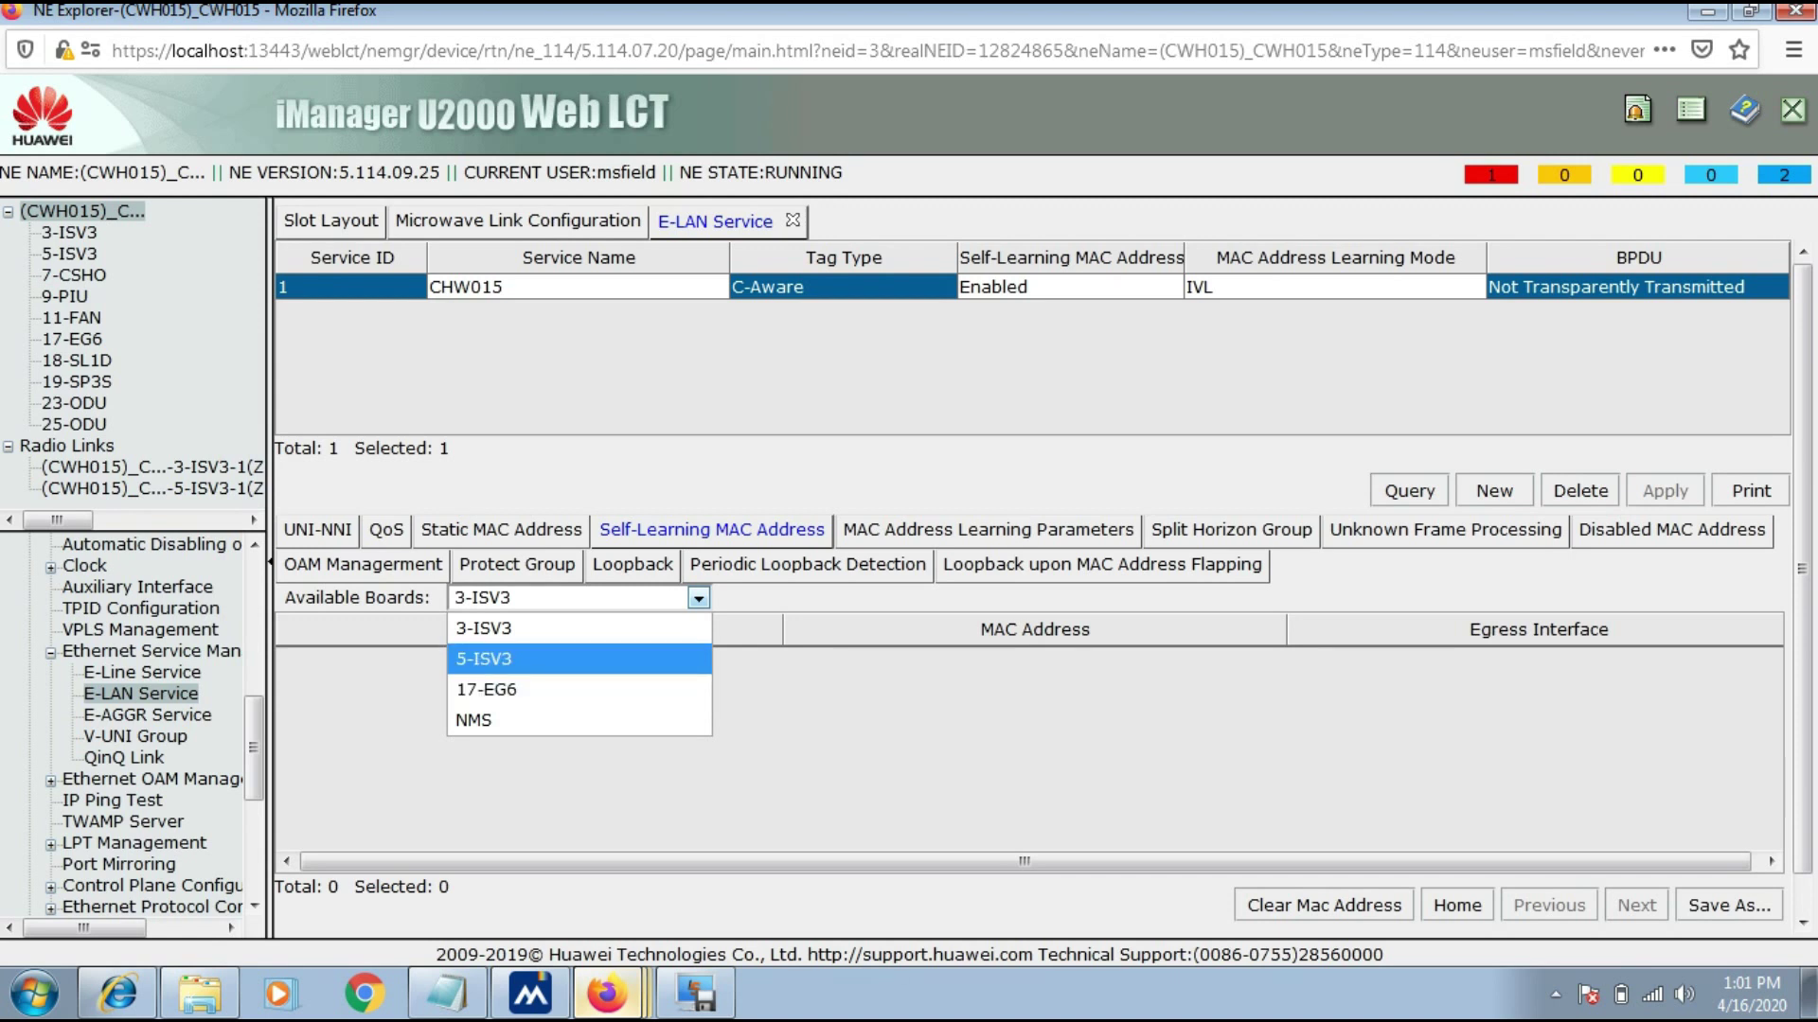
left_click(579, 659)
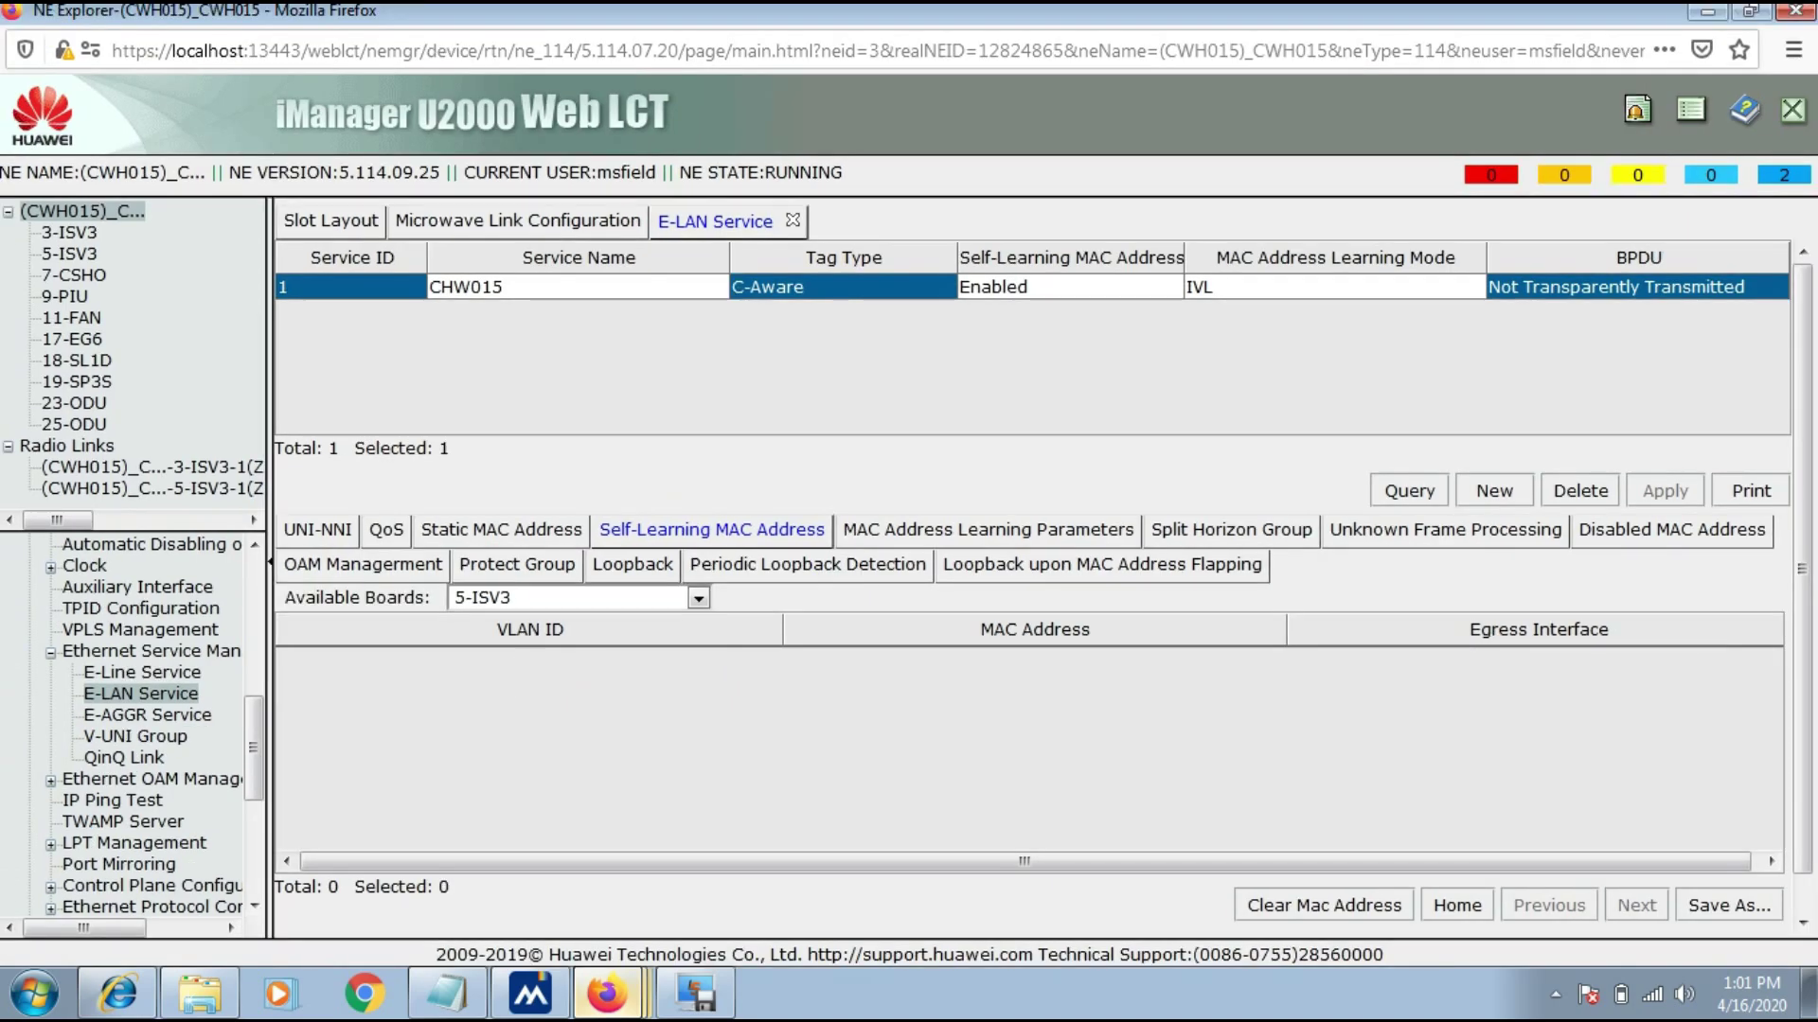
- Show the self-learned MAC addresses for board 17-EG6 and examine the VLAN ID and MAC address of each entry
left_click(698, 598)
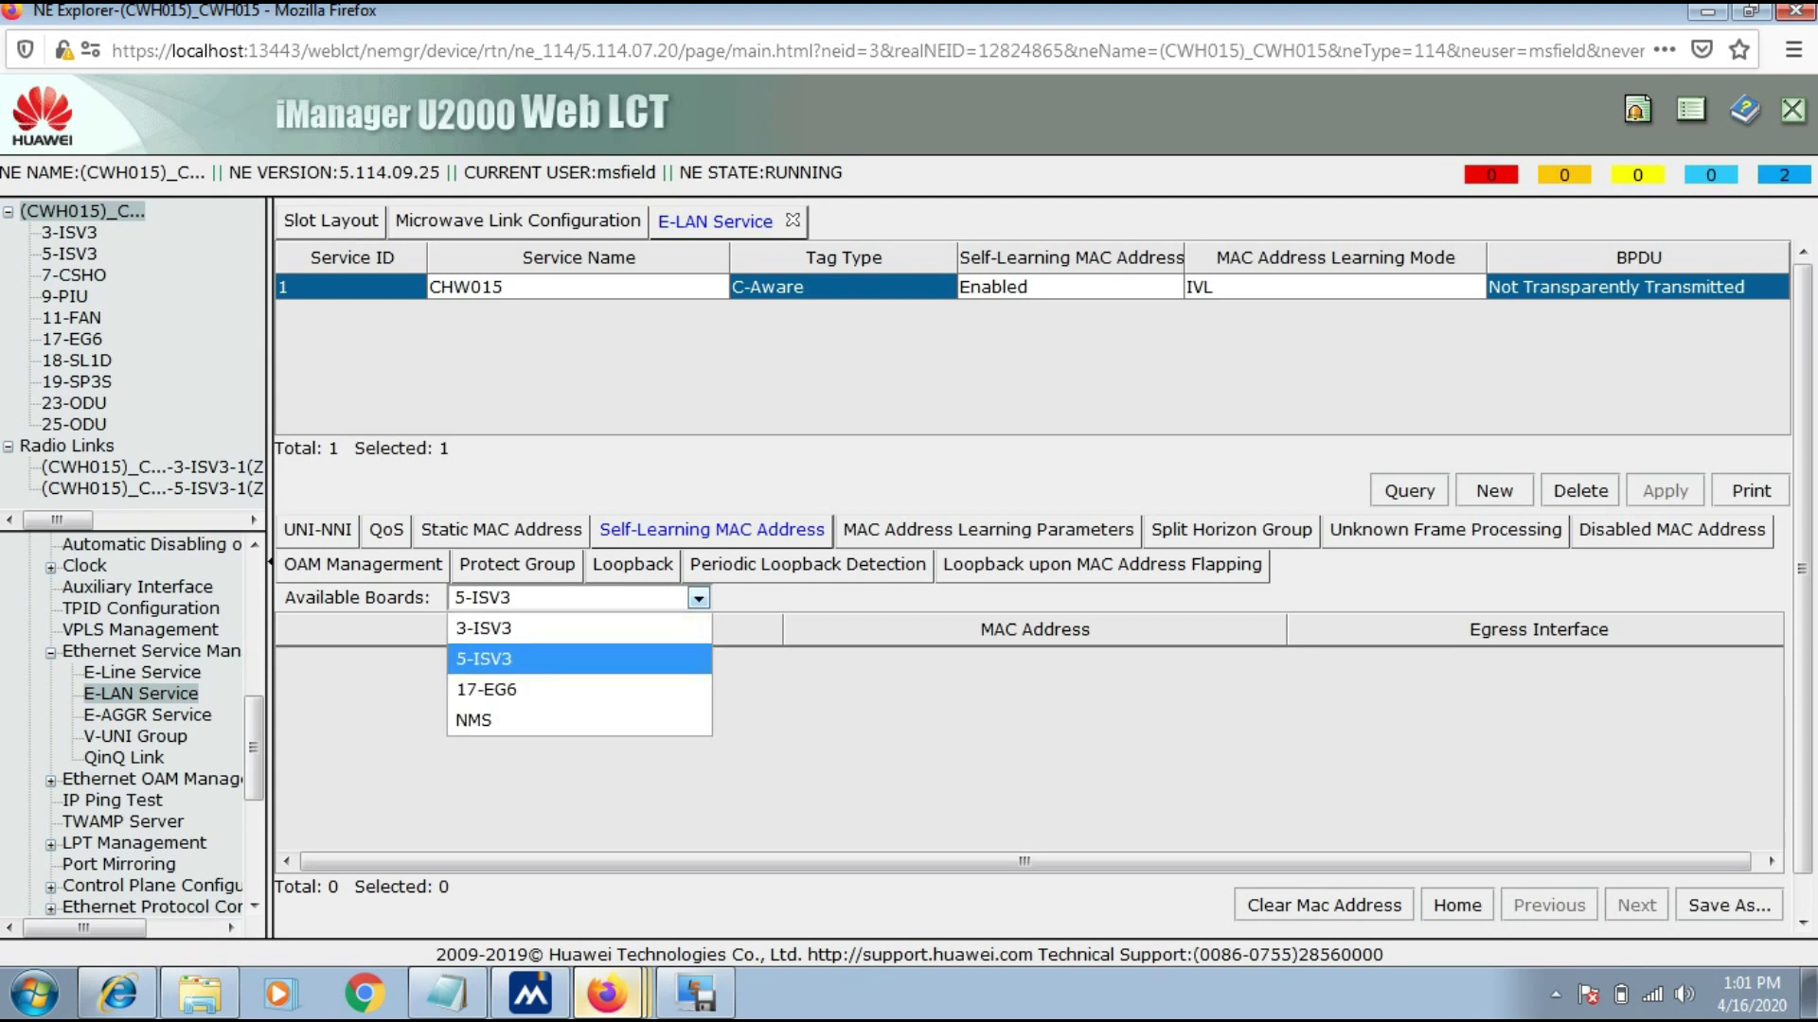
left_click(579, 691)
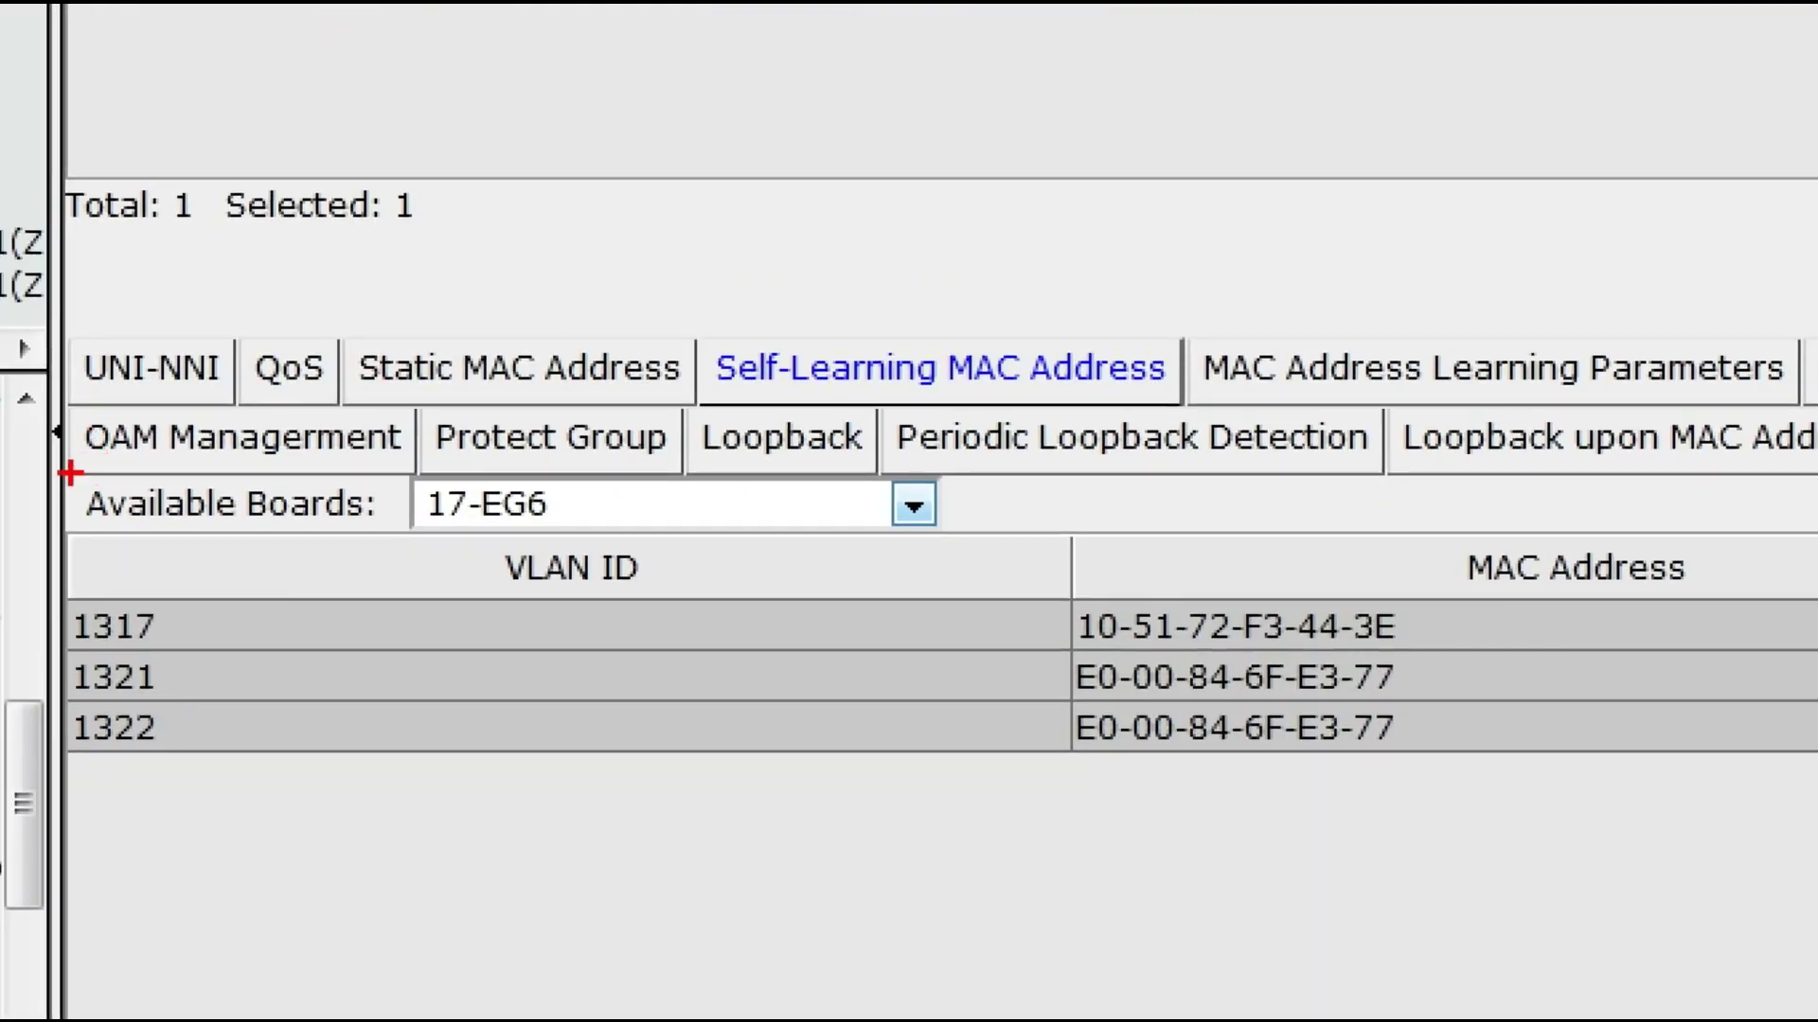
mouse_move(70, 473)
left_mouse_down()
mouse_move(261, 526)
mouse_move(730, 511)
mouse_move(938, 535)
left_mouse_up()
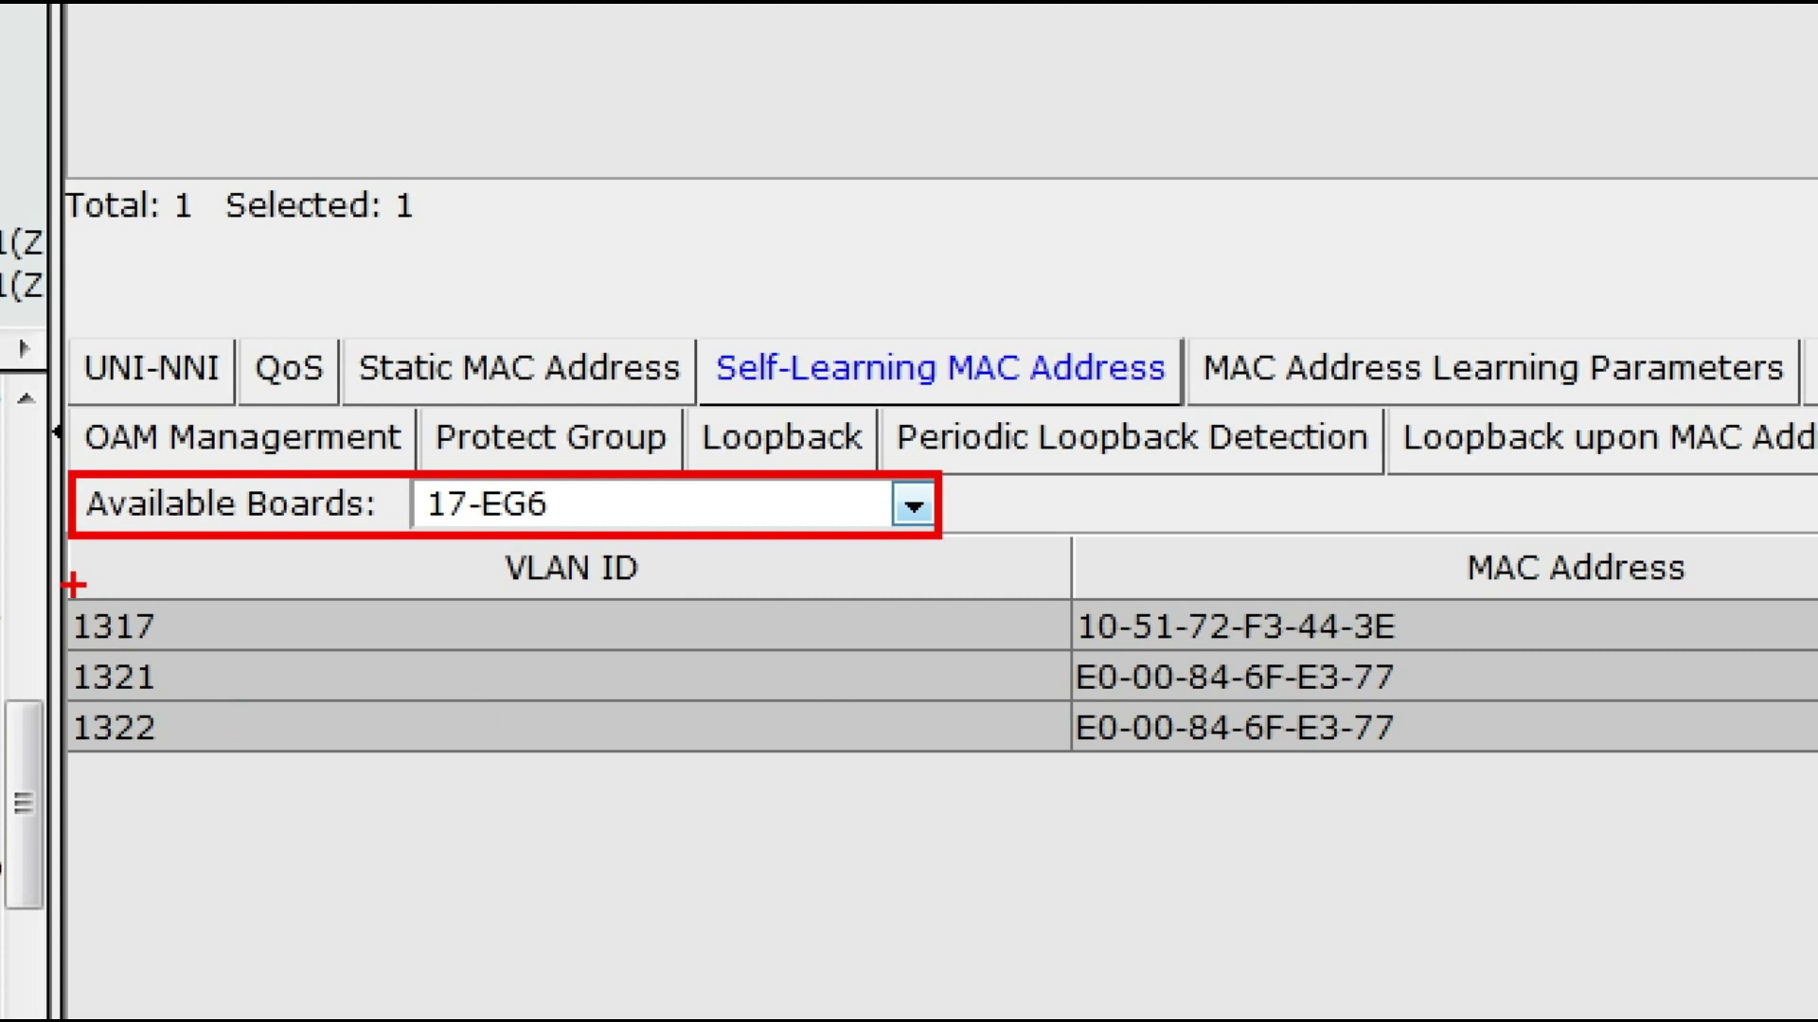
mouse_move(68, 599)
left_mouse_down()
mouse_move(386, 678)
mouse_move(670, 698)
mouse_move(1136, 625)
mouse_move(1440, 662)
mouse_move(1521, 638)
mouse_move(1574, 647)
left_mouse_up()
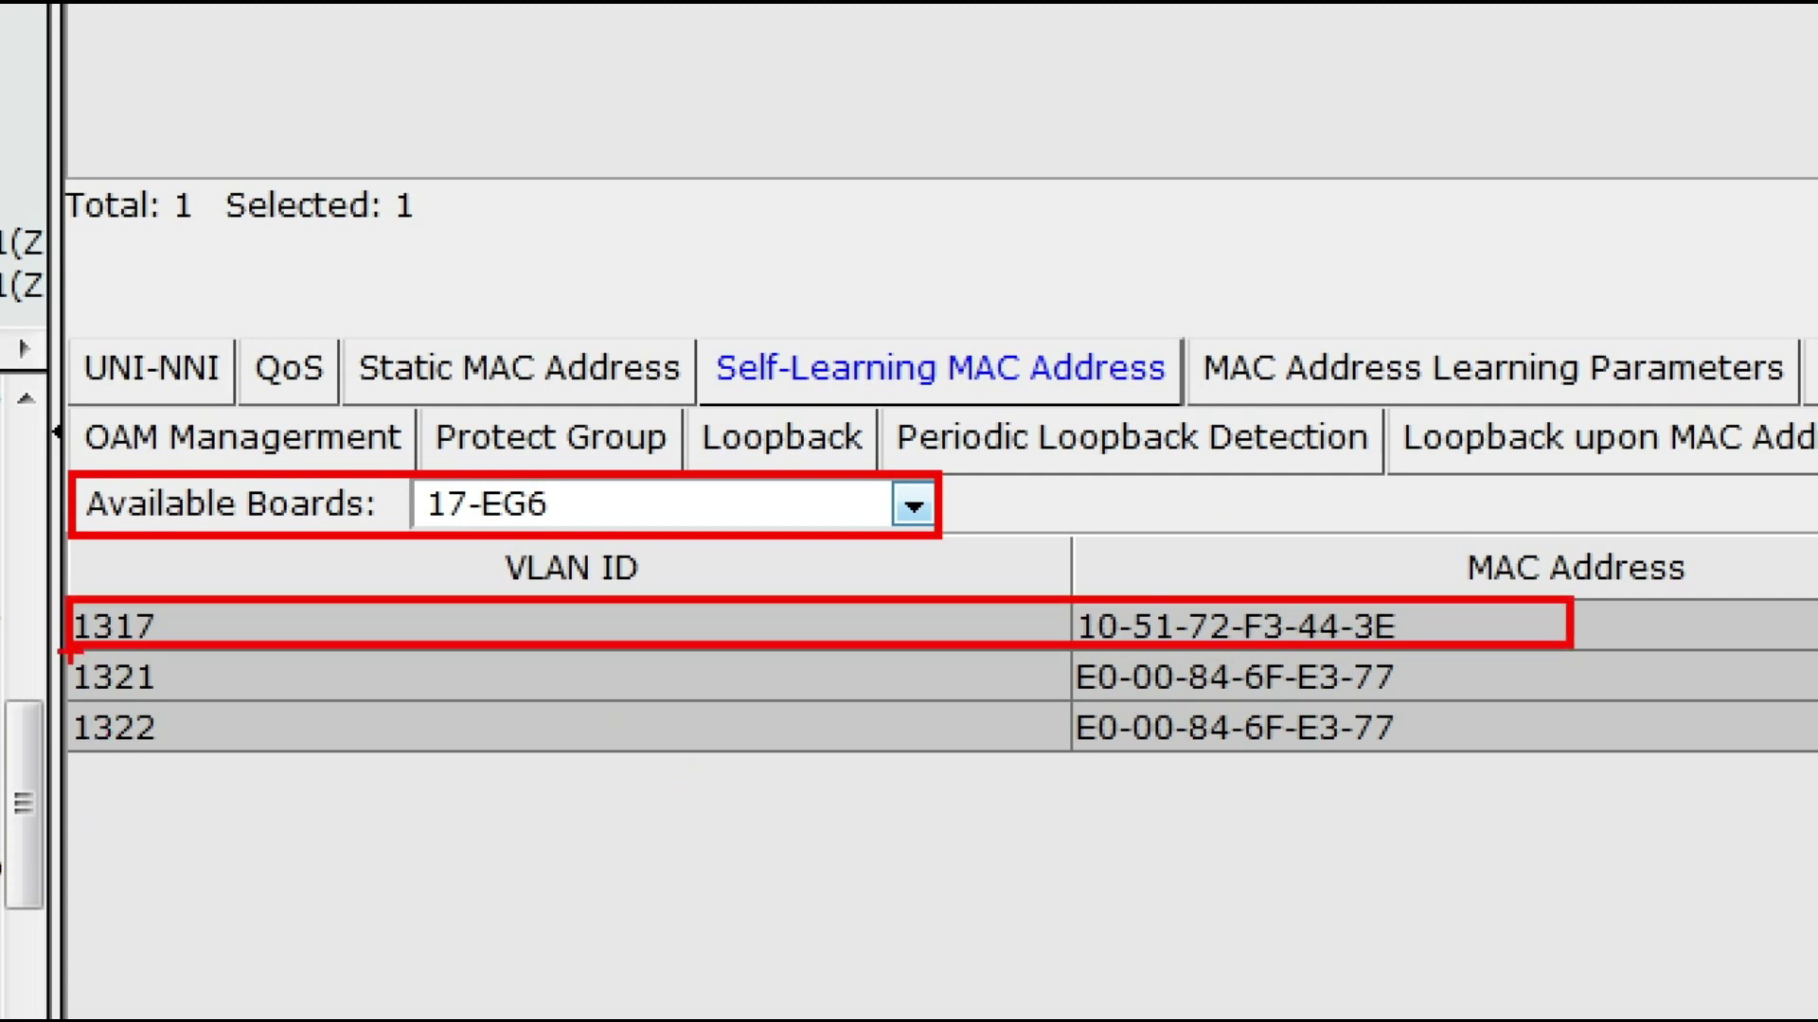
mouse_move(71, 652)
left_mouse_down()
mouse_move(292, 694)
mouse_move(1569, 702)
left_mouse_up()
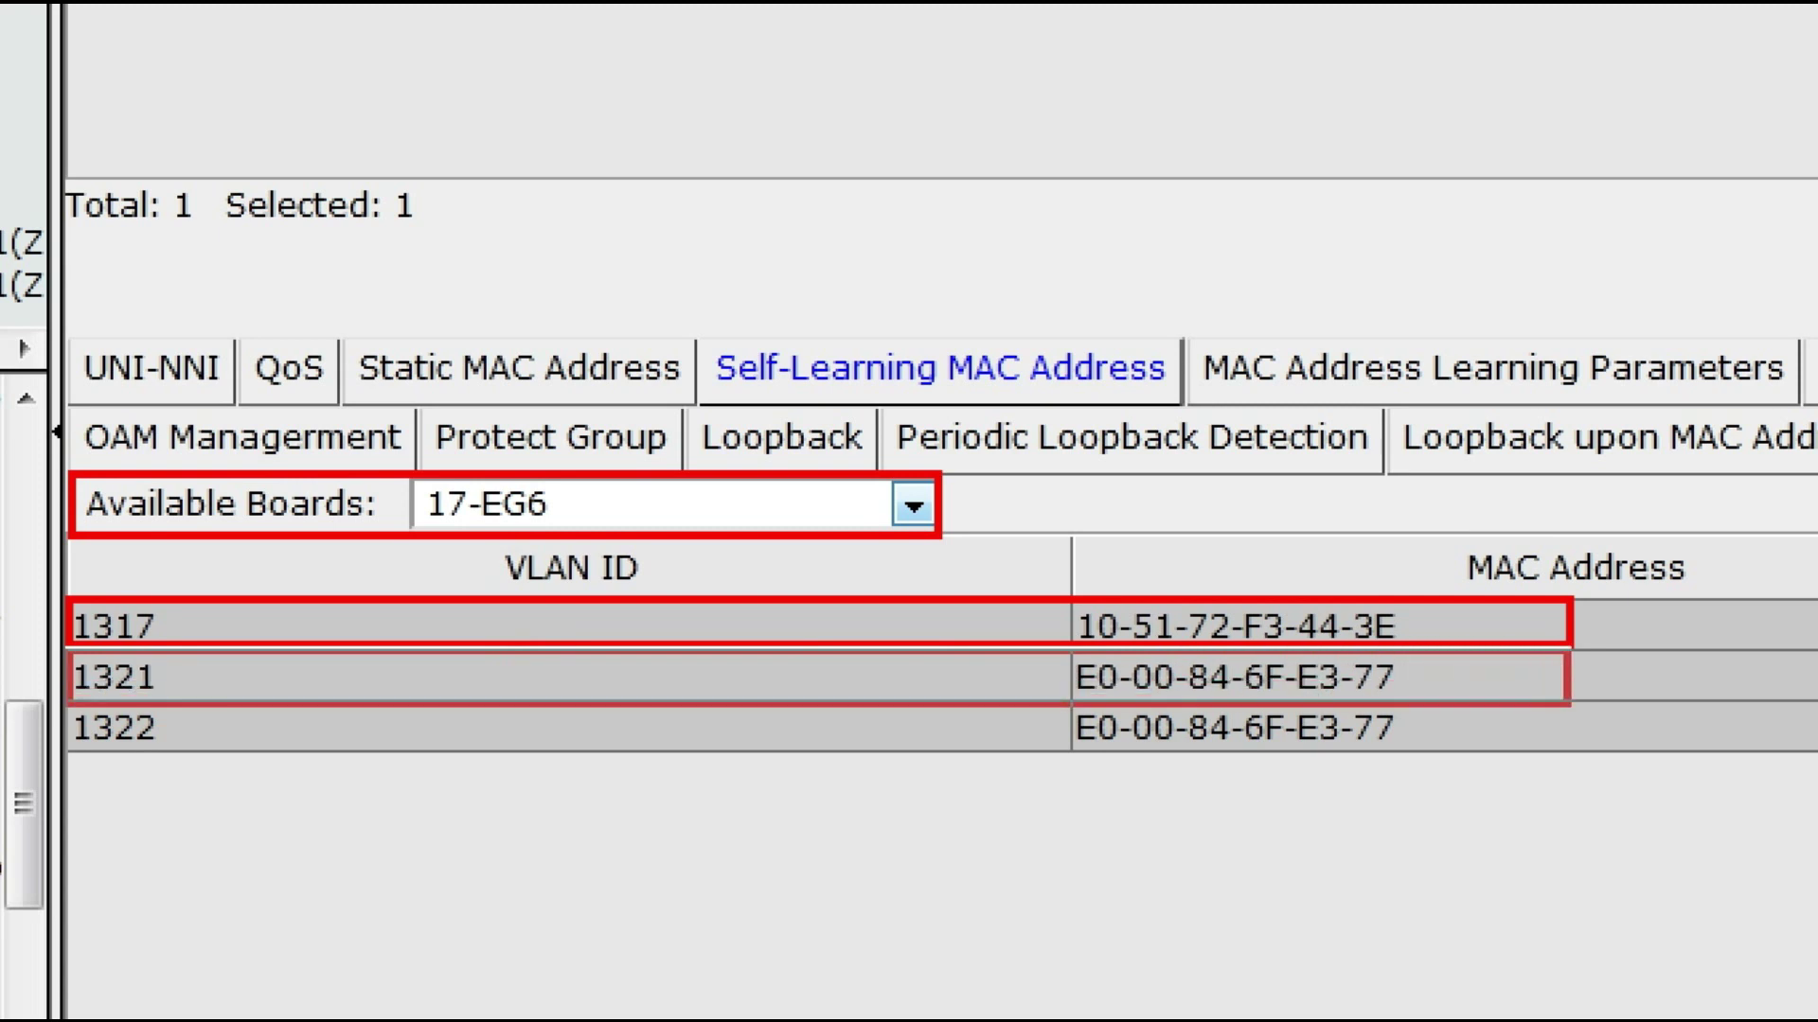
mouse_move(71, 706)
left_mouse_down()
mouse_move(142, 746)
mouse_move(412, 741)
mouse_move(1056, 840)
mouse_move(1569, 750)
left_mouse_up()
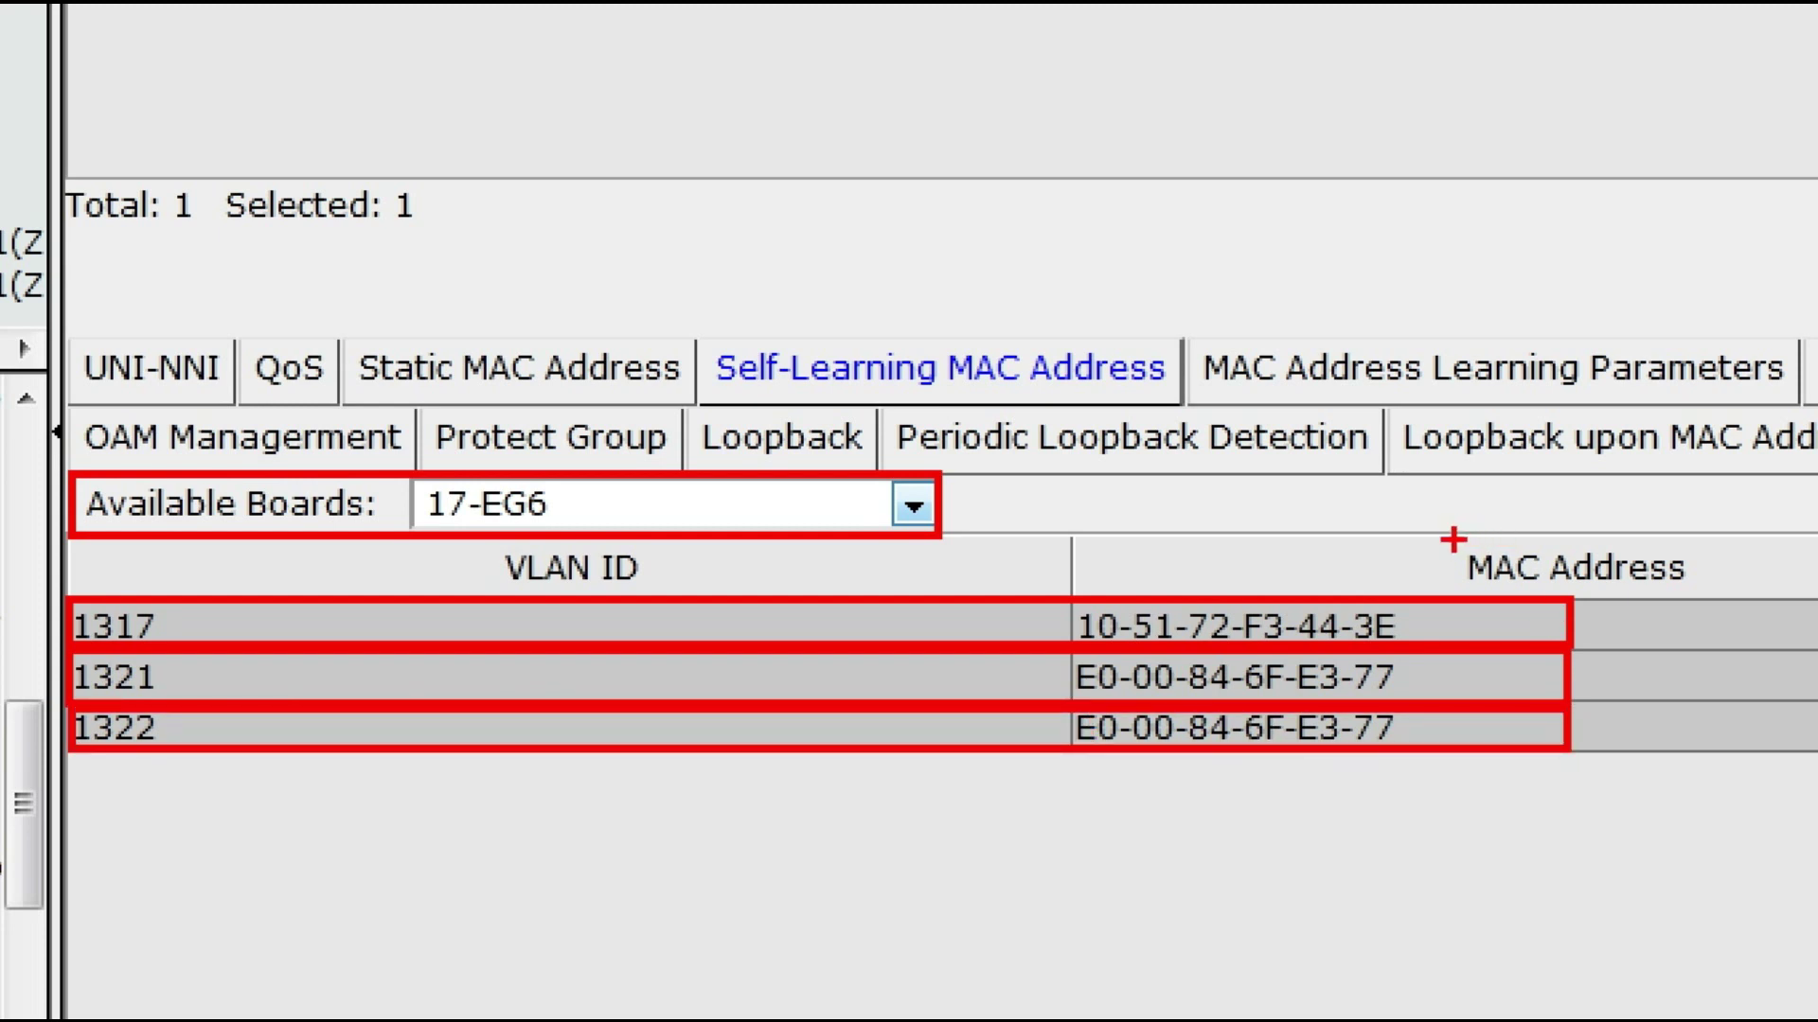
- Examine the MAC address and egress interface of the board 17-EG6 entries for VLANs 1317, 1321 and 1322
mouse_move(1453, 539)
left_mouse_down()
mouse_move(1473, 594)
mouse_move(1714, 596)
left_mouse_up()
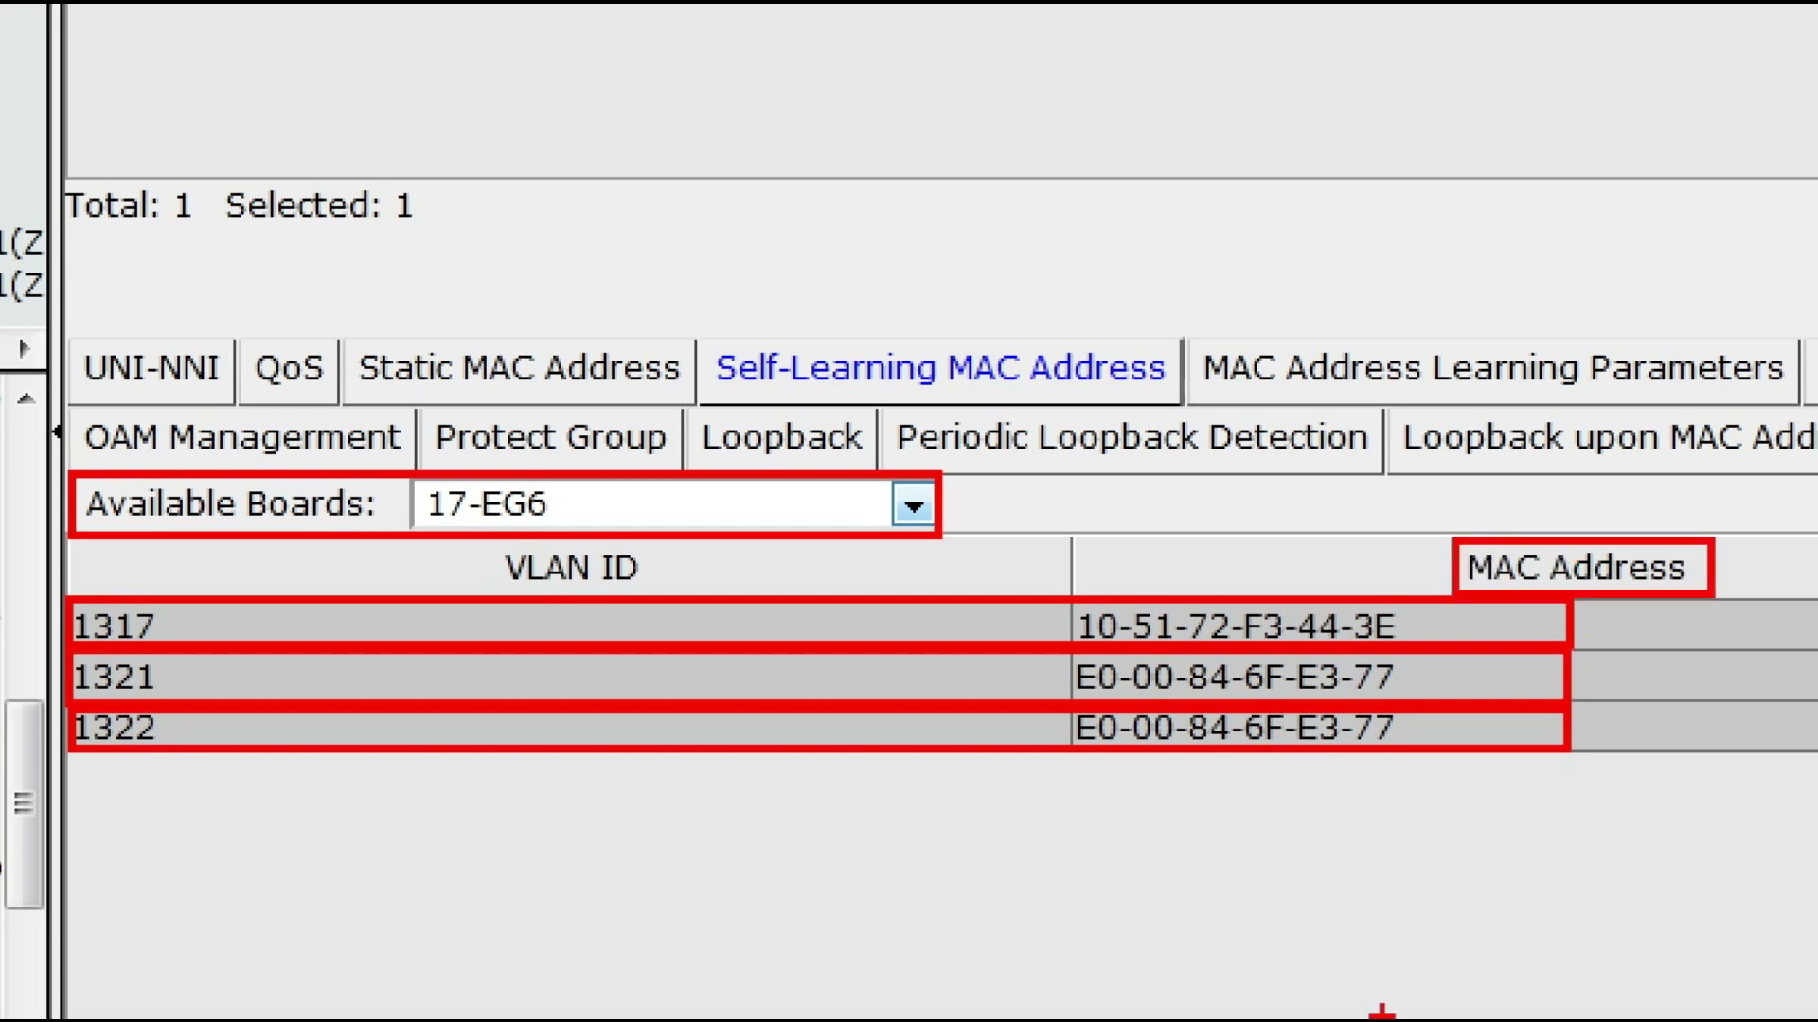
key("Escape")
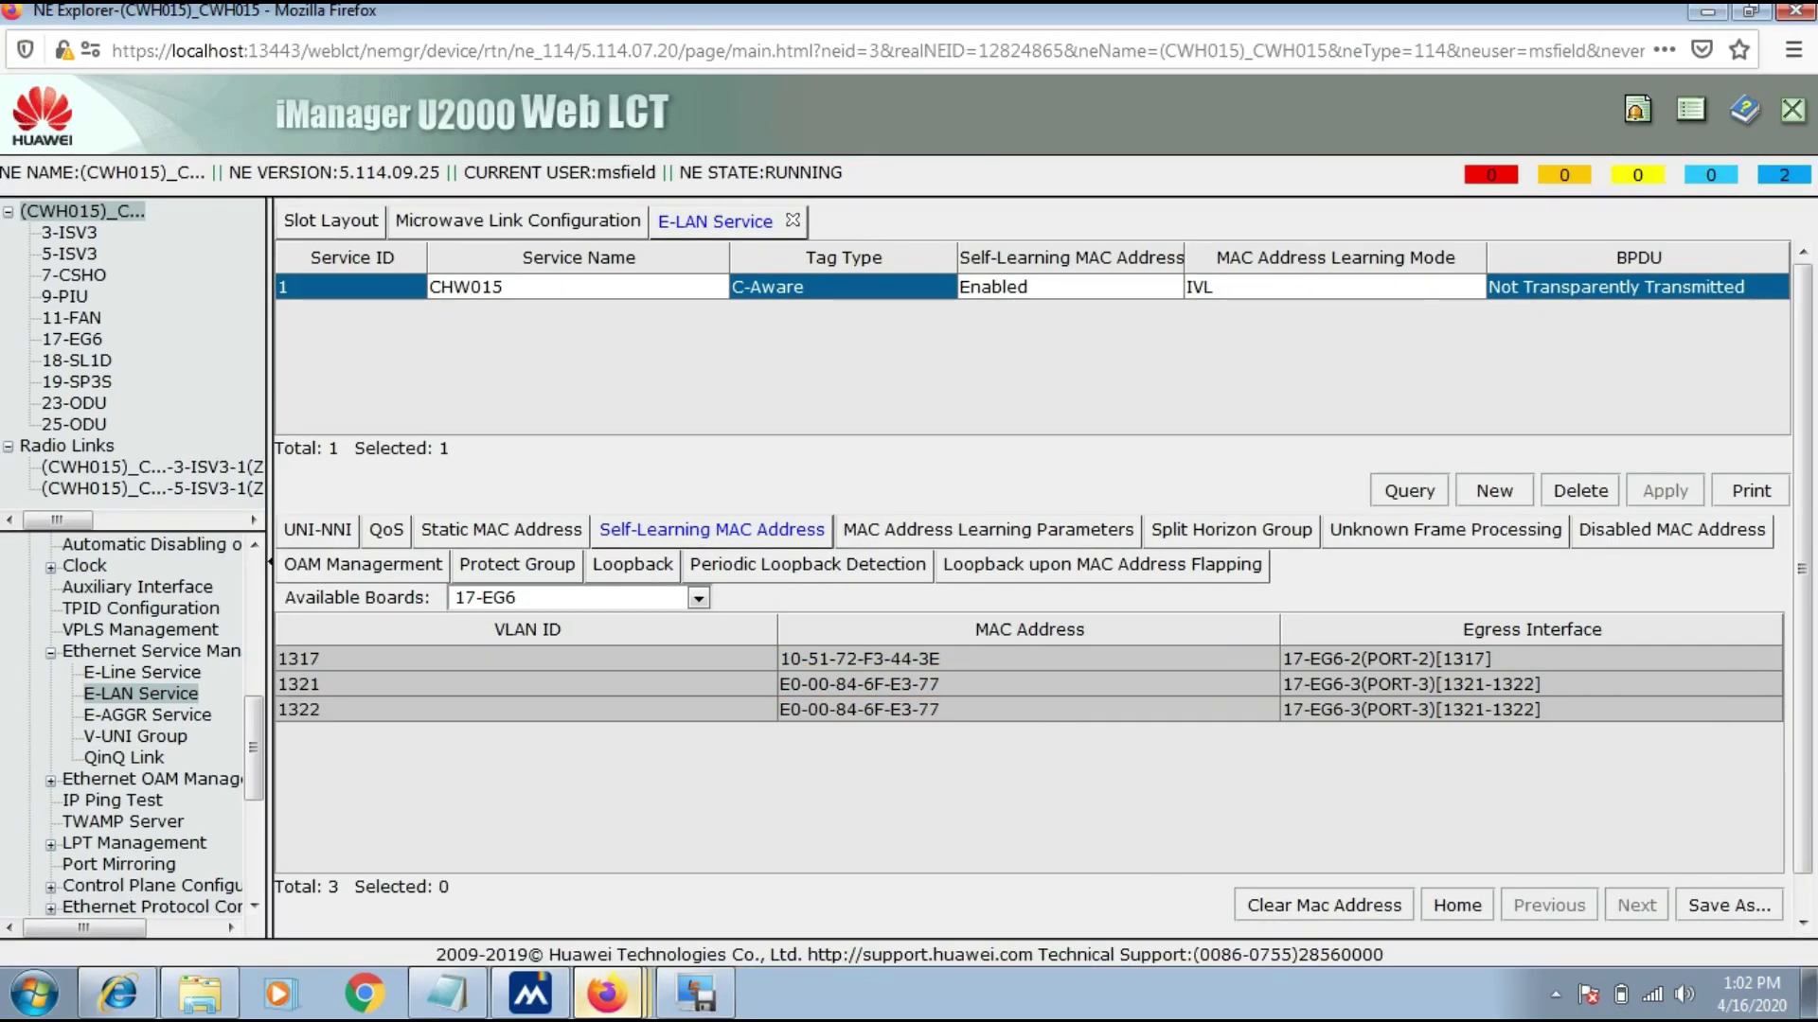
left_click(1293, 689)
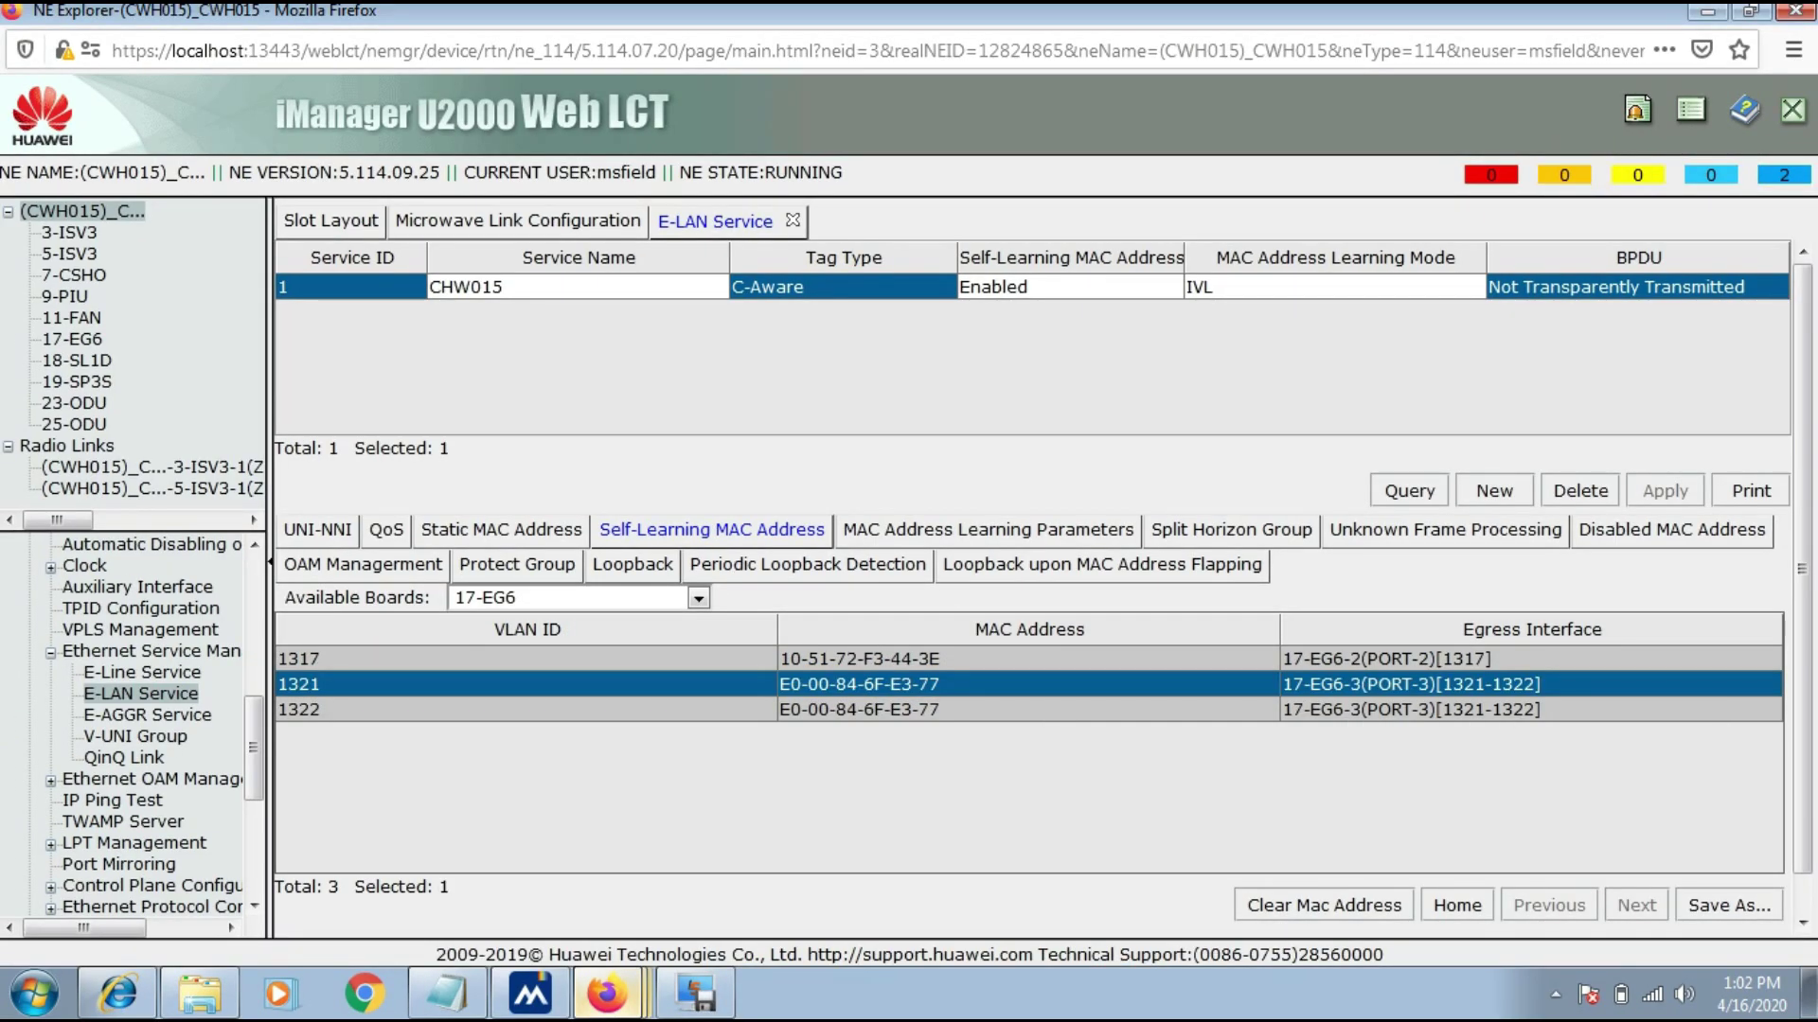
left_click(1306, 660)
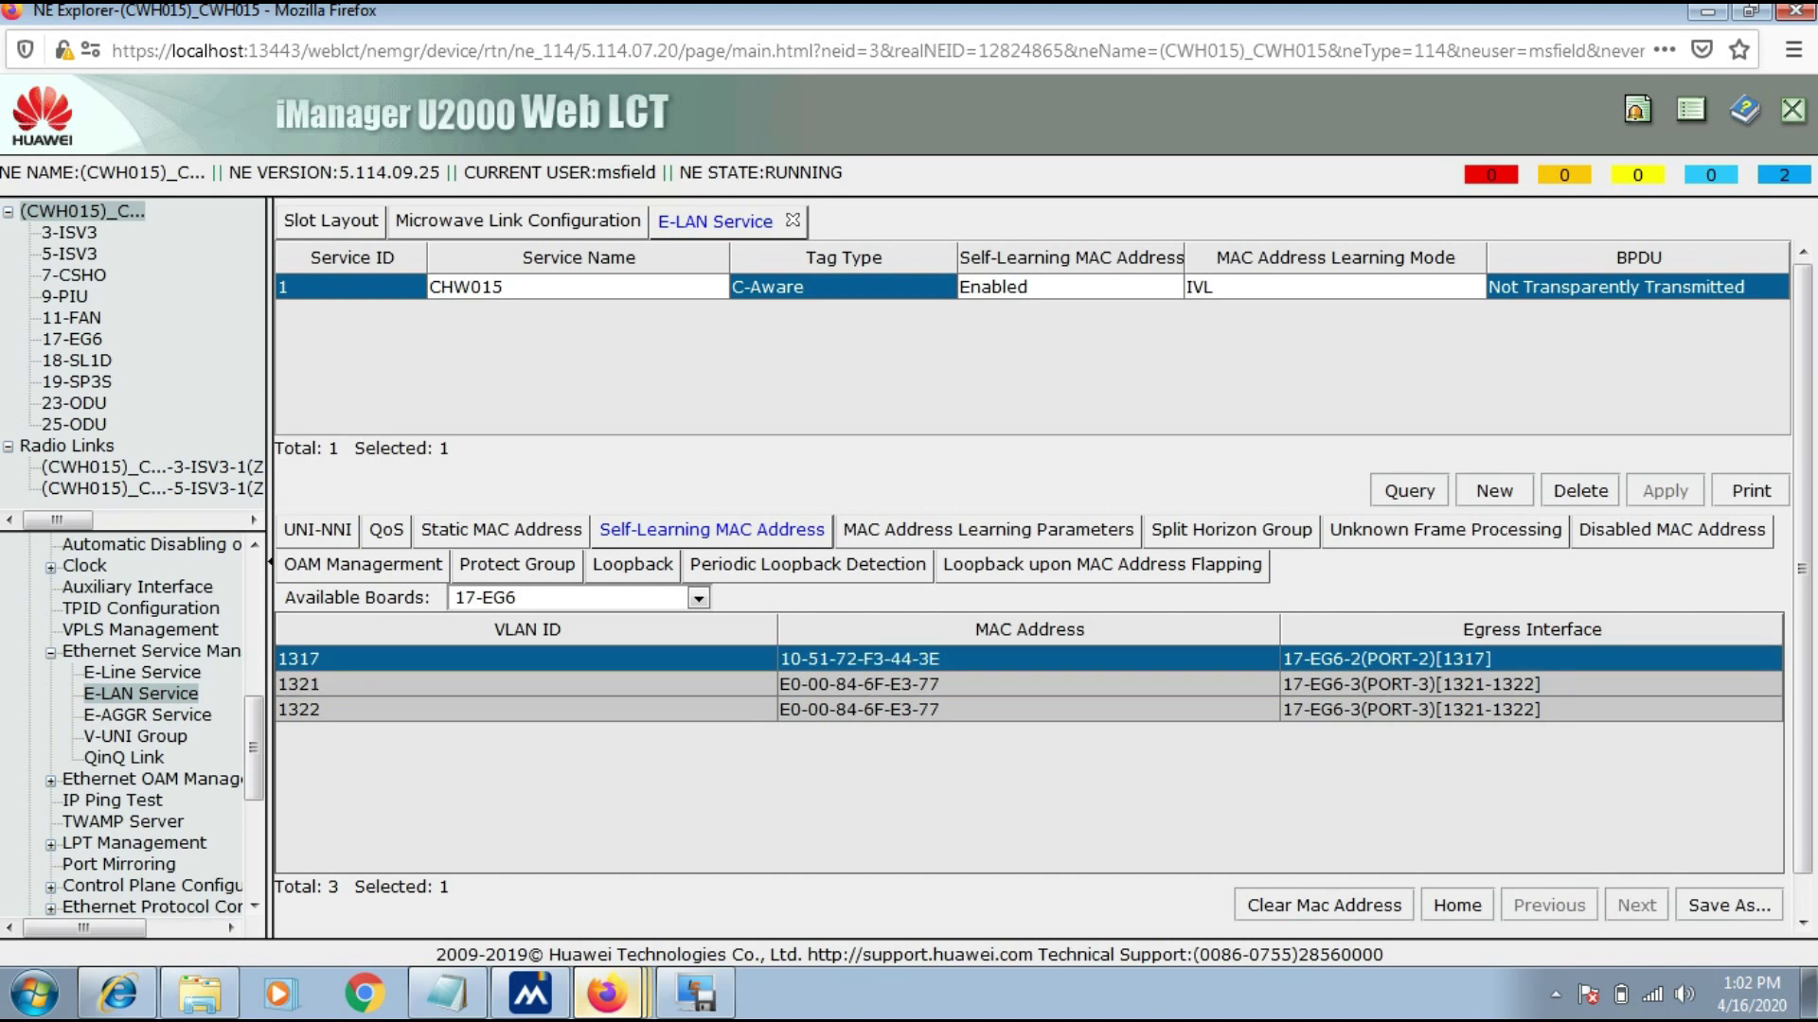
left_click(1306, 685)
left_click(1307, 710)
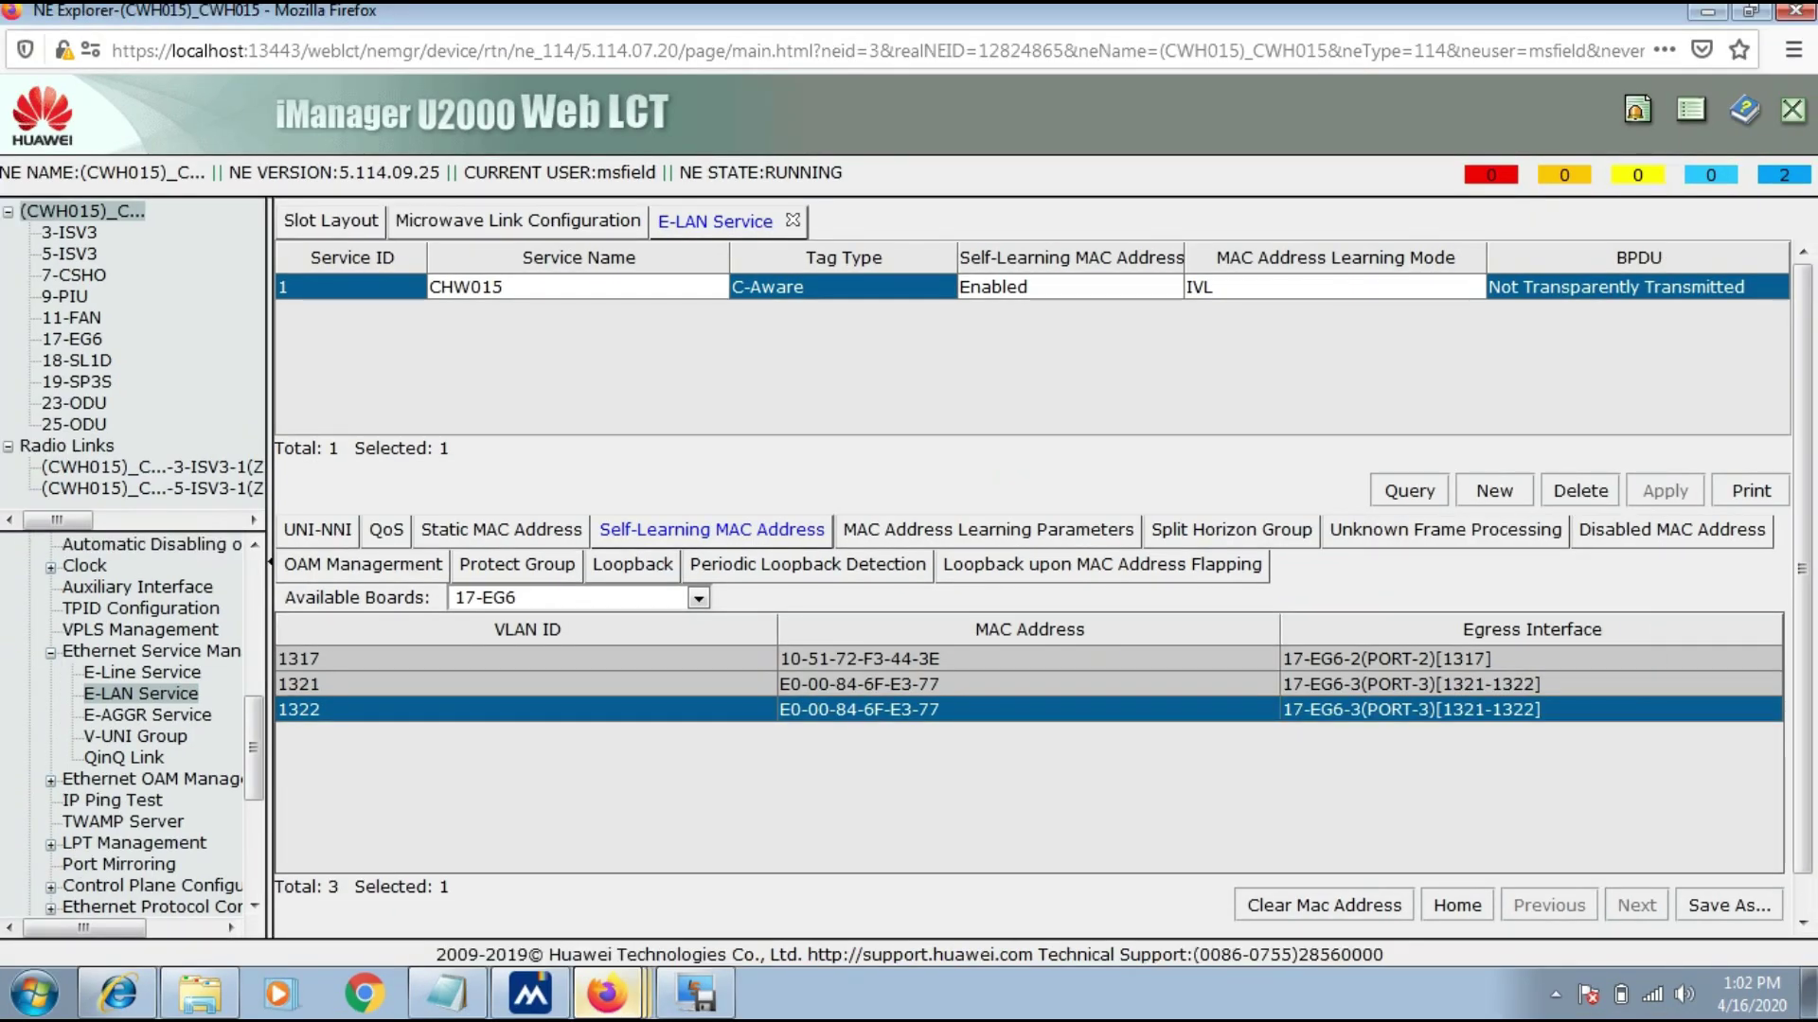
- Expand the interface management functions, open the Ethernet Interface page and check the status of port 17-EG6-2
scroll(142, 724, "up", 2)
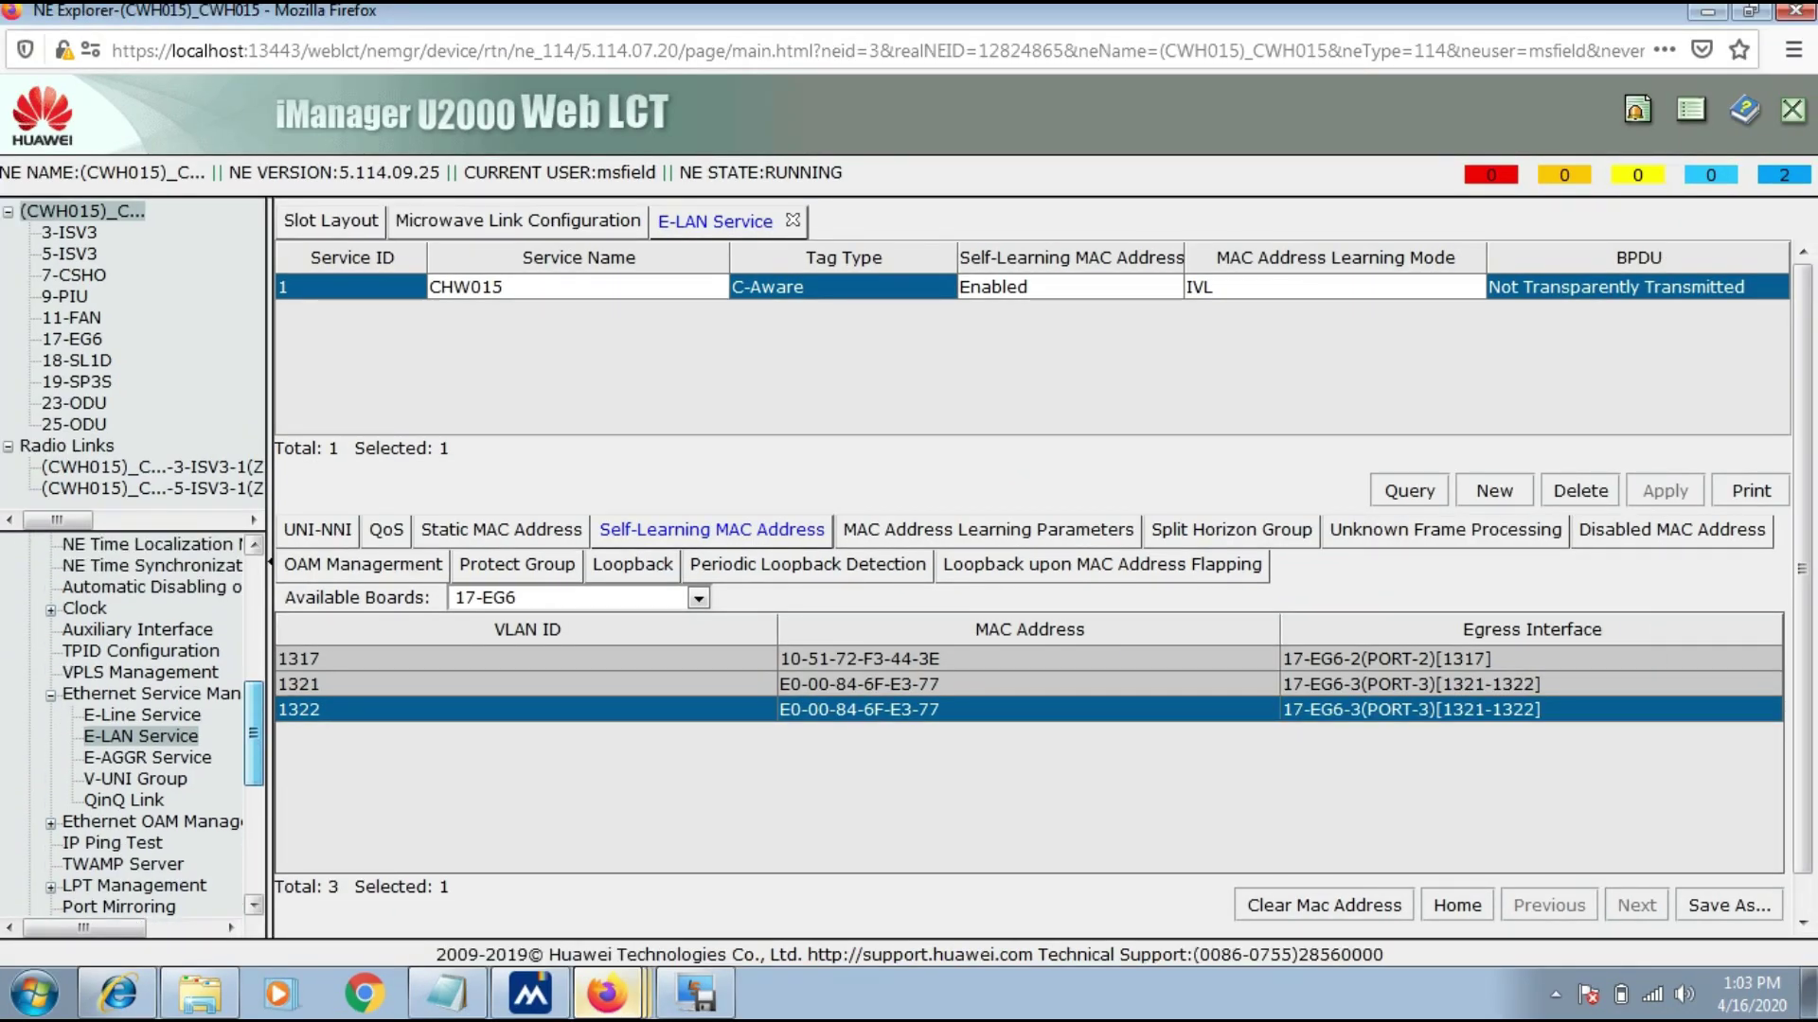
scroll(142, 724, "up", 3)
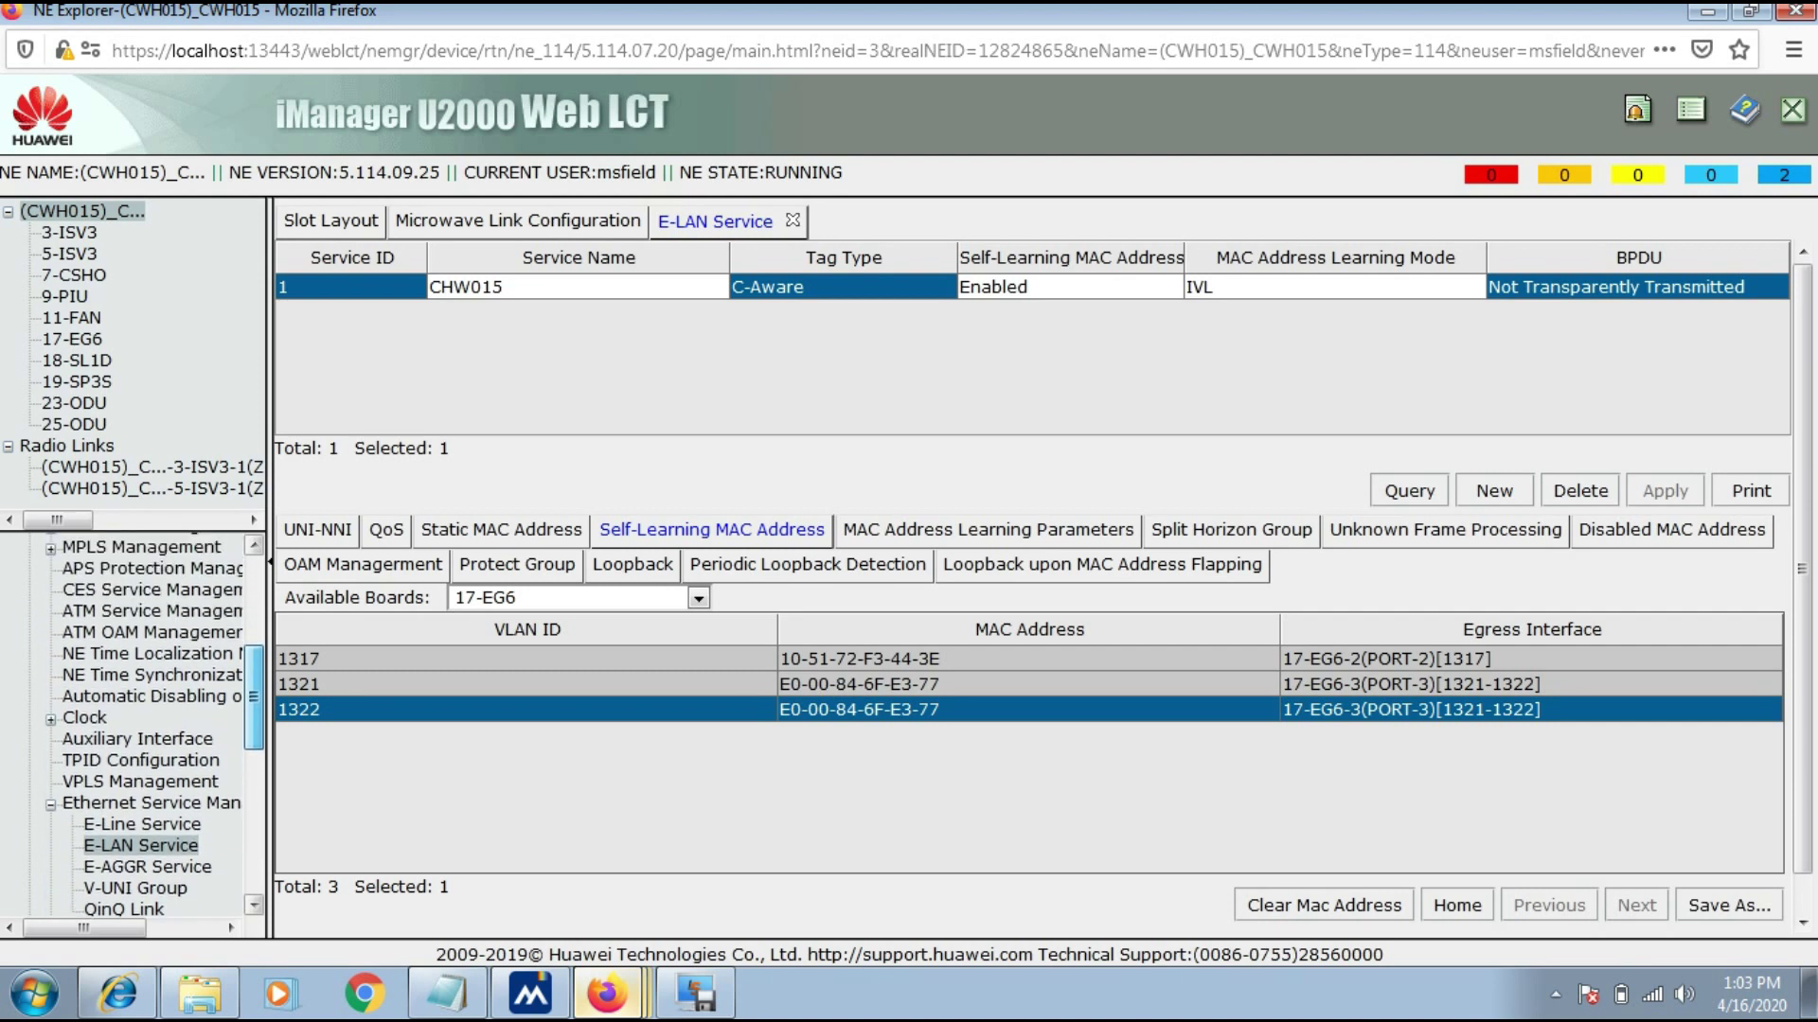
scroll(142, 724, "up", 1)
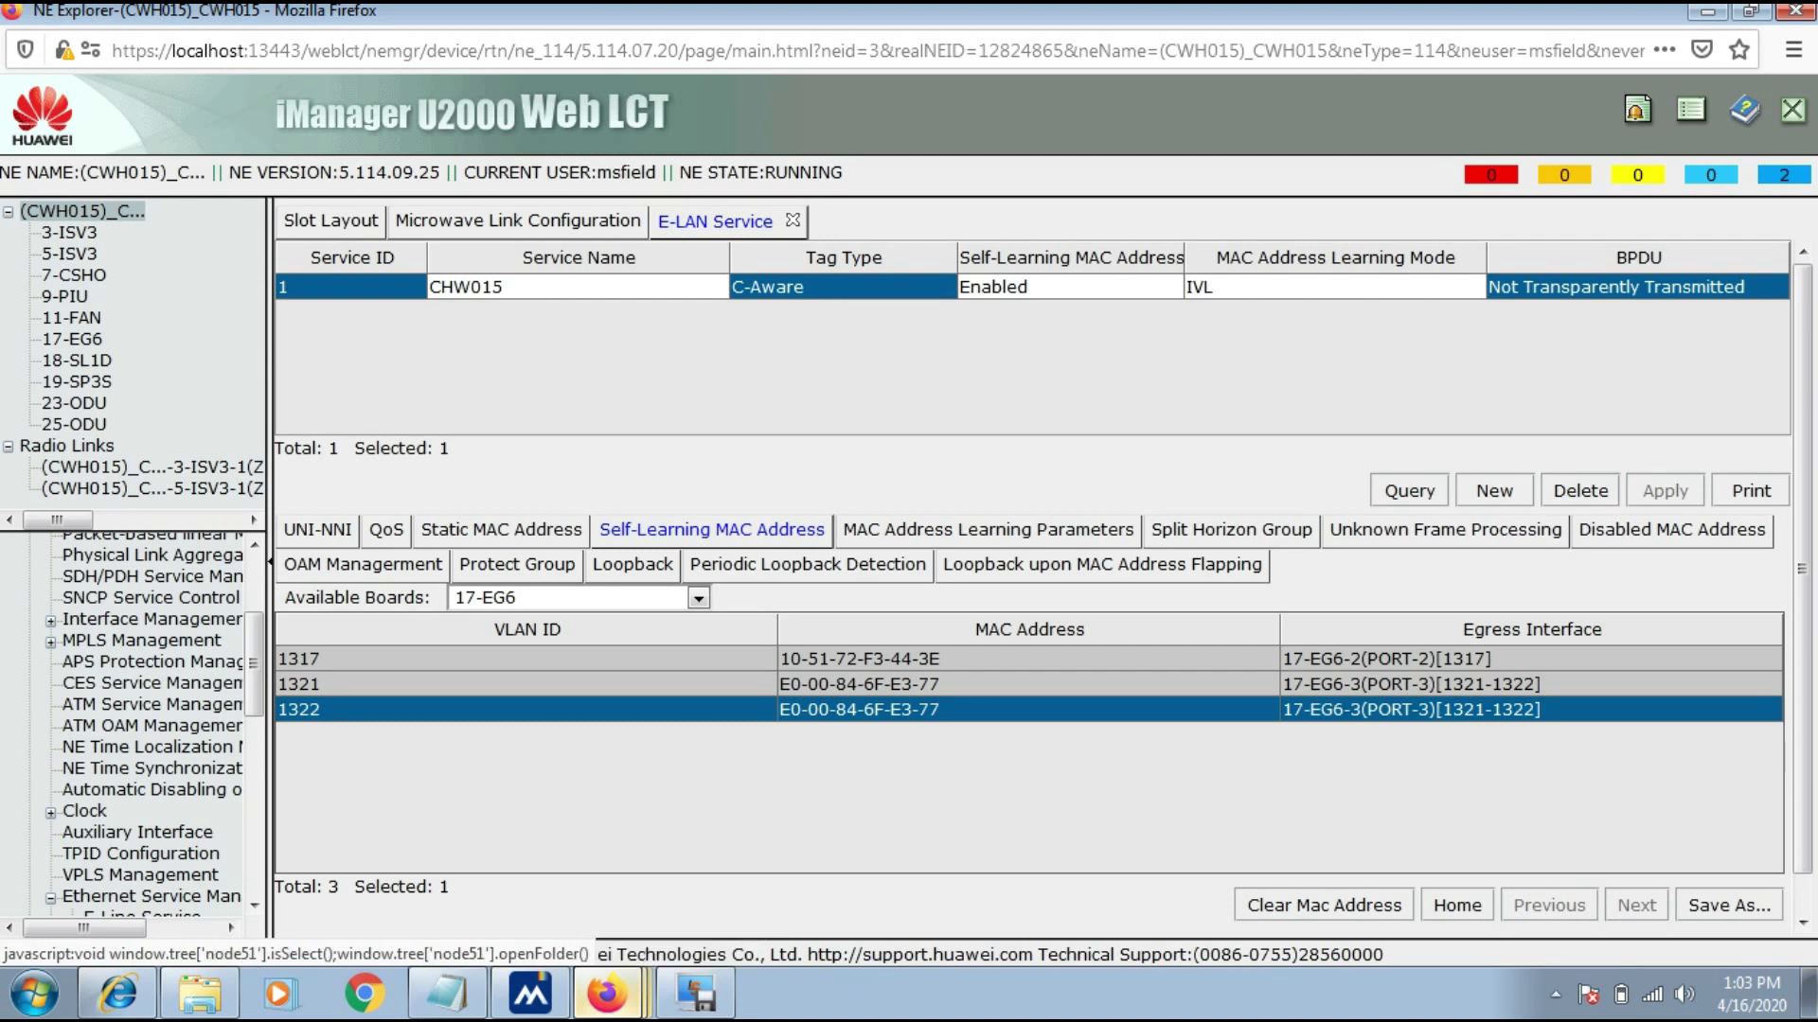
left_click(152, 619)
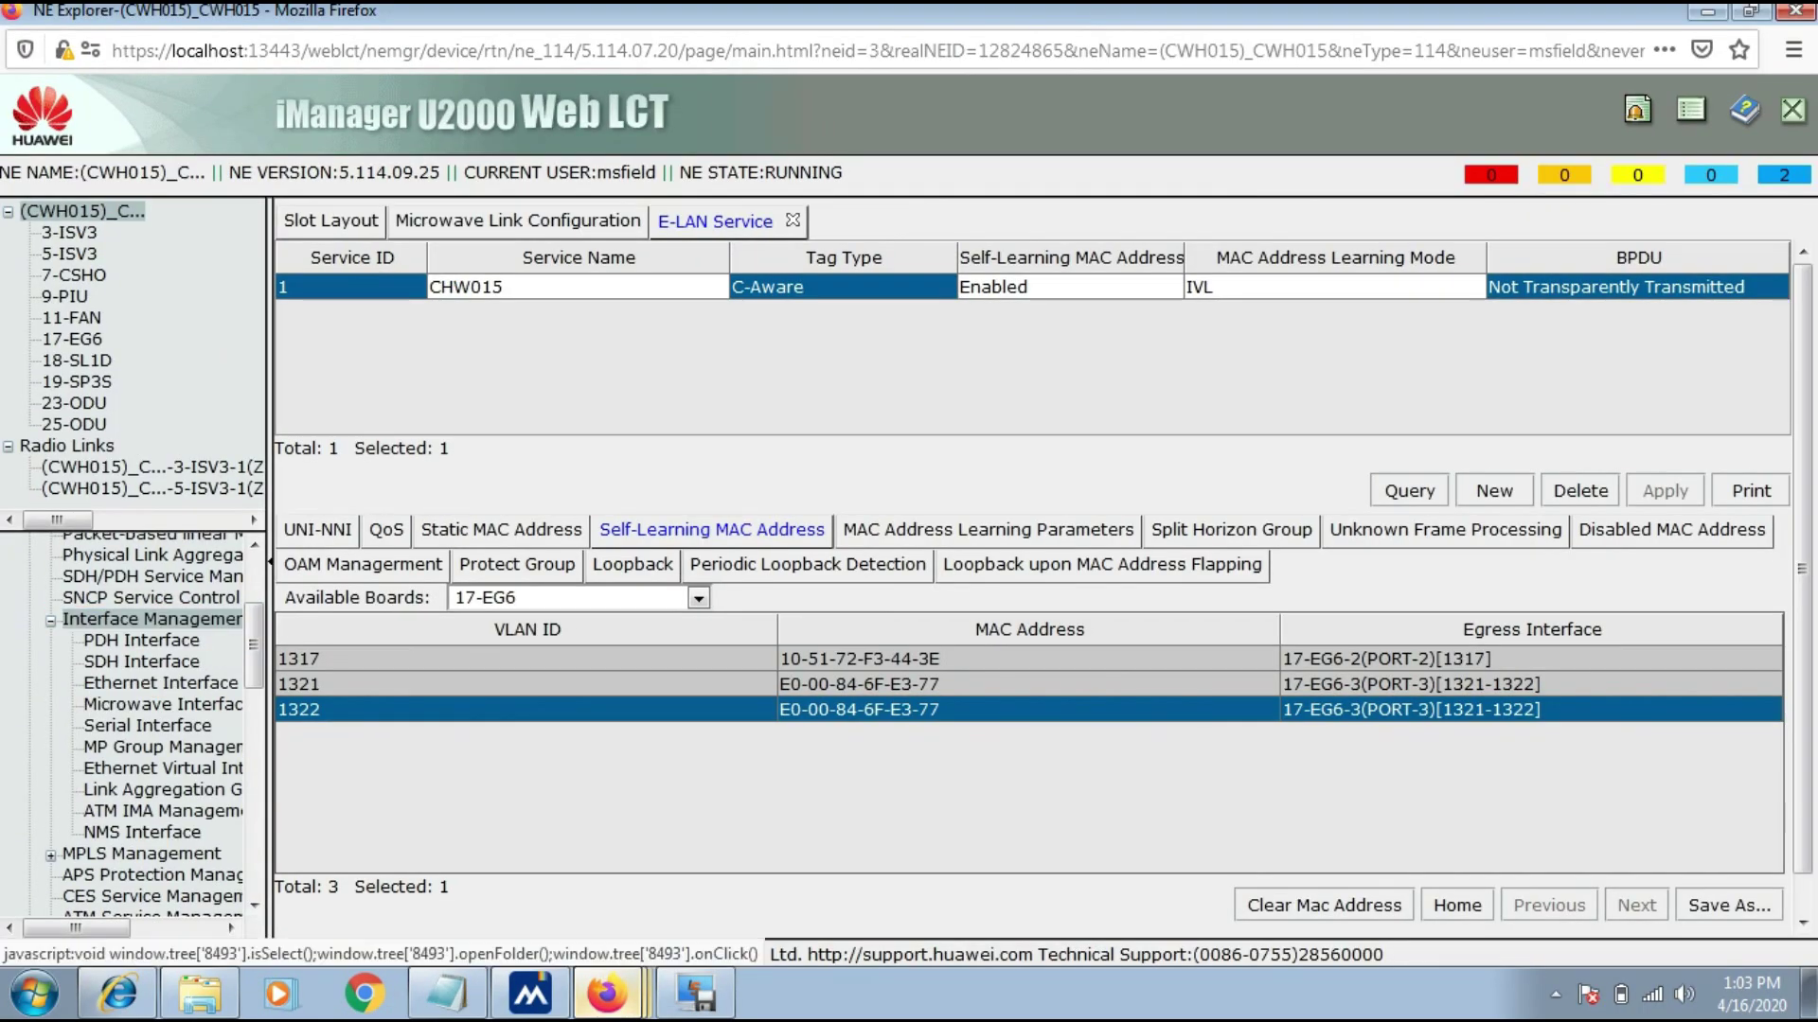
left_click(251, 748)
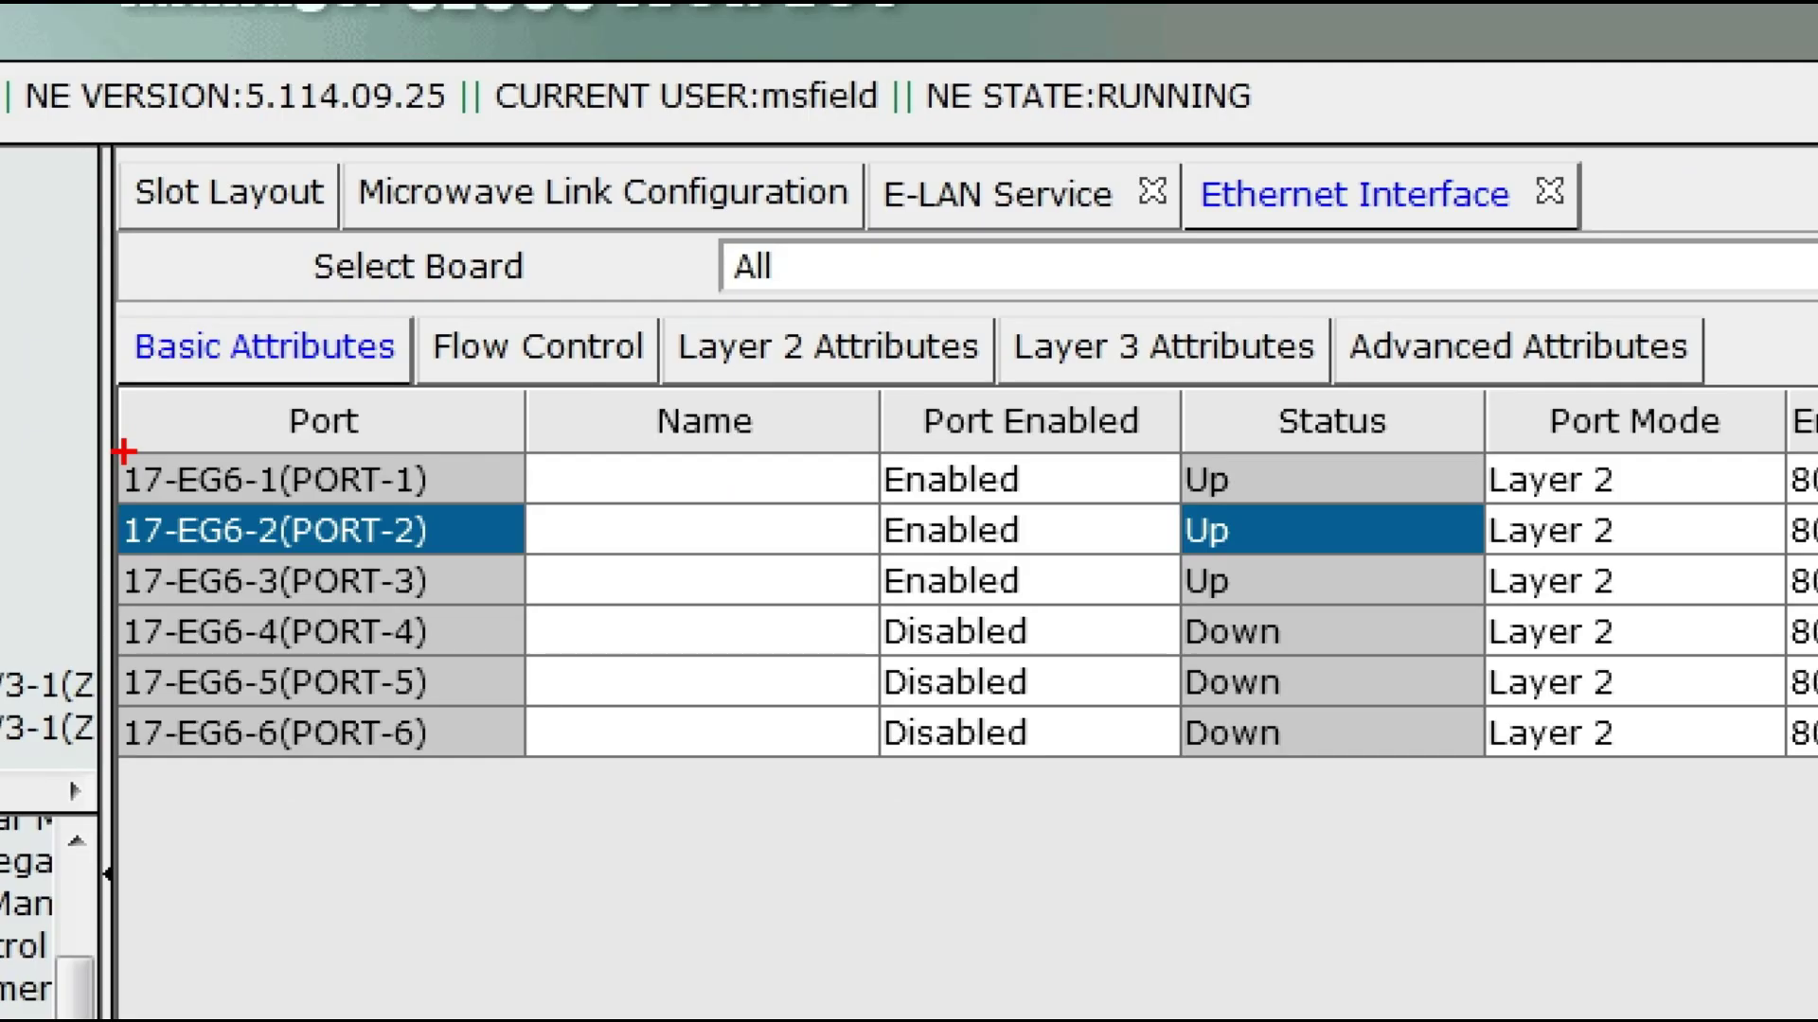
mouse_move(124, 453)
left_mouse_down()
mouse_move(408, 584)
mouse_move(960, 554)
left_mouse_up()
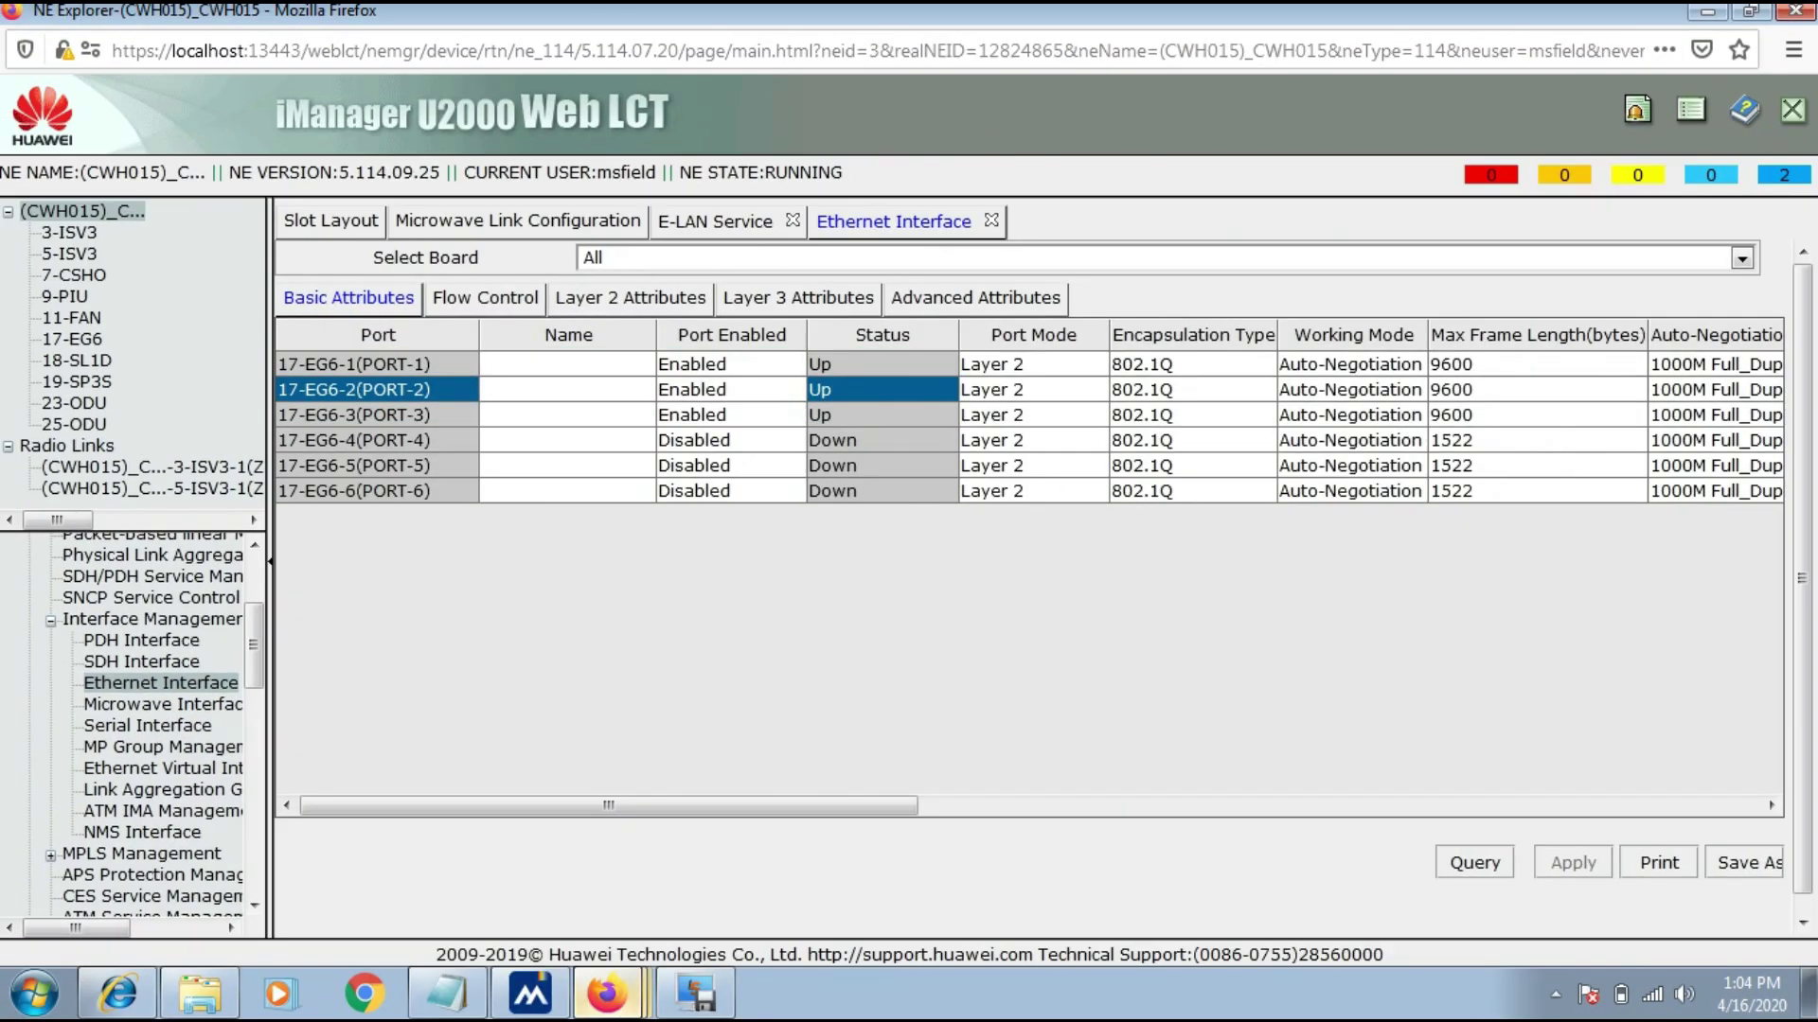
- Return to the E-LAN Service page under the Ethernet service management functions
scroll(142, 725, "down", 6)
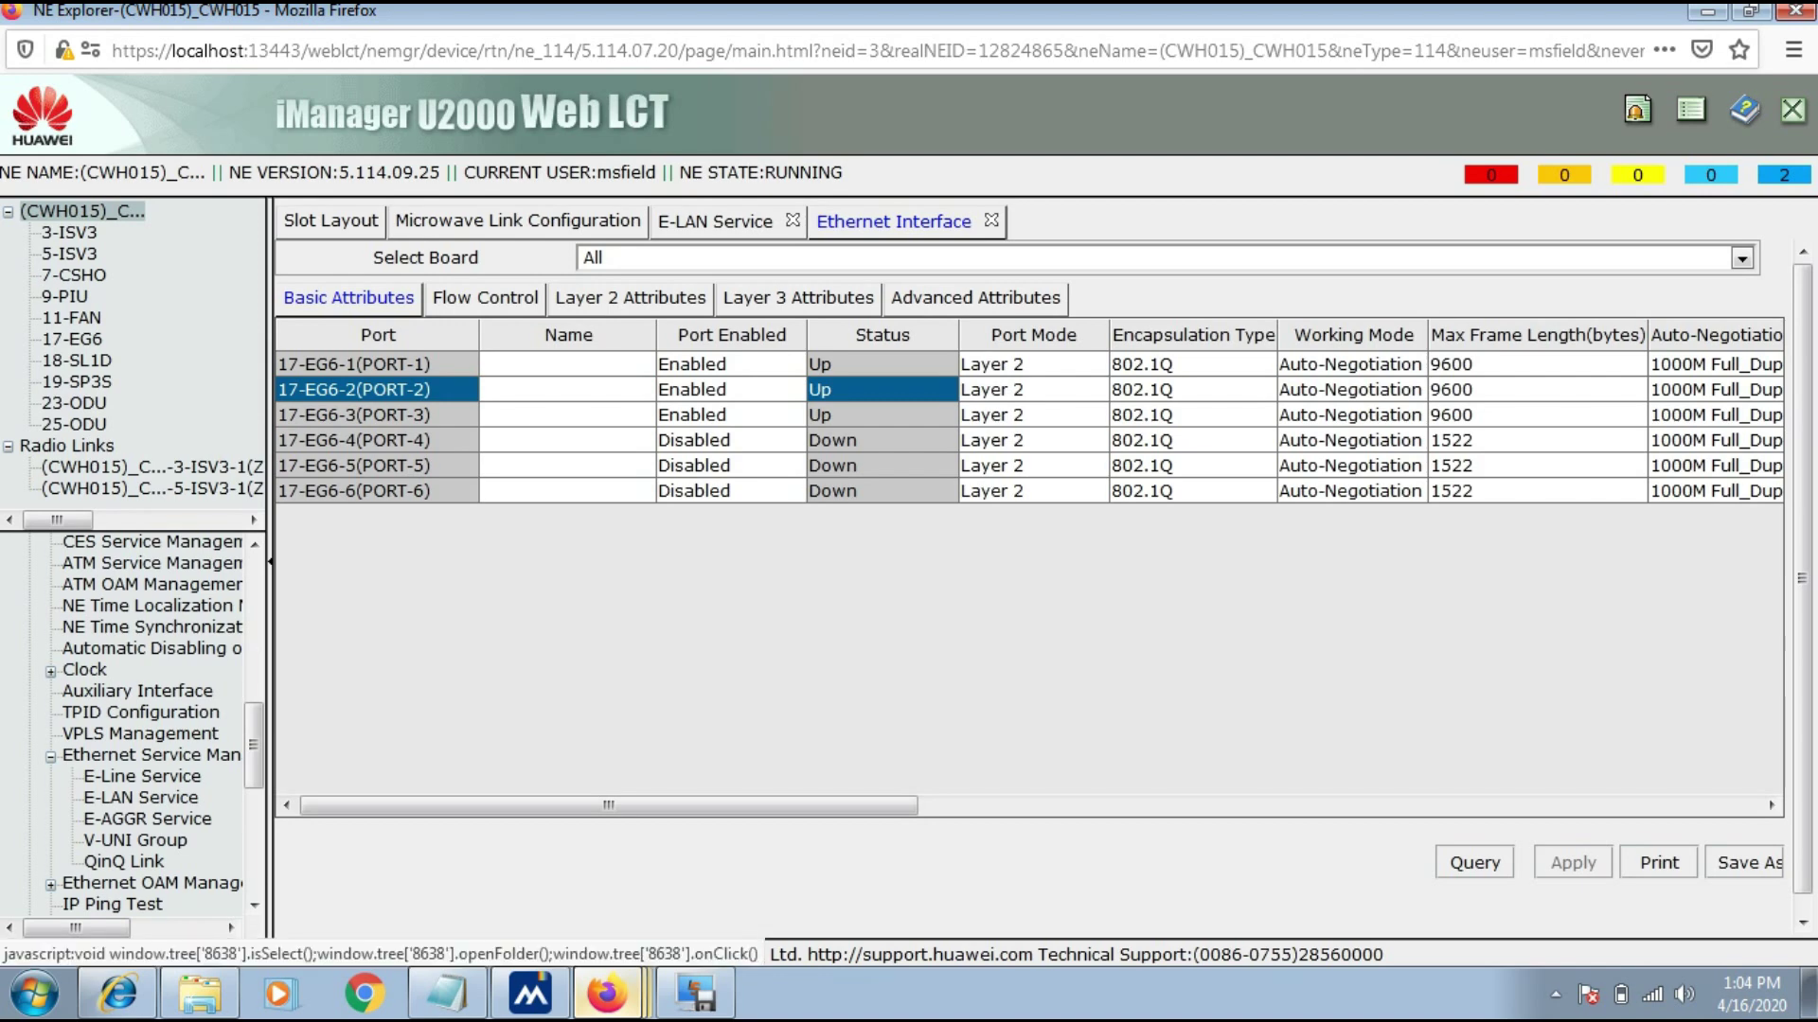
left_click(141, 798)
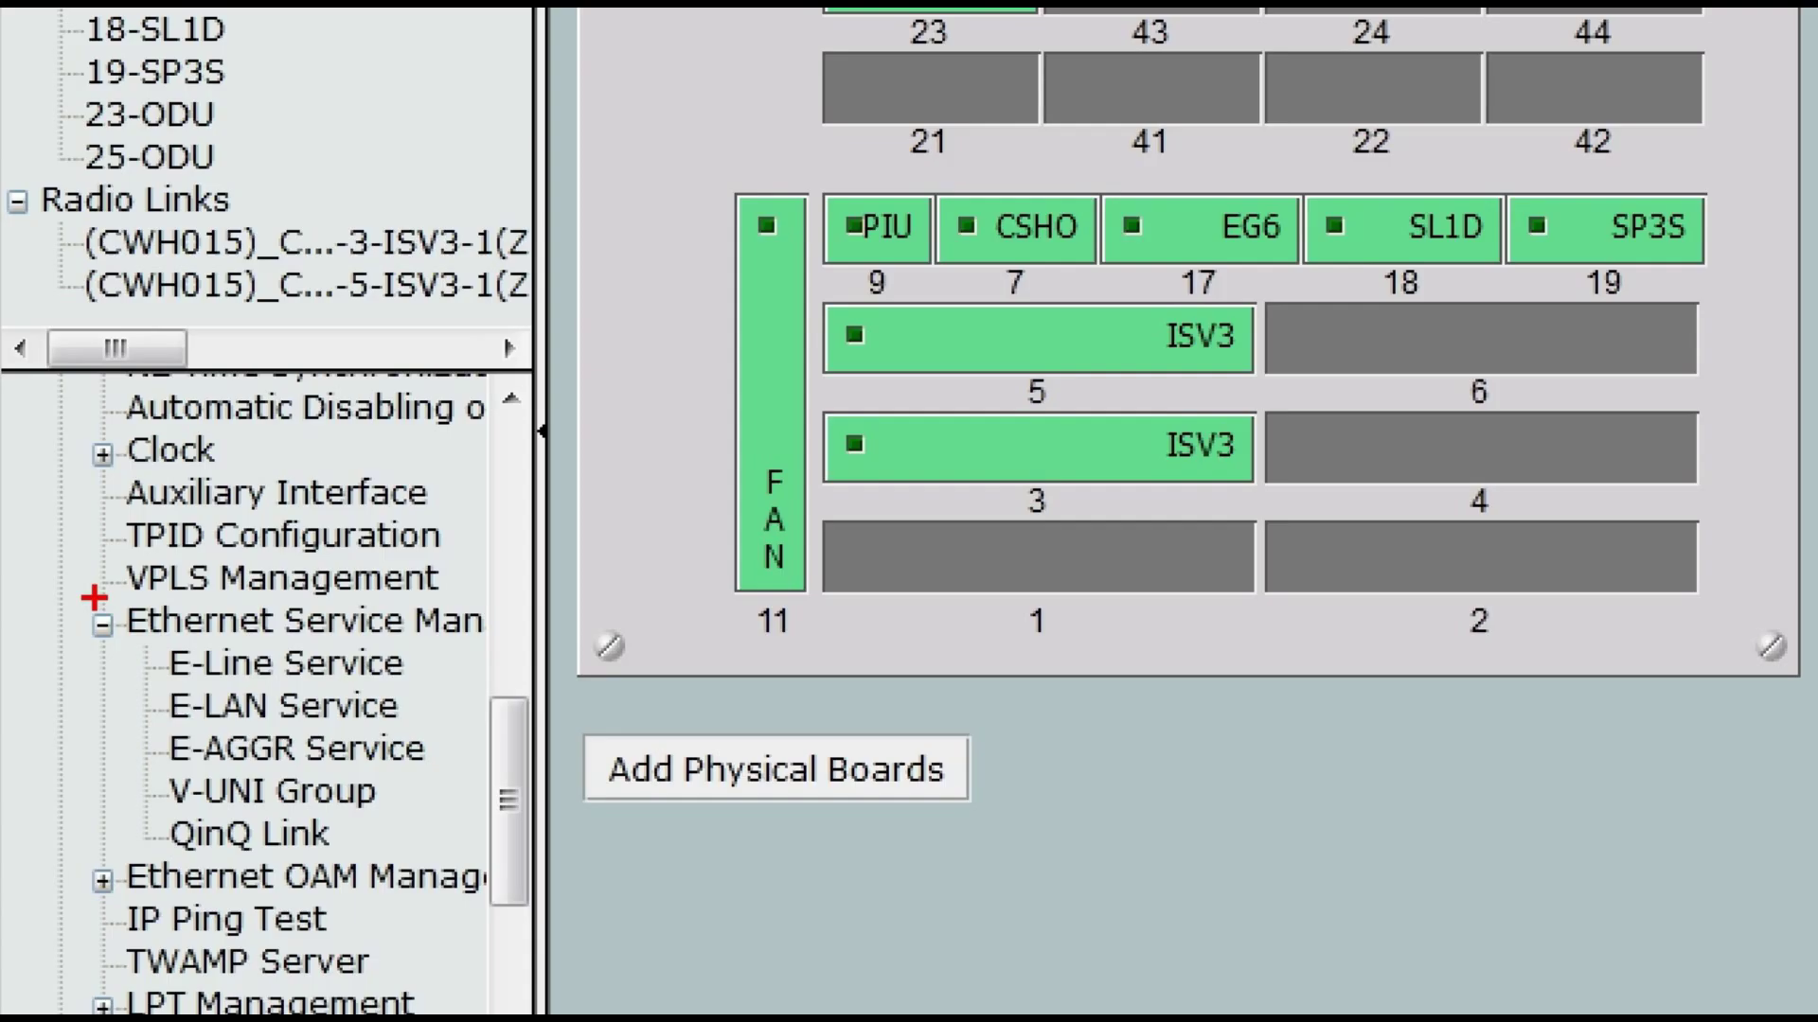
mouse_move(93, 597)
left_mouse_down()
mouse_move(244, 656)
mouse_move(503, 650)
left_mouse_up()
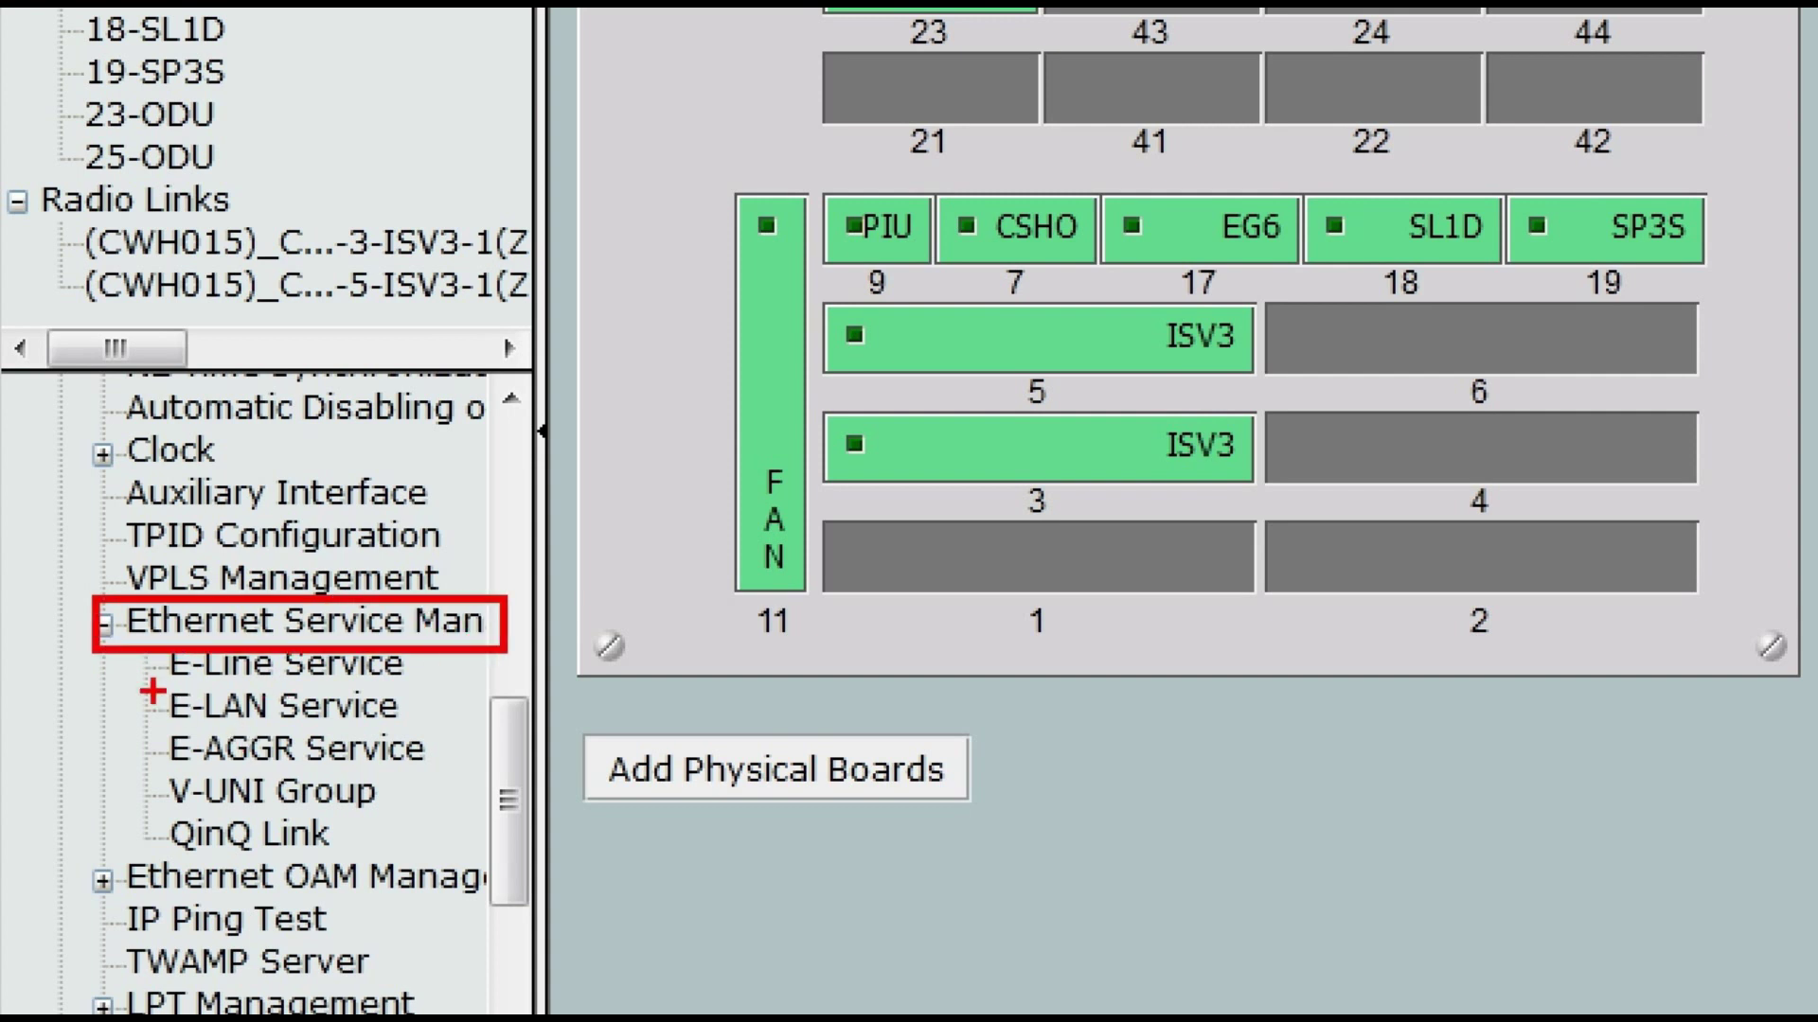
mouse_move(125, 690)
left_mouse_down()
mouse_move(190, 727)
mouse_move(423, 728)
left_mouse_up()
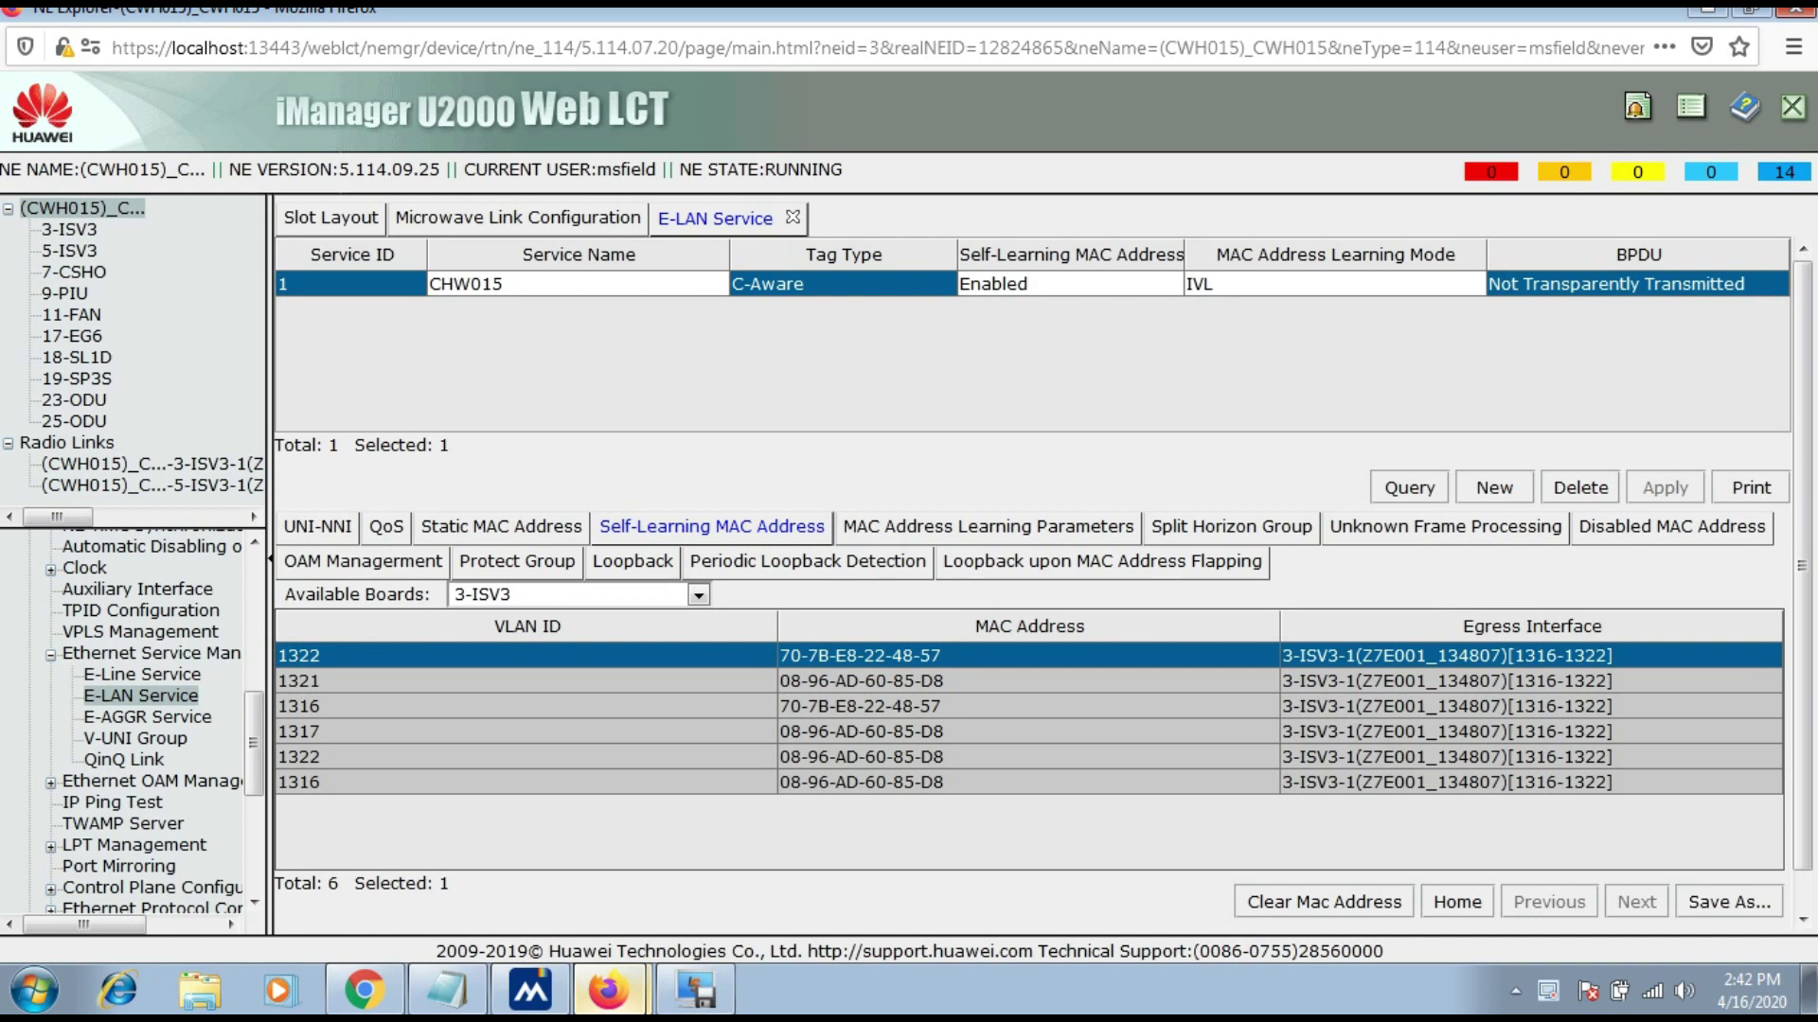
- Show the E-LAN service's UNI-NNI ports, widen the Port column, and review the VLANs assigned to each port, including 3-ISV3-1
left_click(317, 527)
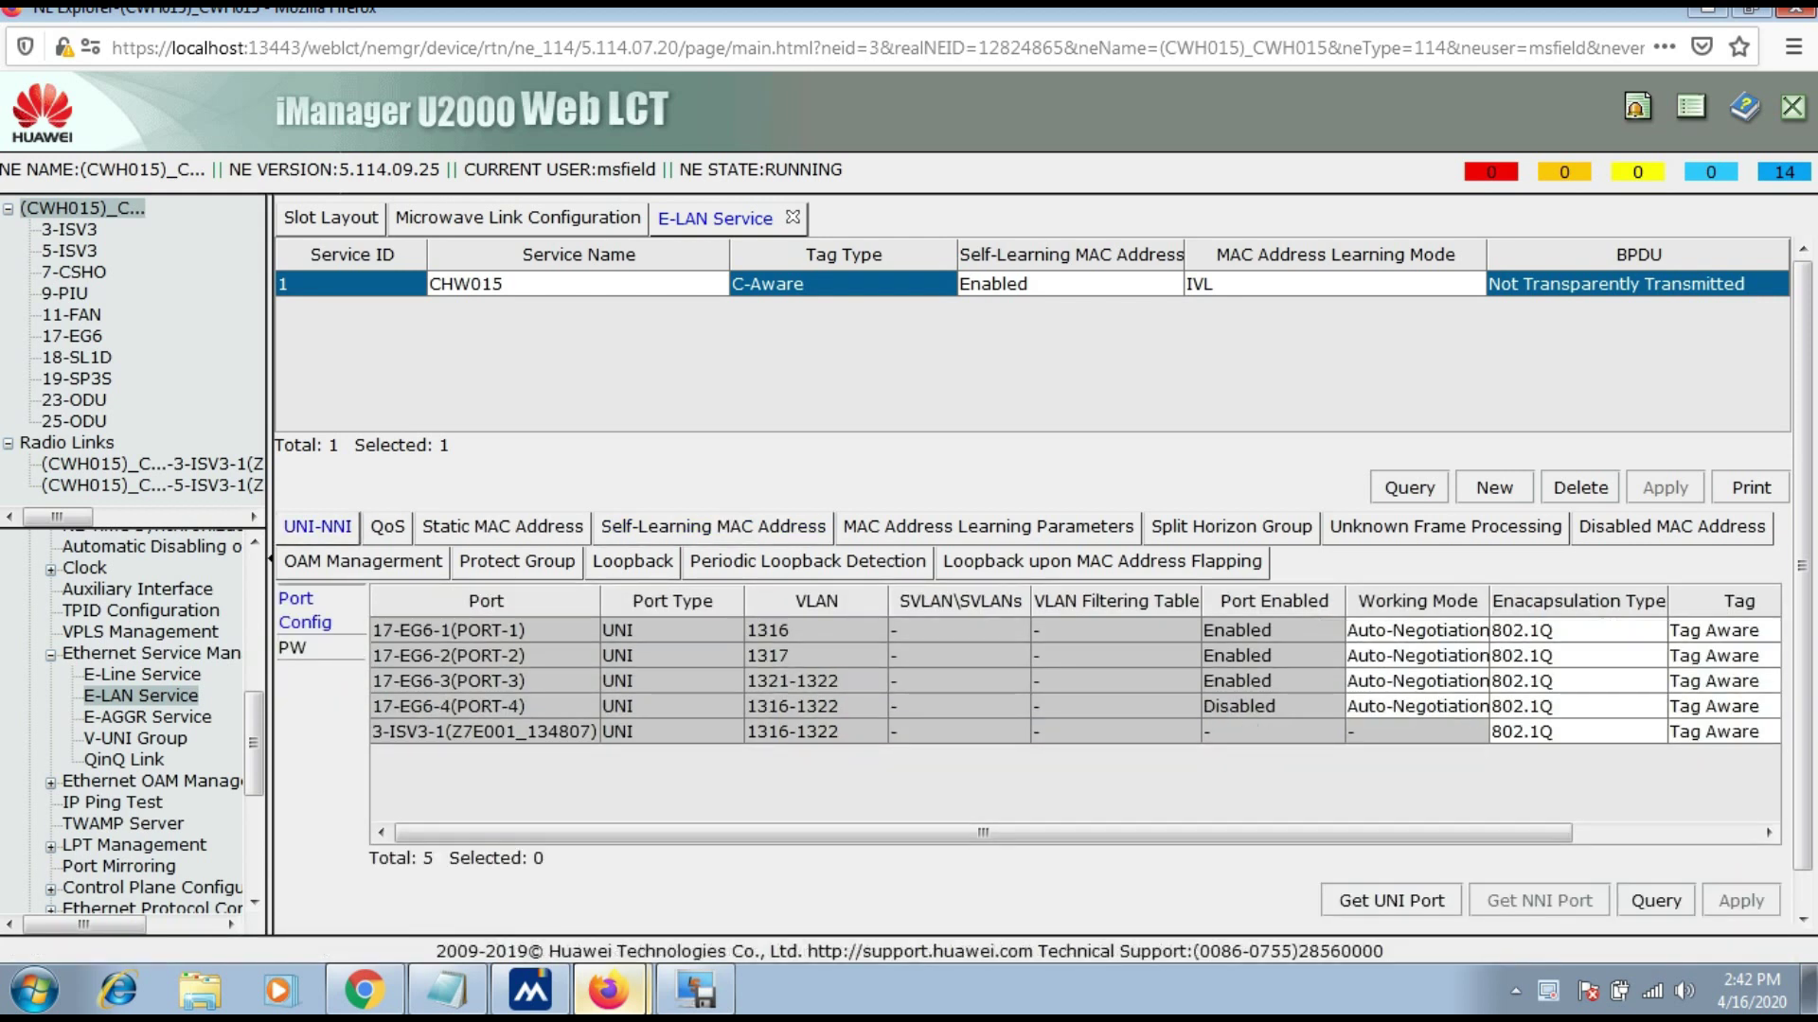
left_click_drag(600, 601, 633, 601)
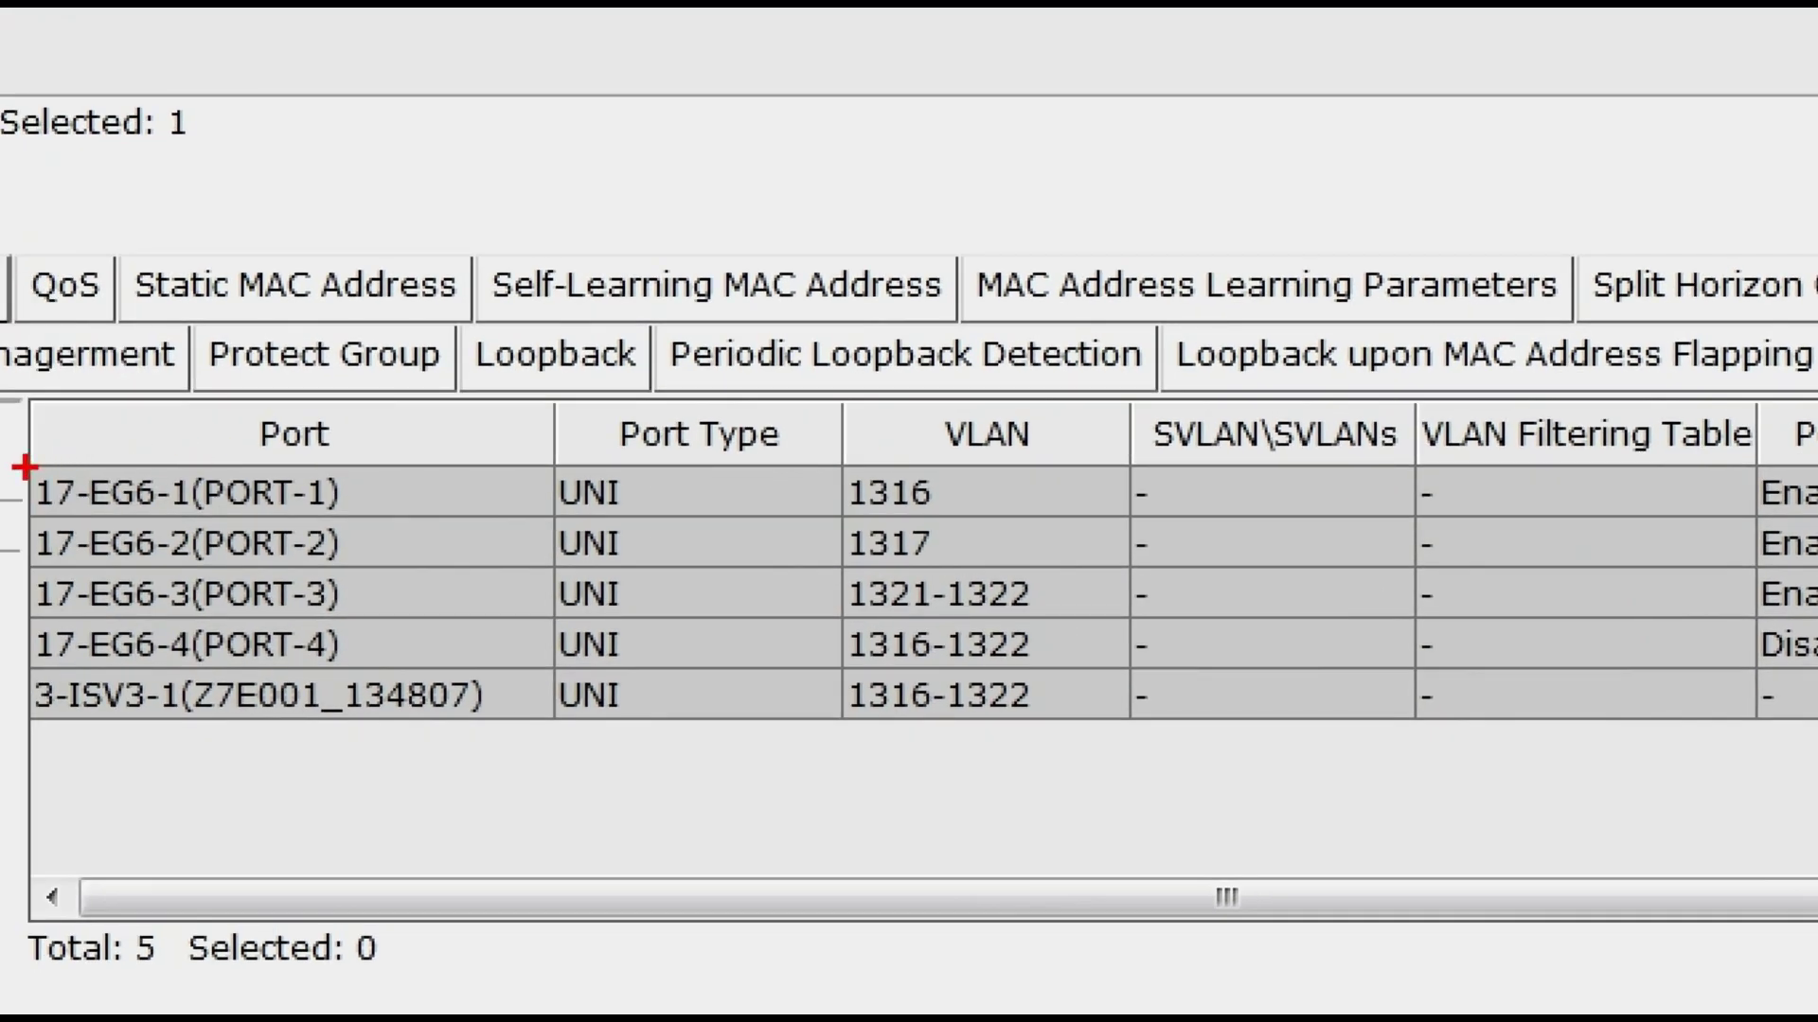
mouse_move(24, 401)
left_mouse_down()
mouse_move(771, 596)
mouse_move(1155, 773)
mouse_move(1146, 718)
left_mouse_up()
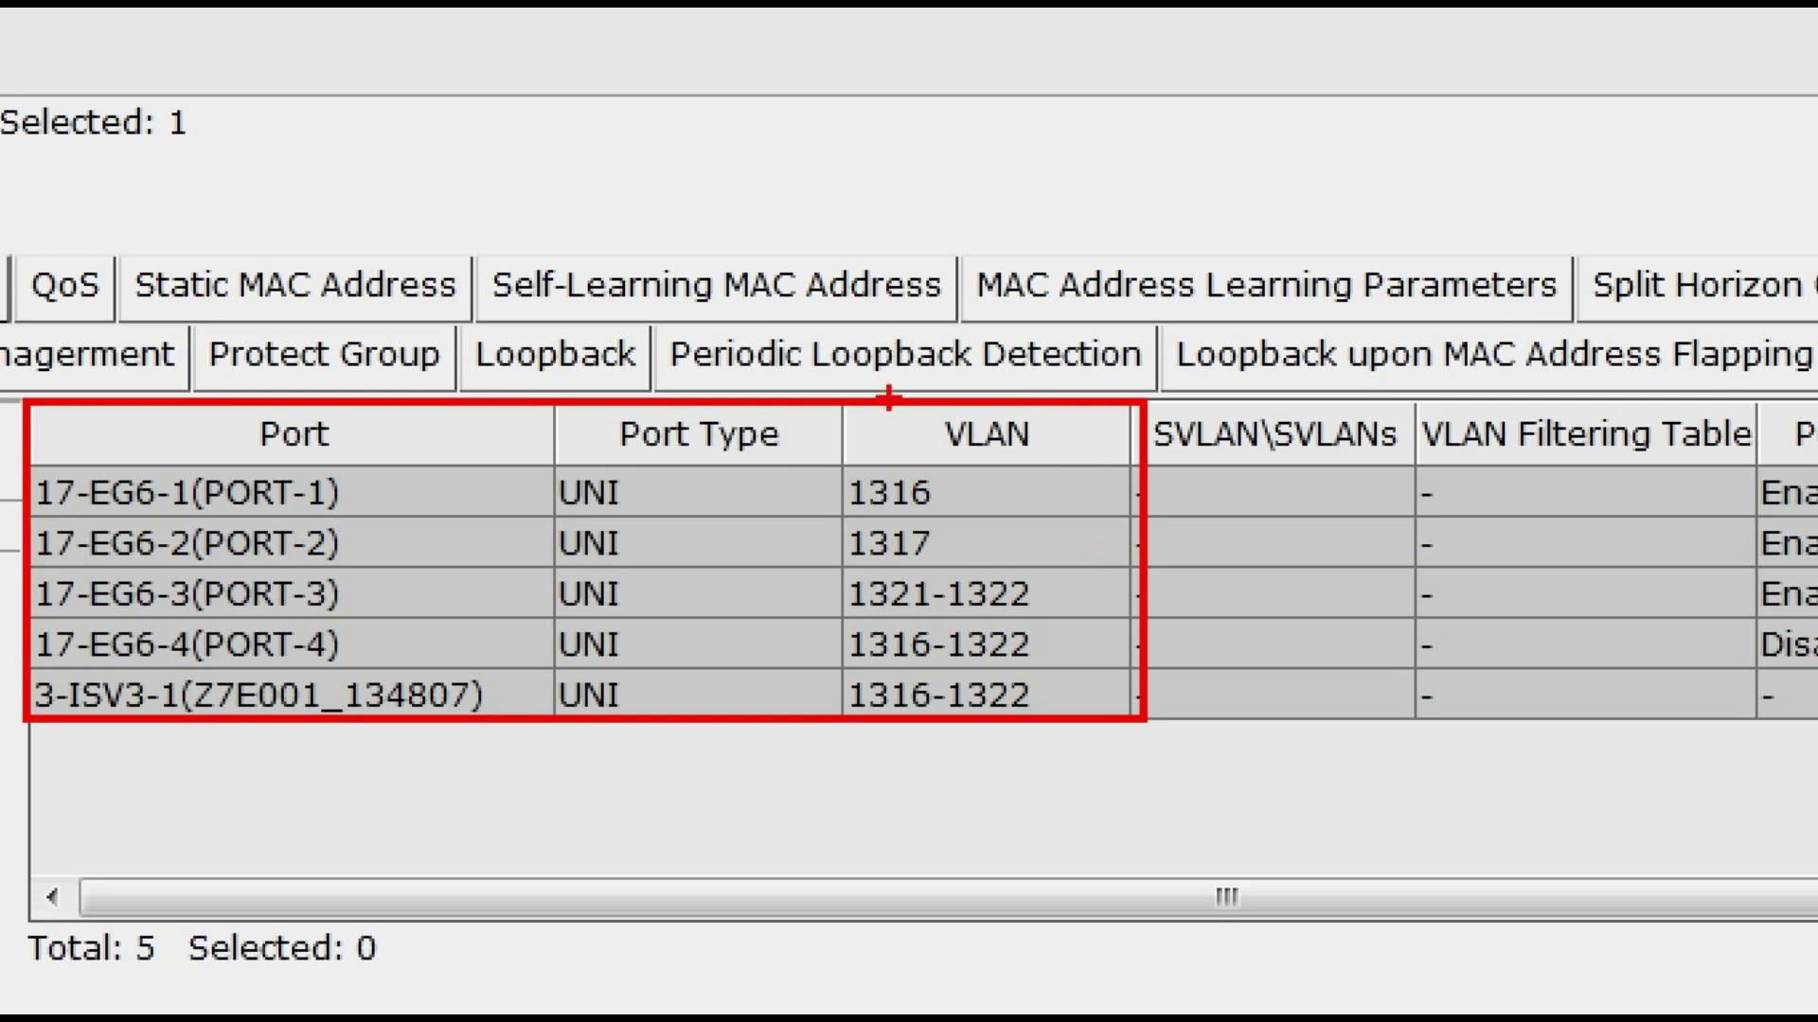
mouse_move(889, 405)
left_mouse_down()
mouse_move(899, 463)
mouse_move(1068, 463)
left_mouse_up()
mouse_move(219, 400)
left_mouse_down()
mouse_move(280, 455)
mouse_move(398, 460)
left_mouse_up()
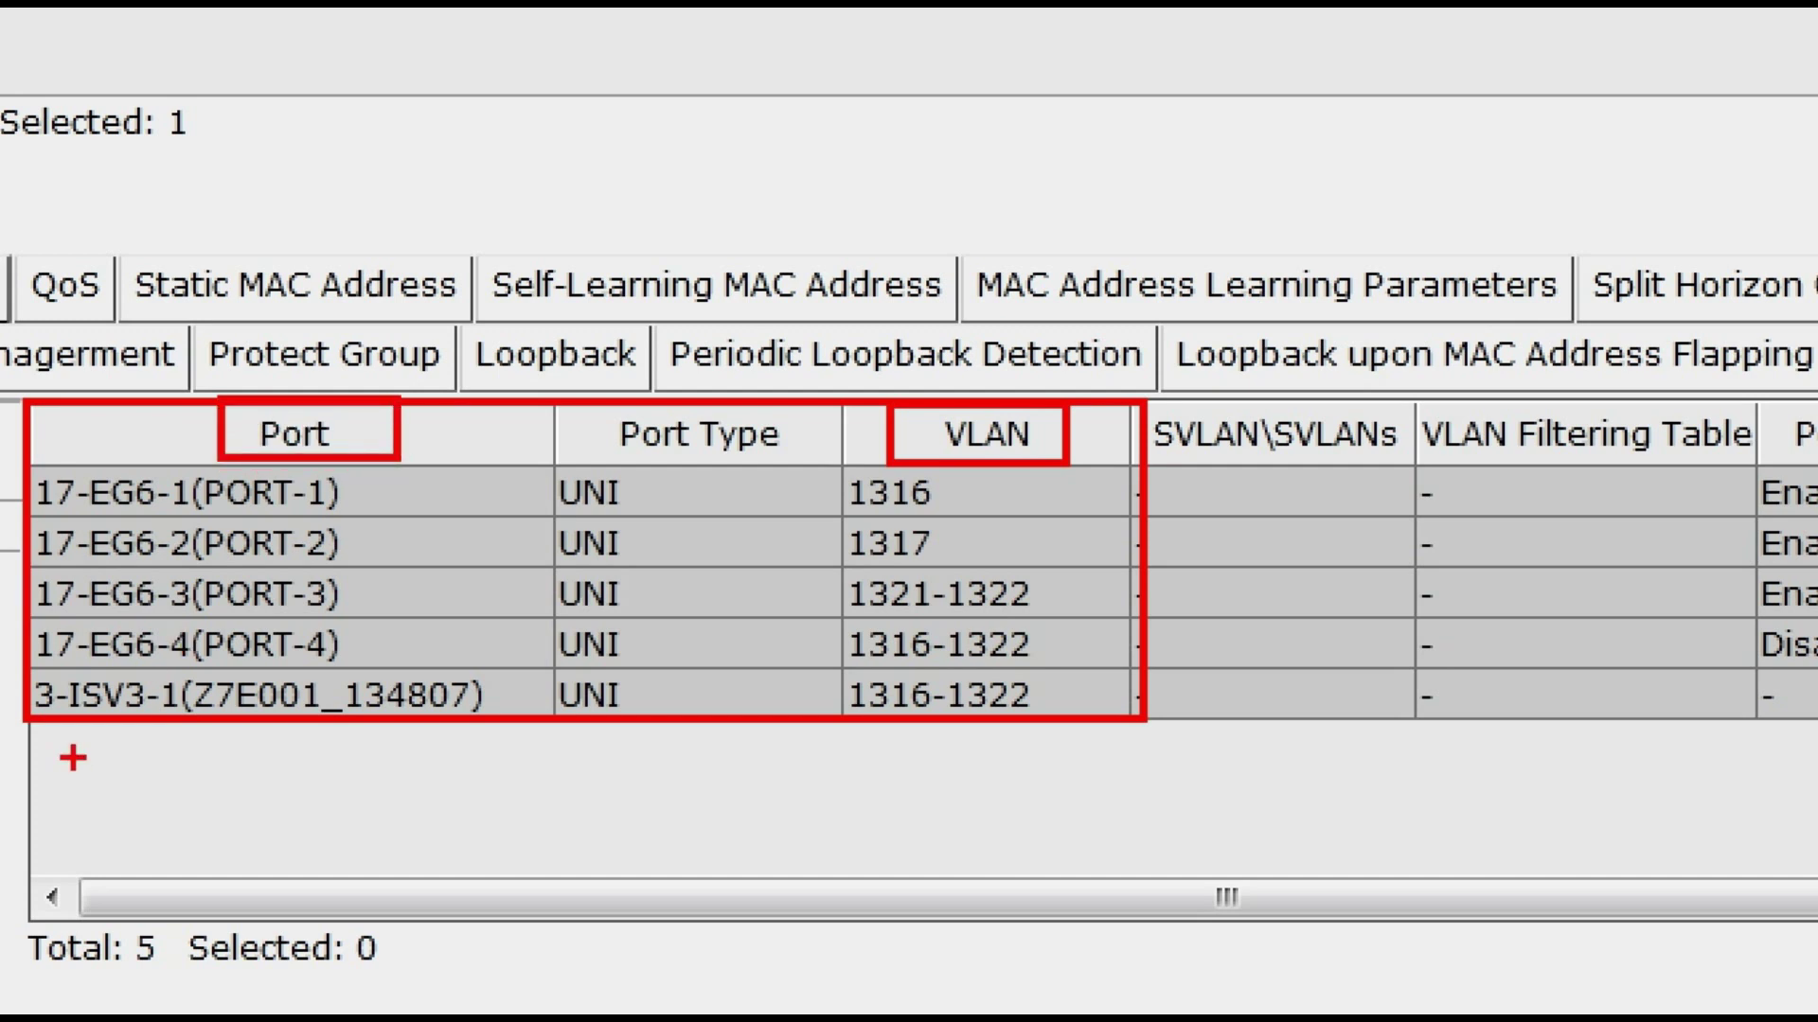
mouse_move(21, 667)
left_mouse_down()
mouse_move(269, 727)
mouse_move(486, 719)
mouse_move(722, 754)
mouse_move(1144, 721)
left_mouse_up()
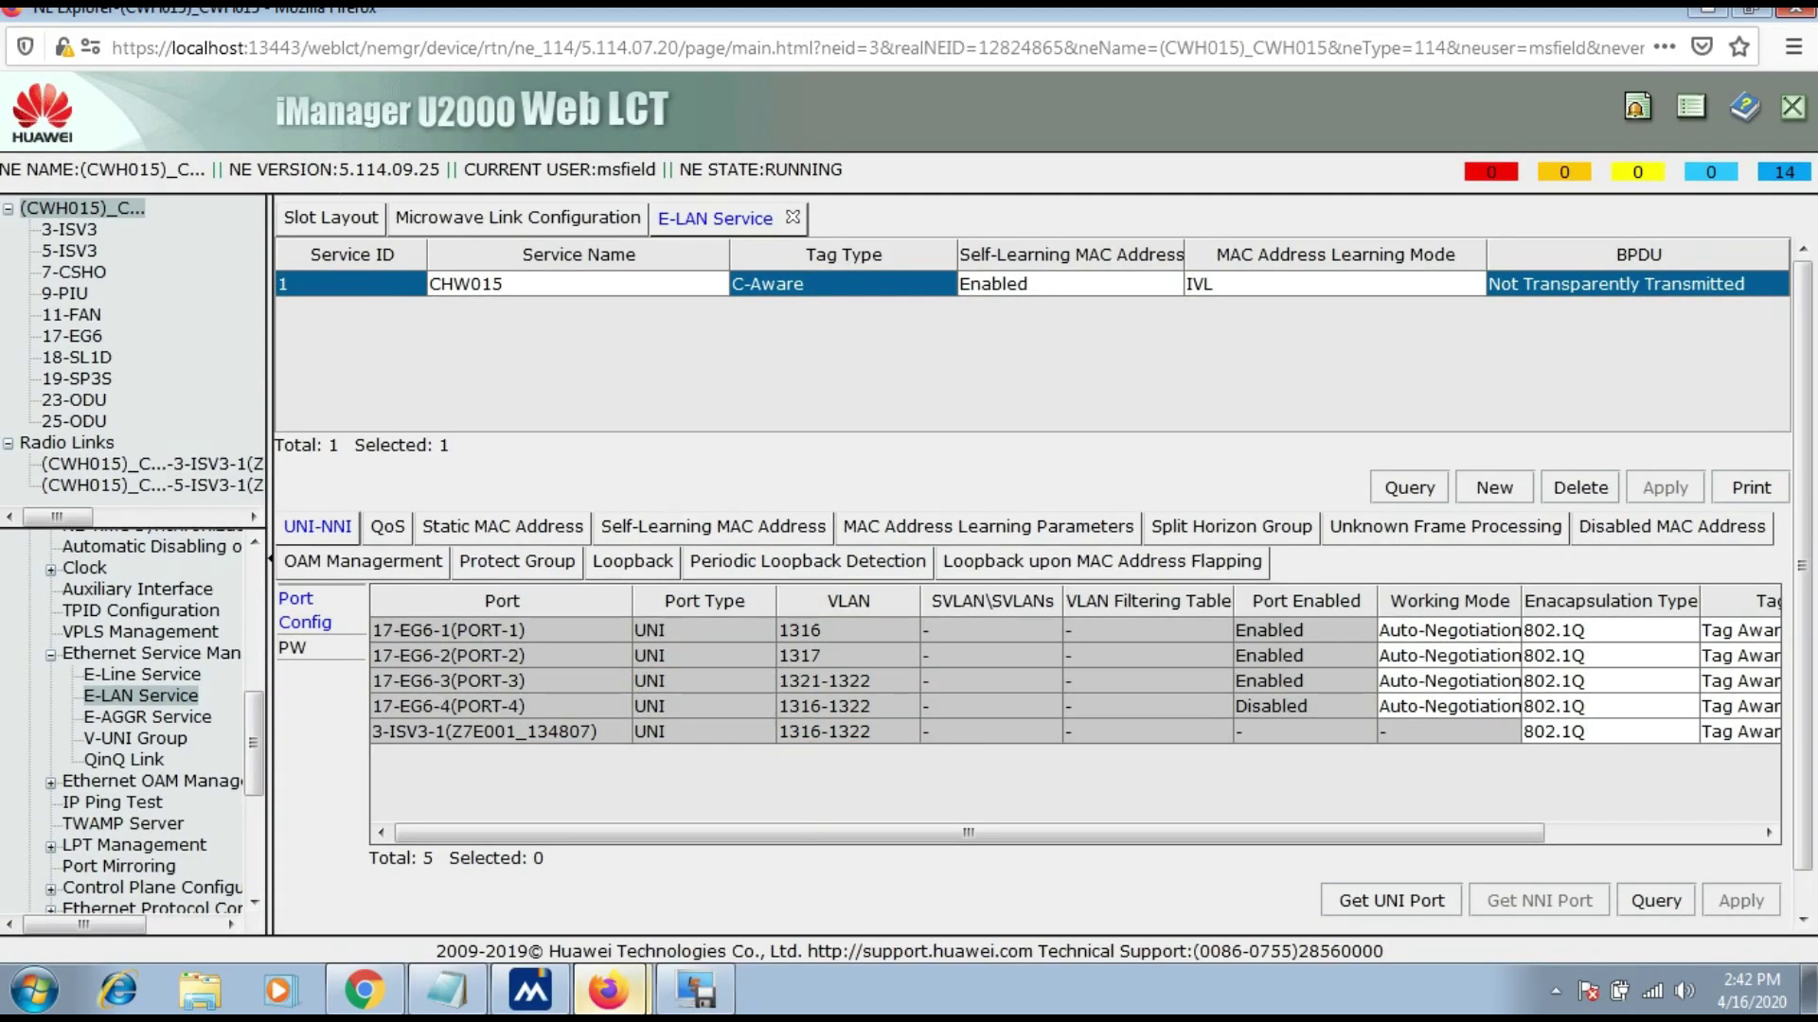
- Show the self-learned MAC addresses for board 3-ISV3 and examine the address of each VLAN ID
left_click(713, 528)
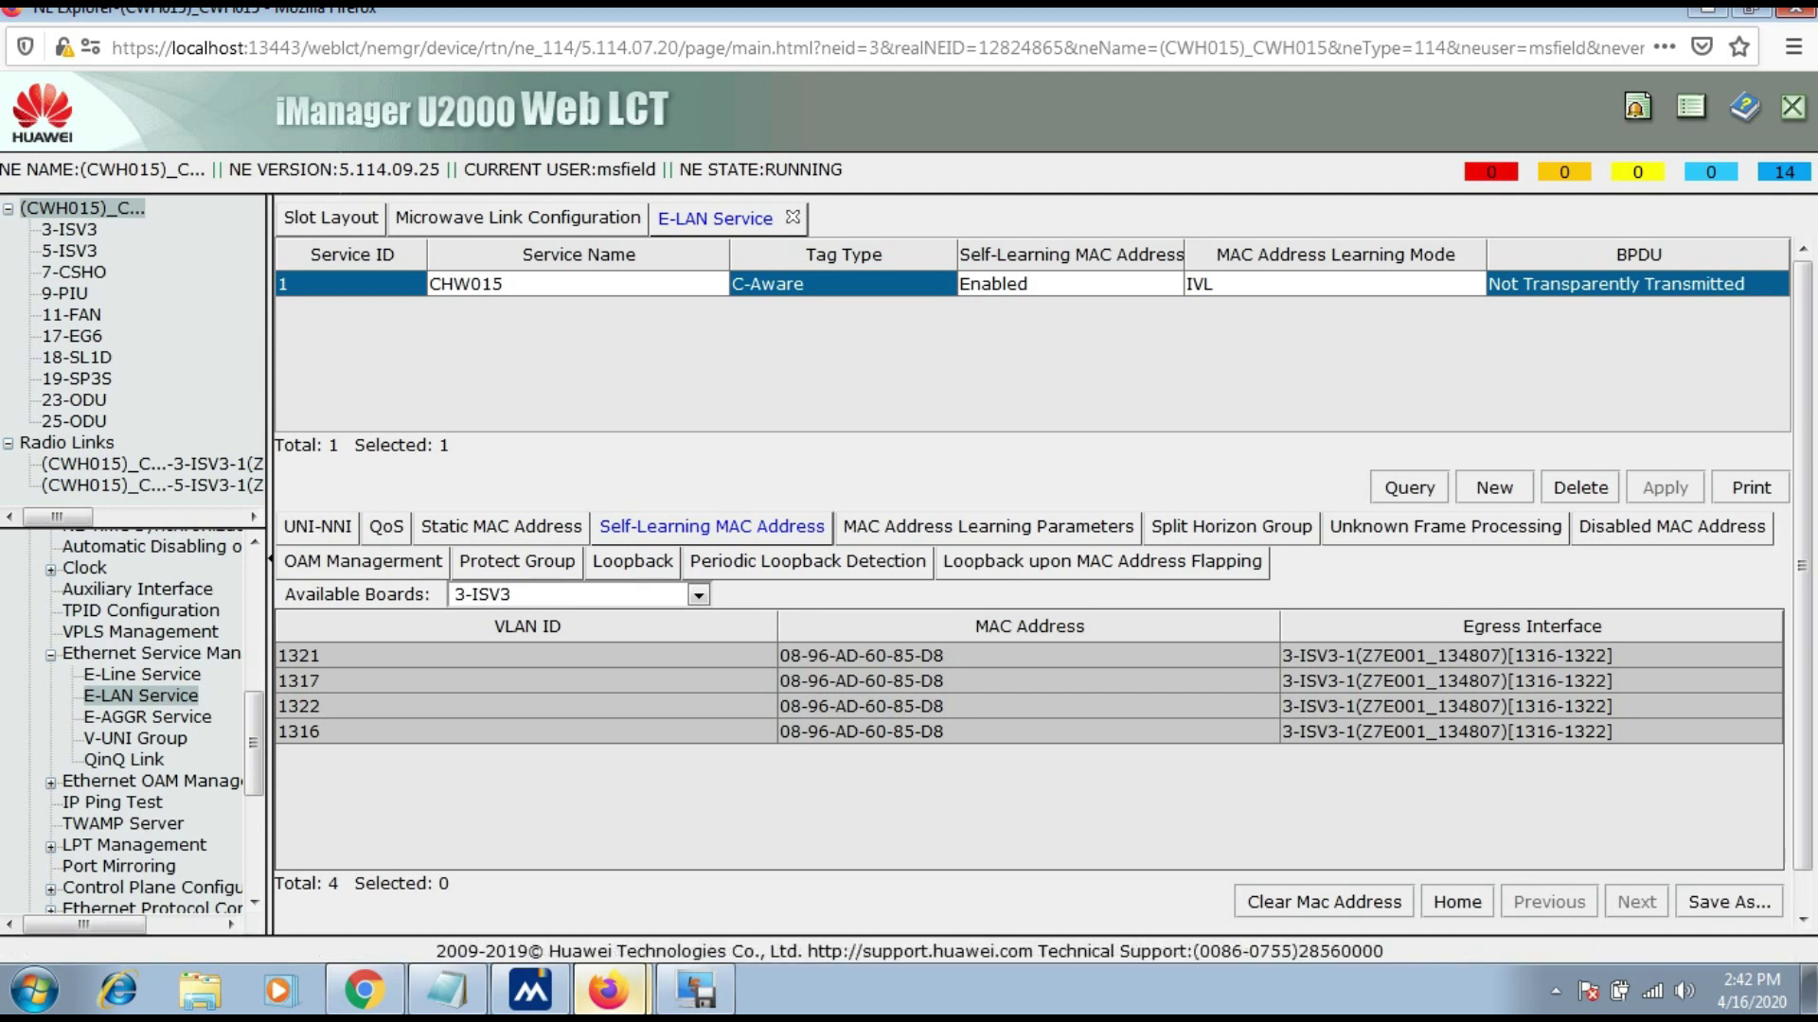
key("ctrl+1")
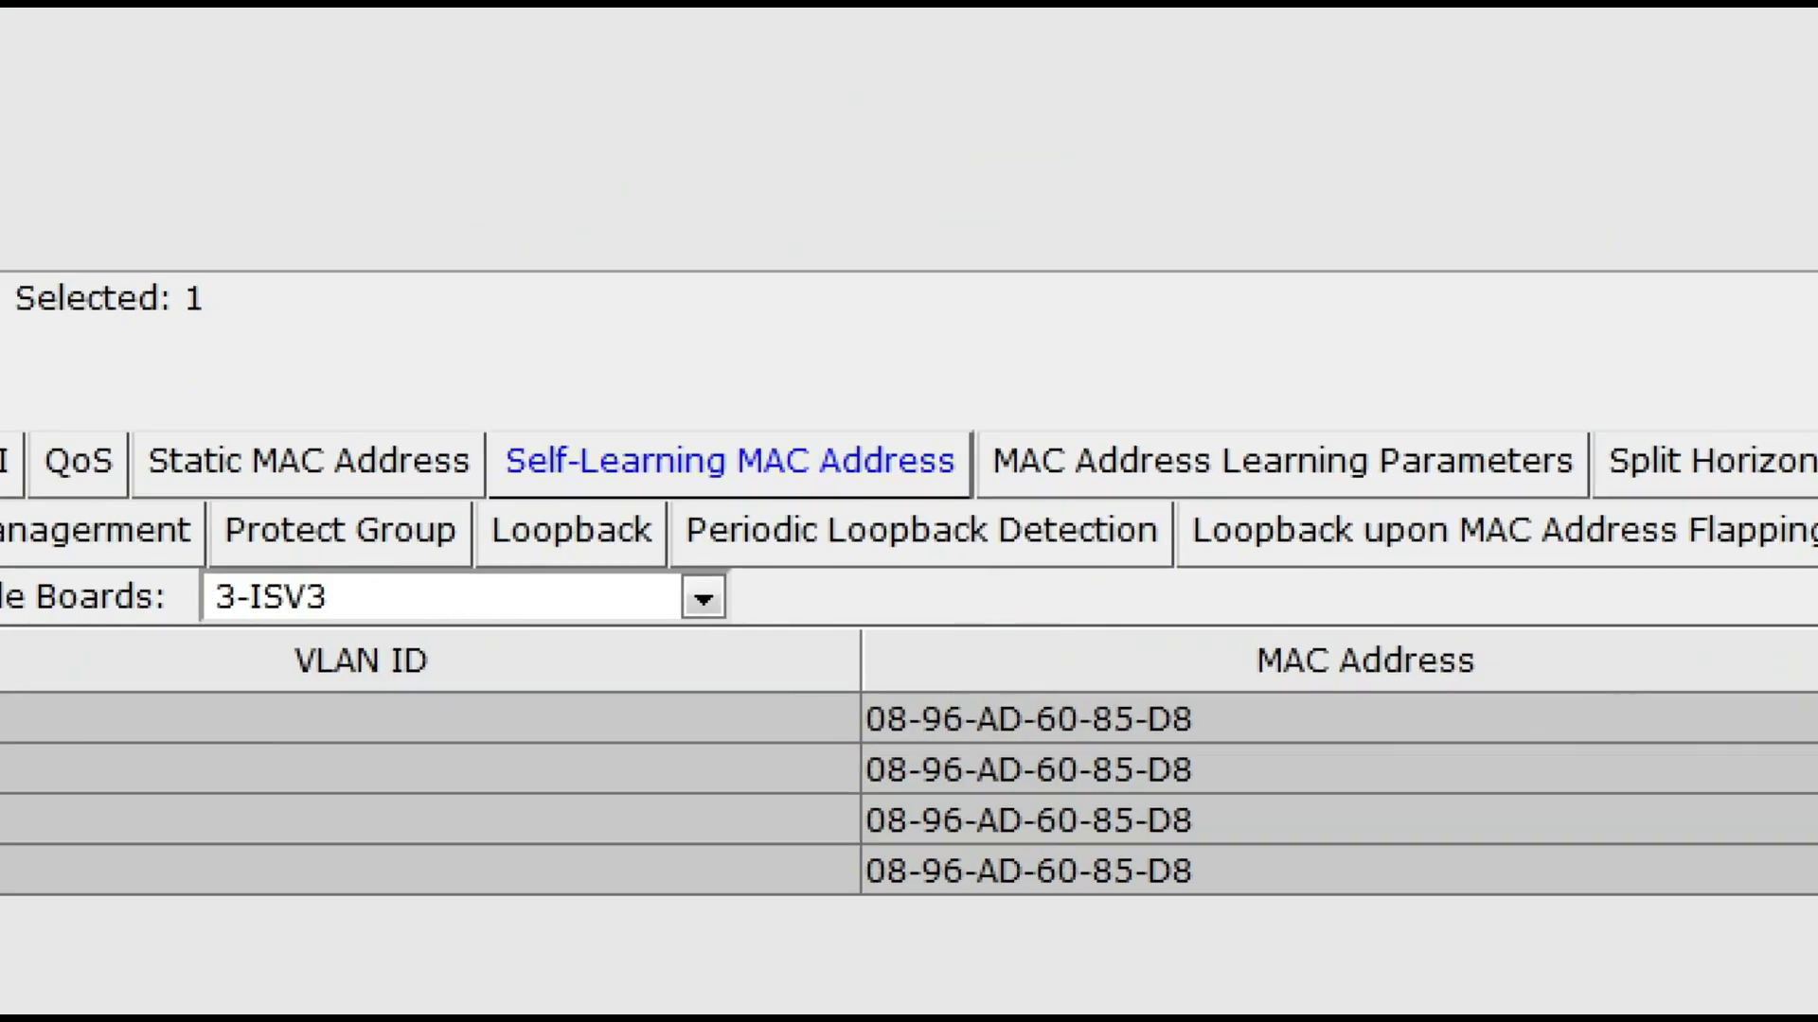
left_click(483, 686)
left_click_drag(483, 688, 227, 481)
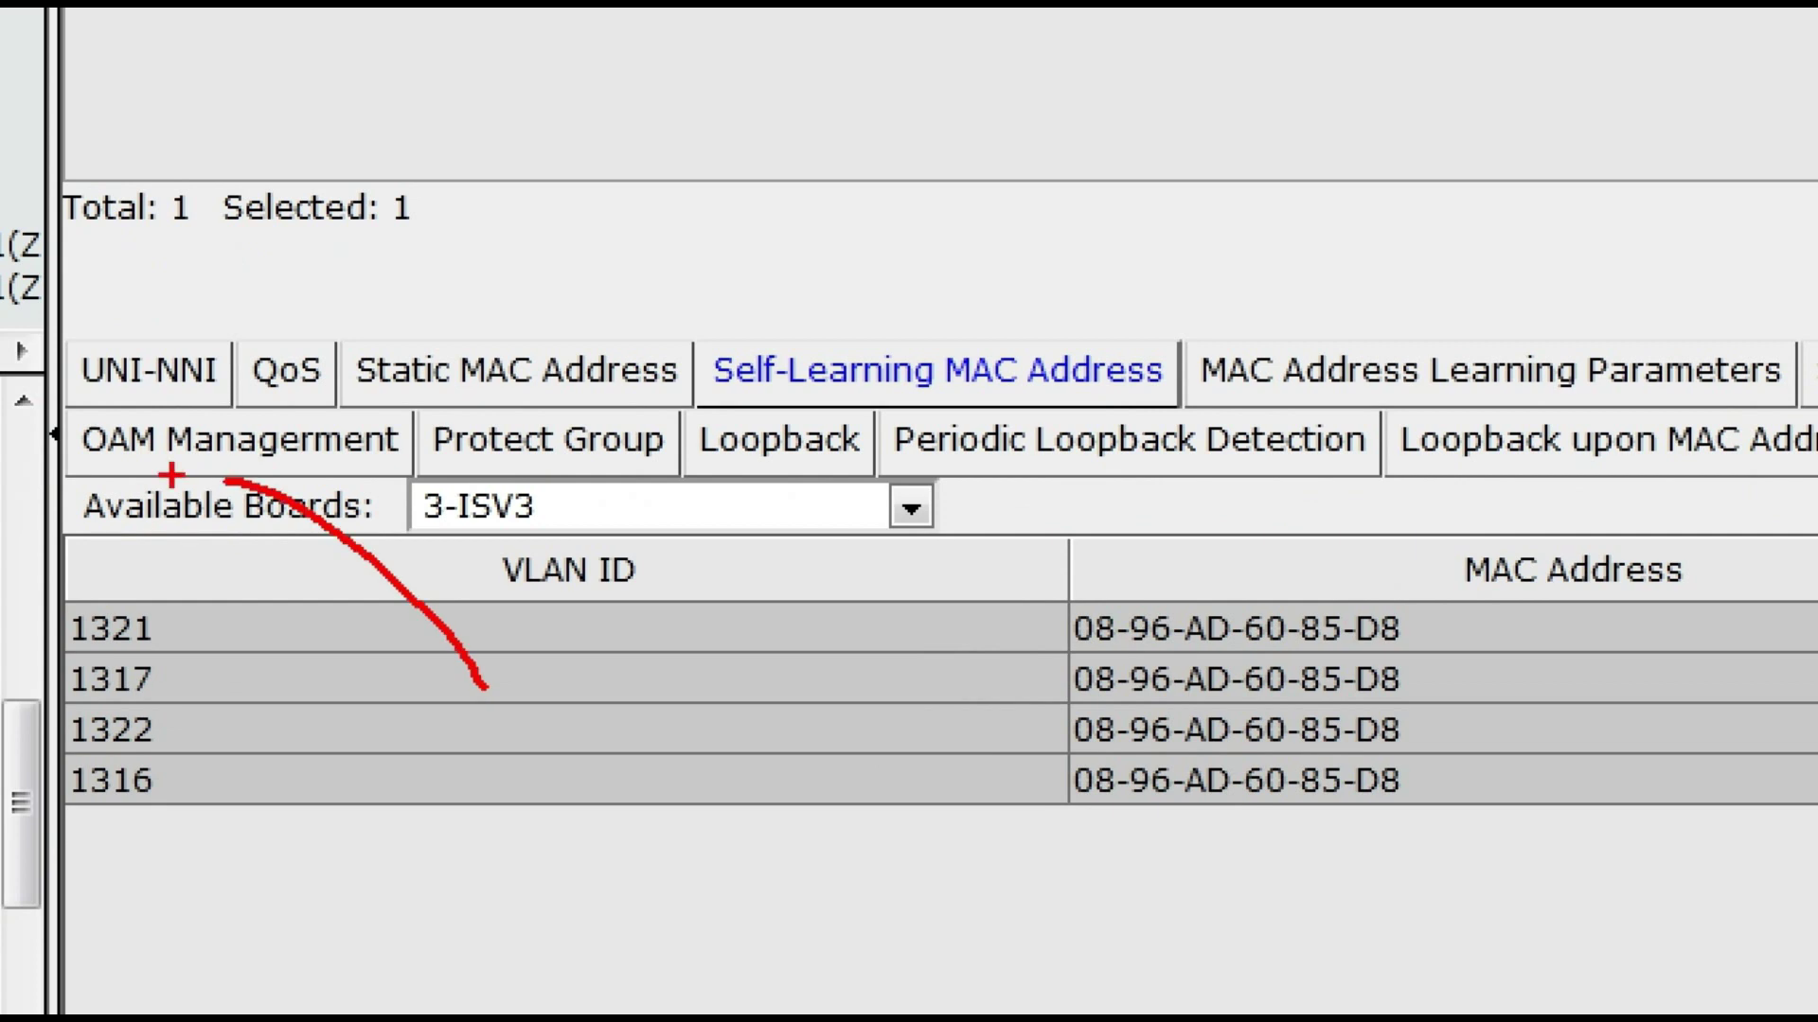